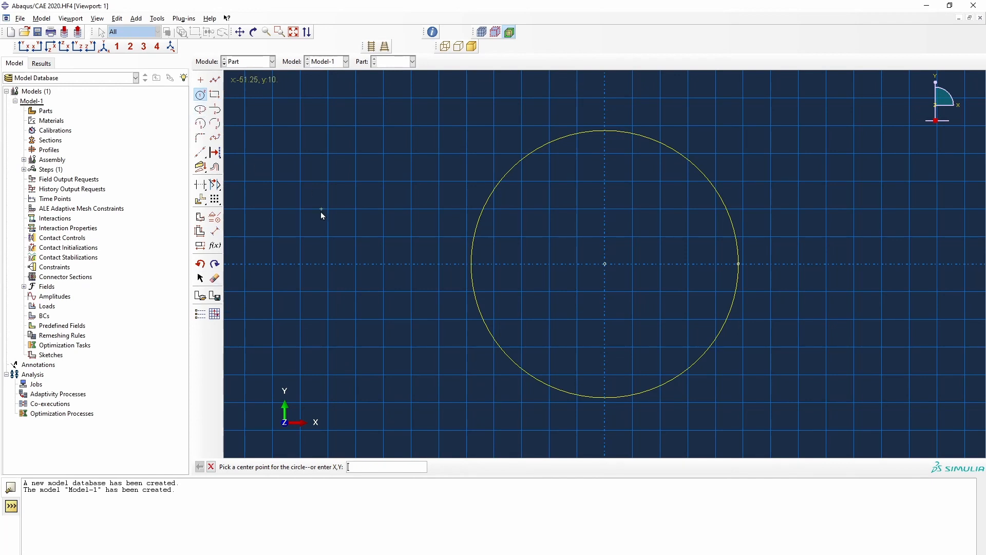
- Draw four construction lines through the circle's centre: two oblique ones in opposite directions, one vertical and one horizontal
{"action": "left_click", "coordinate": [201, 152]}
{"action": "left_click", "coordinate": [604, 264]}
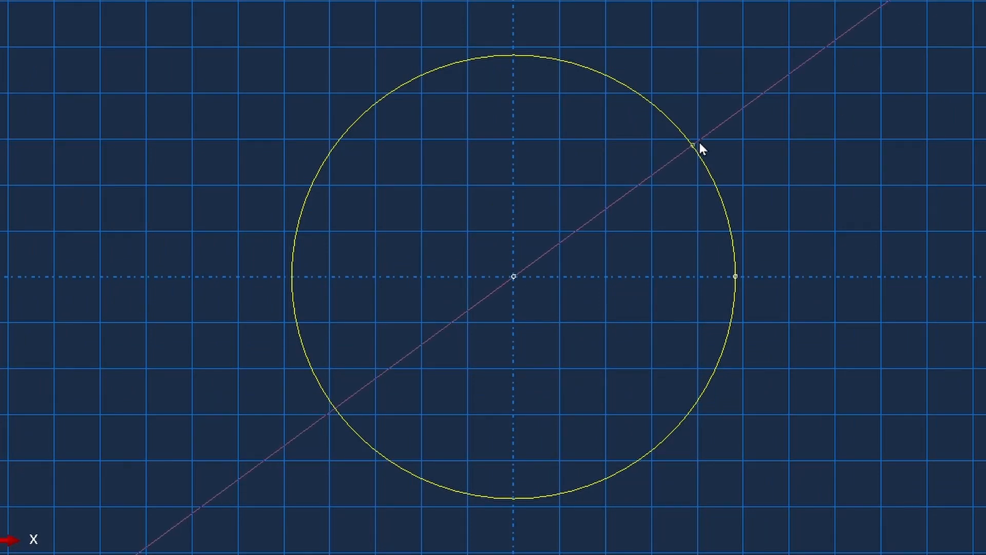
{"action": "left_click", "coordinate": [700, 143]}
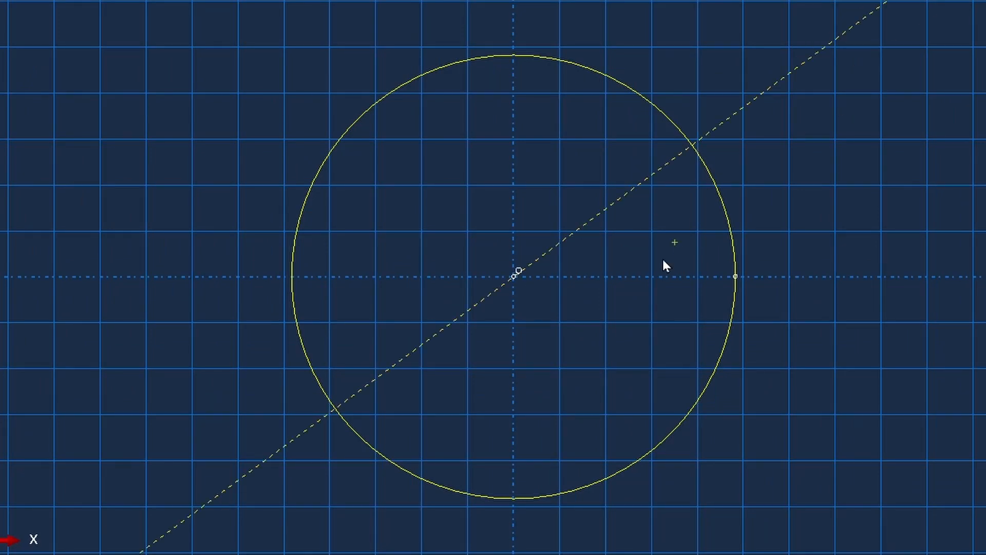
{"action": "left_click", "coordinate": [514, 277]}
{"action": "left_click", "coordinate": [247, 128]}
{"action": "left_click", "coordinate": [517, 273]}
{"action": "left_click", "coordinate": [525, 5]}
{"action": "left_click", "coordinate": [513, 276]}
{"action": "left_click", "coordinate": [929, 277]}
- Dimension the angles between the horizontal construction line and each oblique construction line, setting both to 30 degrees
{"action": "left_click", "coordinate": [215, 231]}
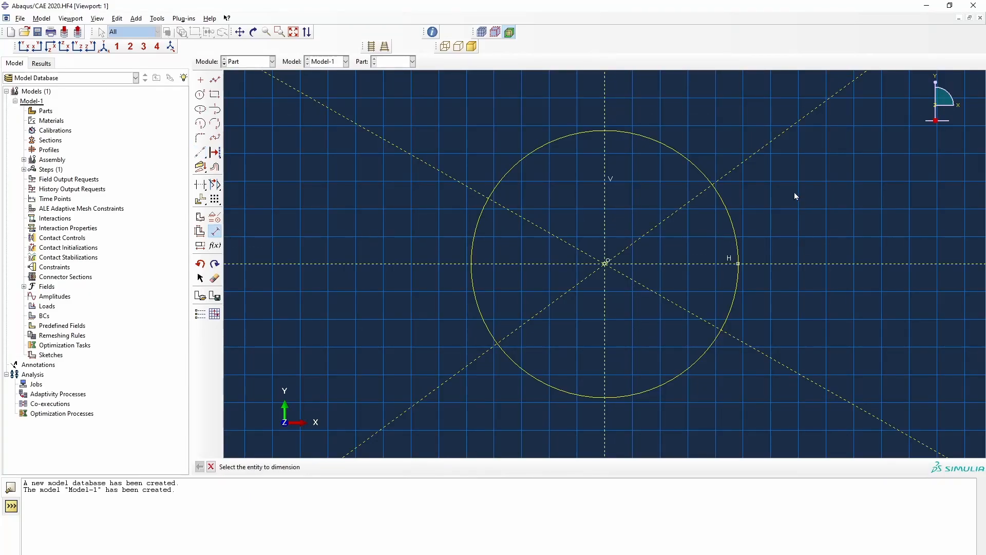
{"action": "left_click", "coordinate": [769, 146]}
{"action": "left_click", "coordinate": [815, 264]}
{"action": "left_click", "coordinate": [821, 215]}
{"action": "type", "text": "30"}
{"action": "key", "text": "Return"}
{"action": "left_click", "coordinate": [805, 264]}
{"action": "left_click", "coordinate": [763, 355]}
{"action": "left_click", "coordinate": [808, 332]}
{"action": "type", "text": "30"}
{"action": "key", "text": "Return"}
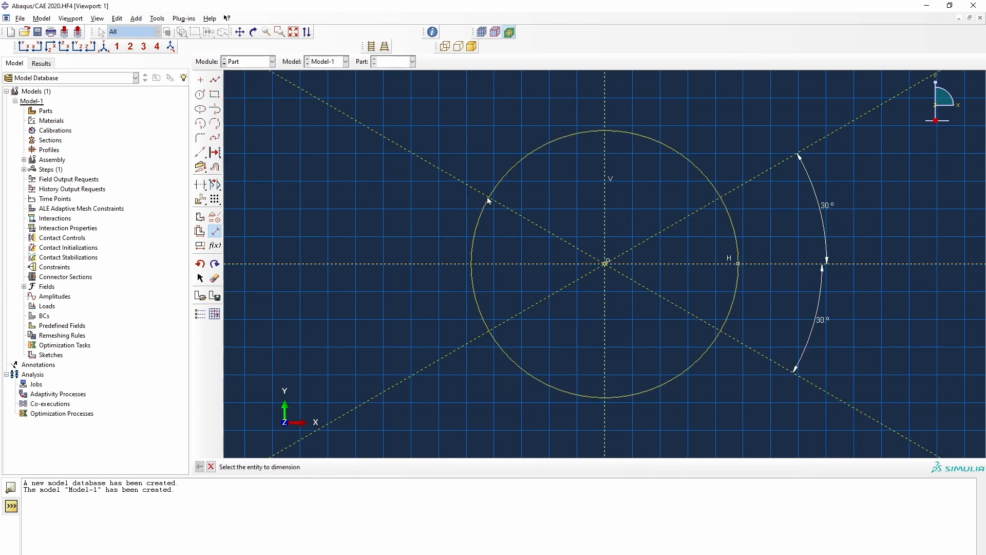
- Delete the horizontal construction line together with the two angle dimensions
{"action": "left_click", "coordinate": [214, 278]}
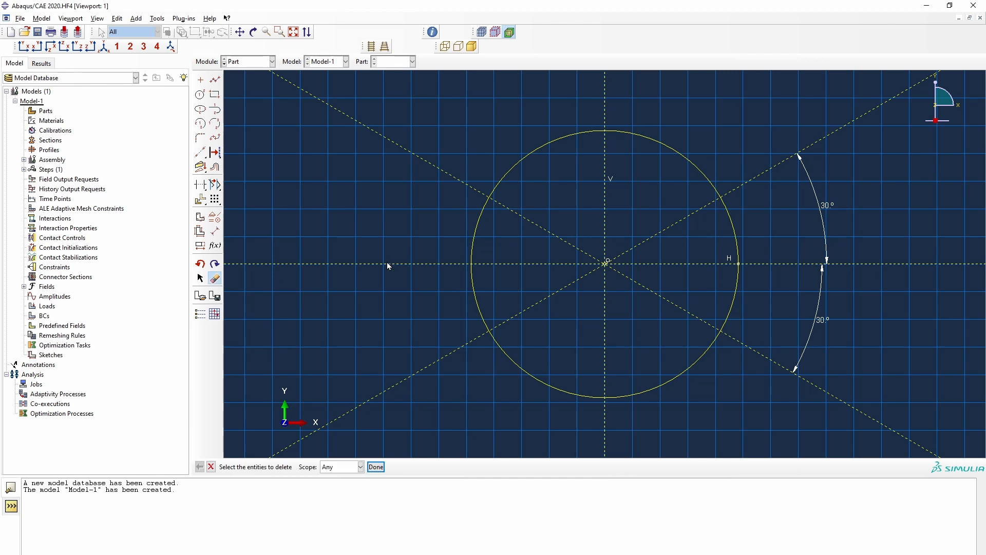
{"action": "left_click", "coordinate": [381, 467]}
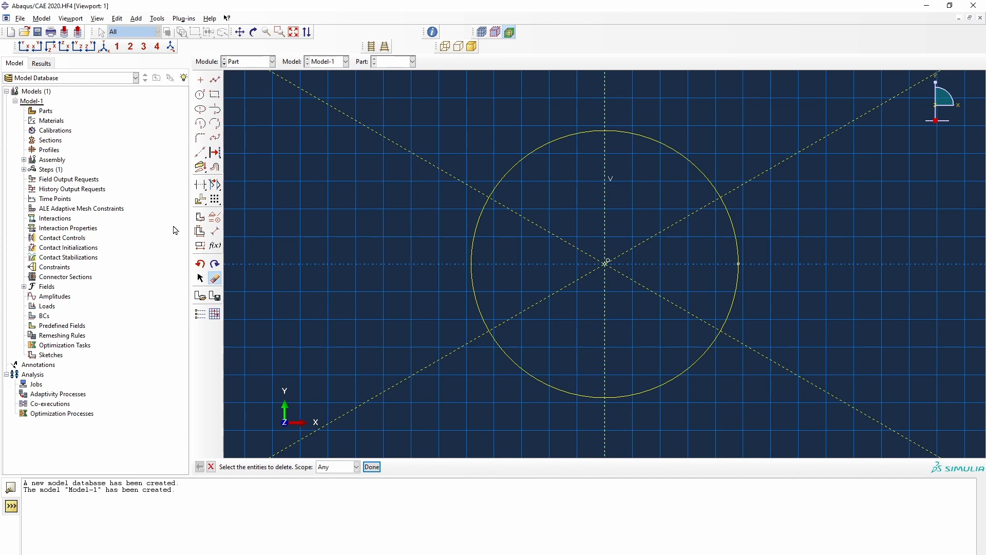
- Draw six construction lines through neighbouring intersections of the circle and the existing construction lines to outline a regular hexagon
{"action": "left_click", "coordinate": [201, 152]}
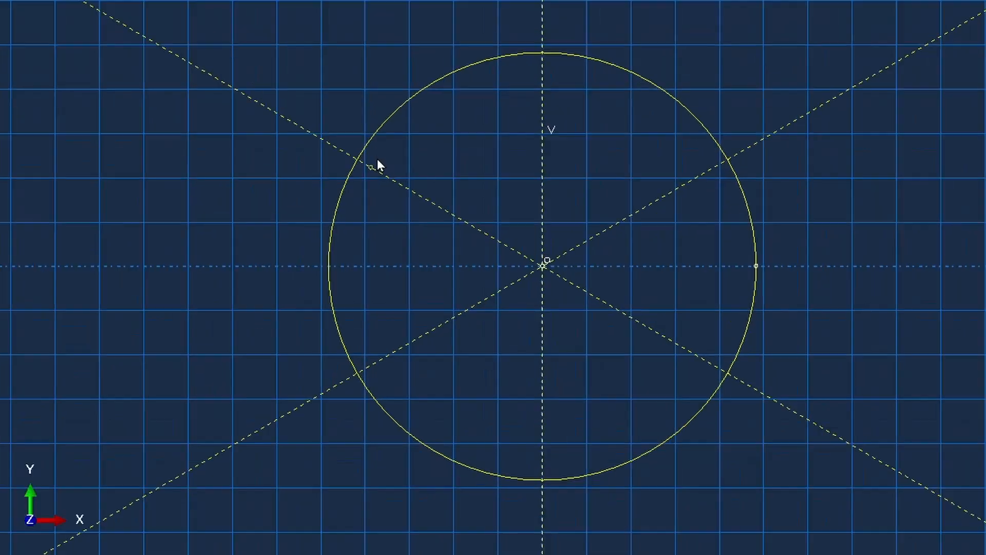
{"action": "left_click", "coordinate": [542, 53]}
{"action": "left_click", "coordinate": [544, 54]}
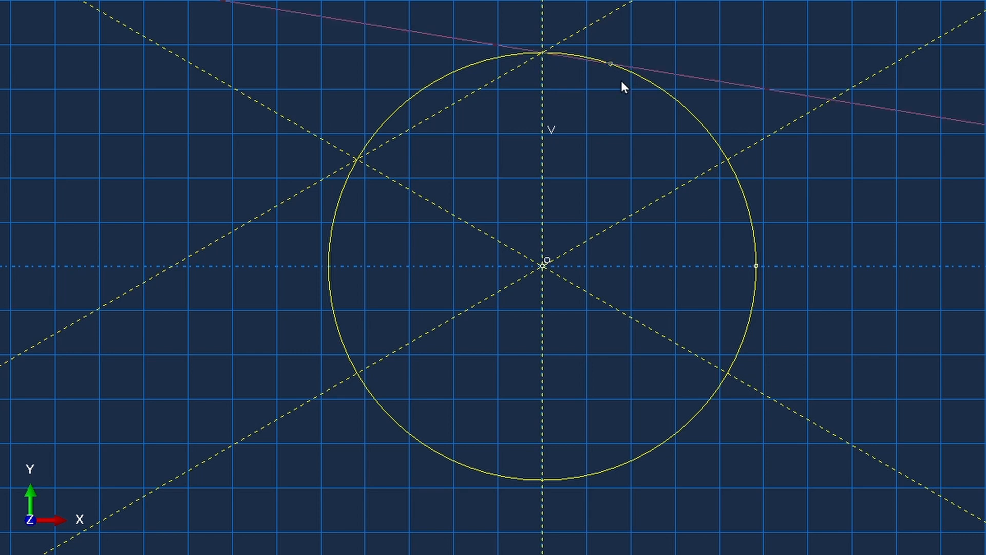
{"action": "left_click", "coordinate": [728, 160]}
{"action": "left_click", "coordinate": [727, 160]}
{"action": "left_click", "coordinate": [727, 373]}
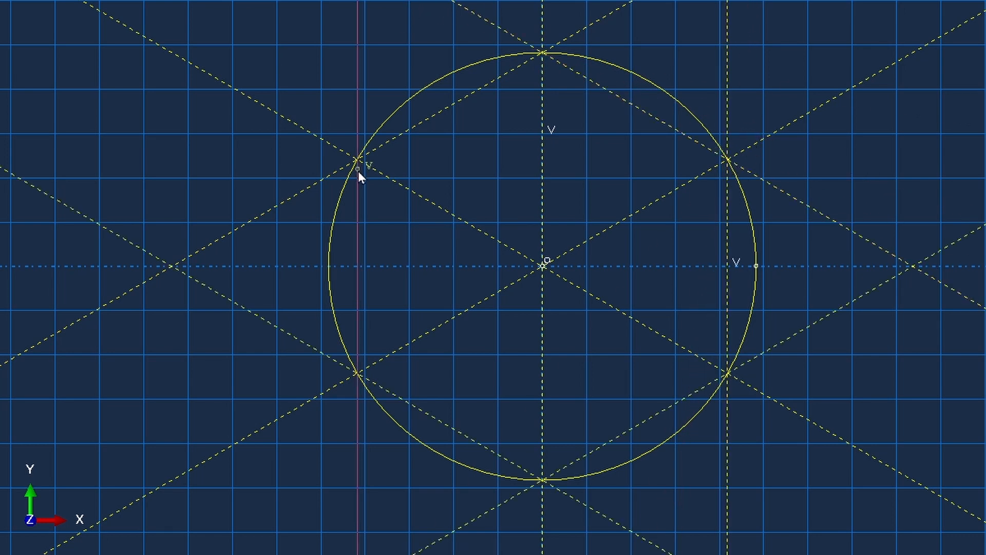
{"action": "left_click", "coordinate": [358, 160]}
{"action": "scroll", "coordinate": [283, 335], "scroll_direction": "down", "scroll_amount": 2}
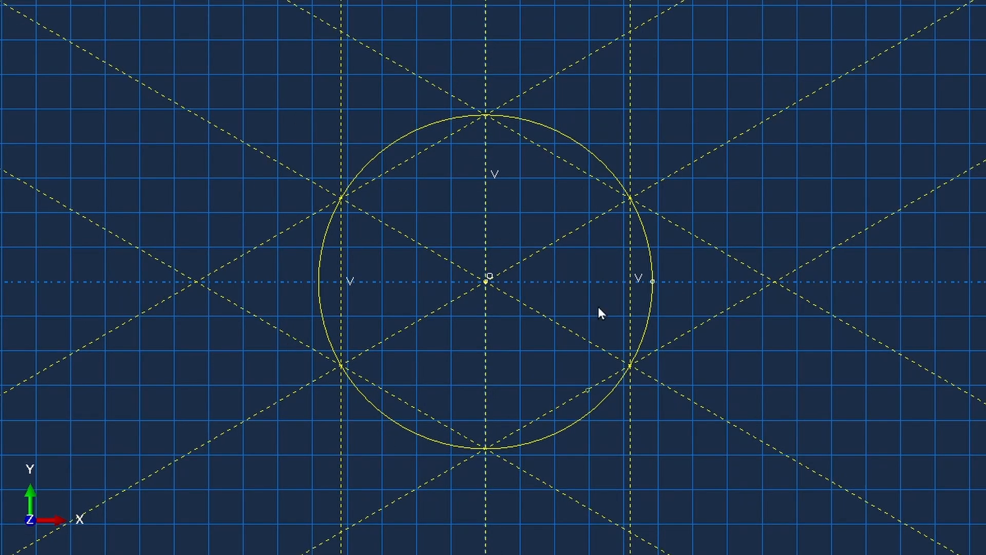
{"action": "right_click", "coordinate": [124, 172]}
{"action": "left_click", "coordinate": [196, 250]}
- Draw a smaller circle centred at 0,0 with its perimeter point at 7.5,0
{"action": "left_click", "coordinate": [200, 95]}
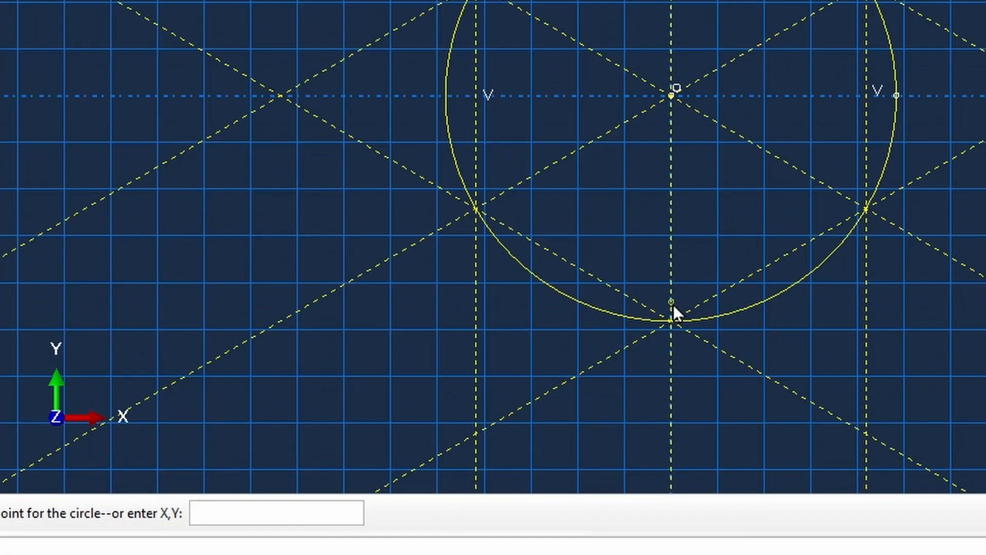
{"action": "type", "text": "0,0"}
{"action": "key", "text": "Return"}
{"action": "type", "text": "7.5,0"}
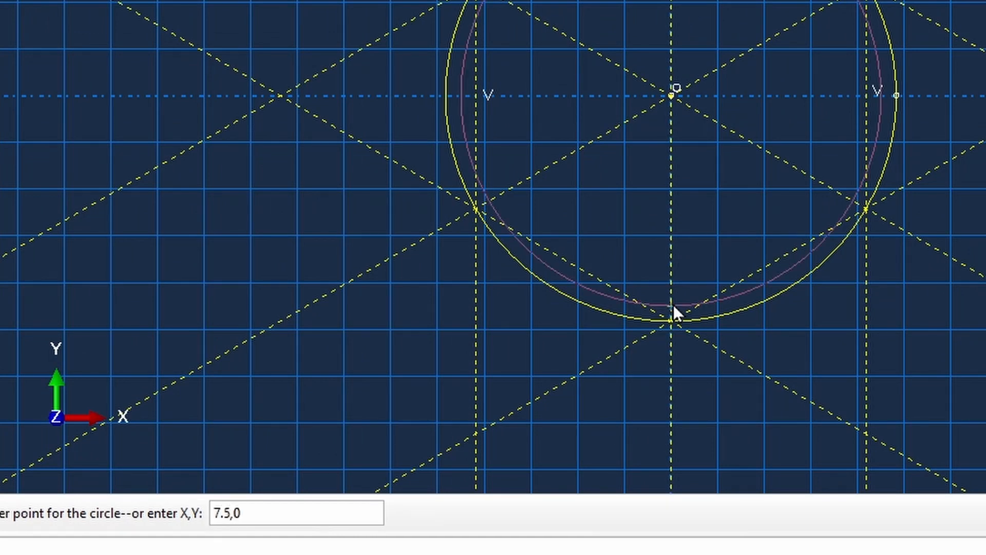
{"action": "key", "text": "Return"}
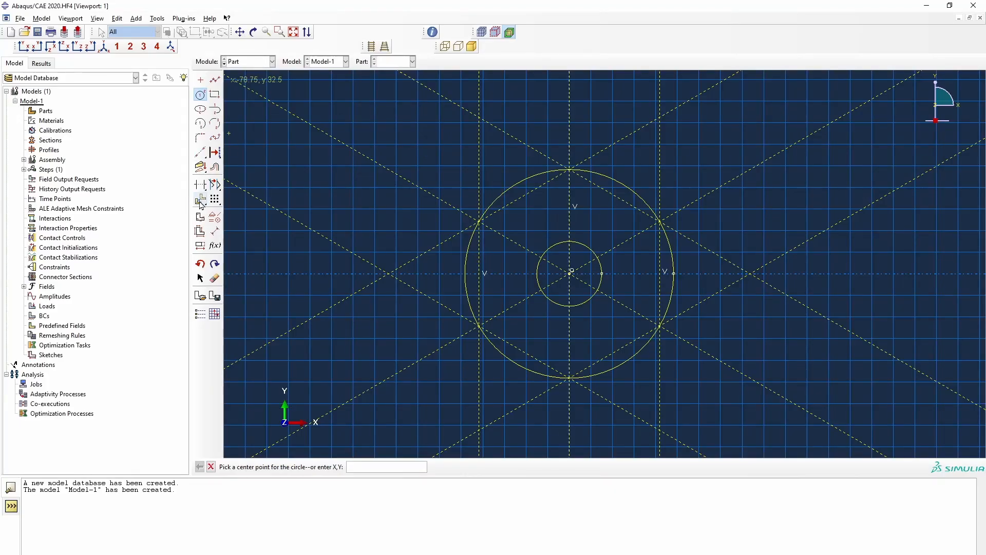
- Copy the small circle by translating it from 0,0 to the topmost hexagon vertex on the large circle
{"action": "left_click", "coordinate": [201, 201]}
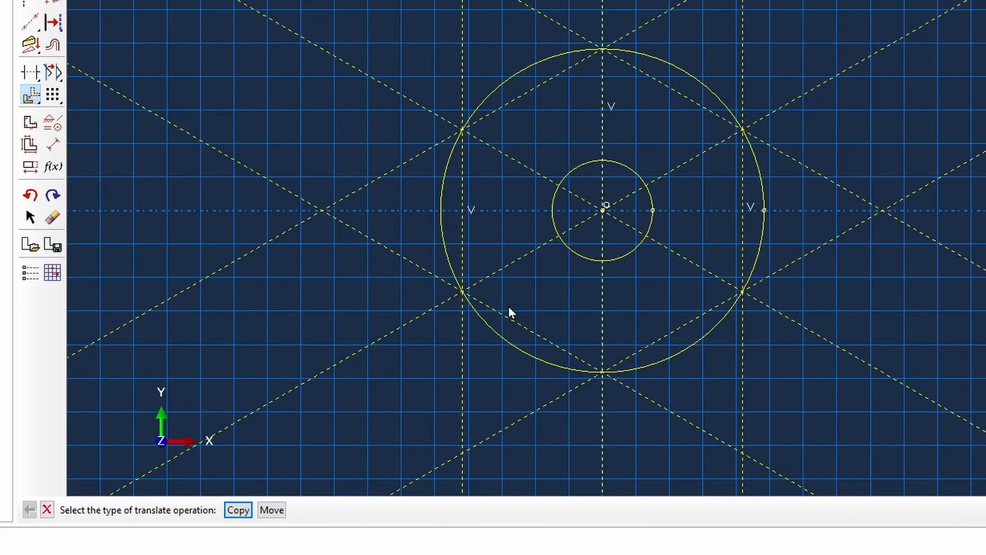
{"action": "left_click", "coordinate": [238, 509]}
{"action": "left_click", "coordinate": [553, 202]}
{"action": "left_click", "coordinate": [201, 510]}
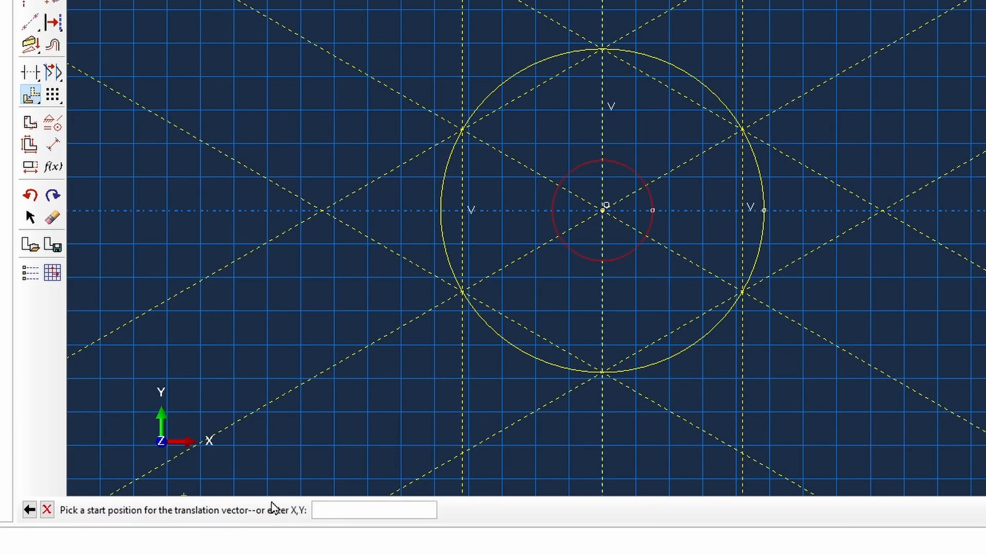
{"action": "type", "text": "0,0"}
{"action": "key", "text": "Return"}
{"action": "left_click", "coordinate": [603, 48]}
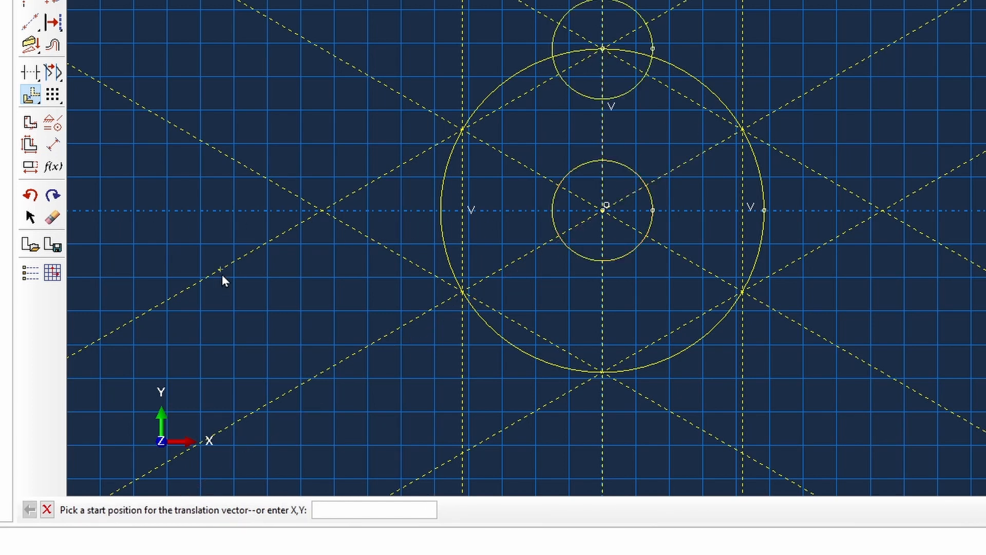
- Copy the central small circle to each of the five remaining hexagon vertices on the large circle
{"action": "left_click", "coordinate": [30, 93]}
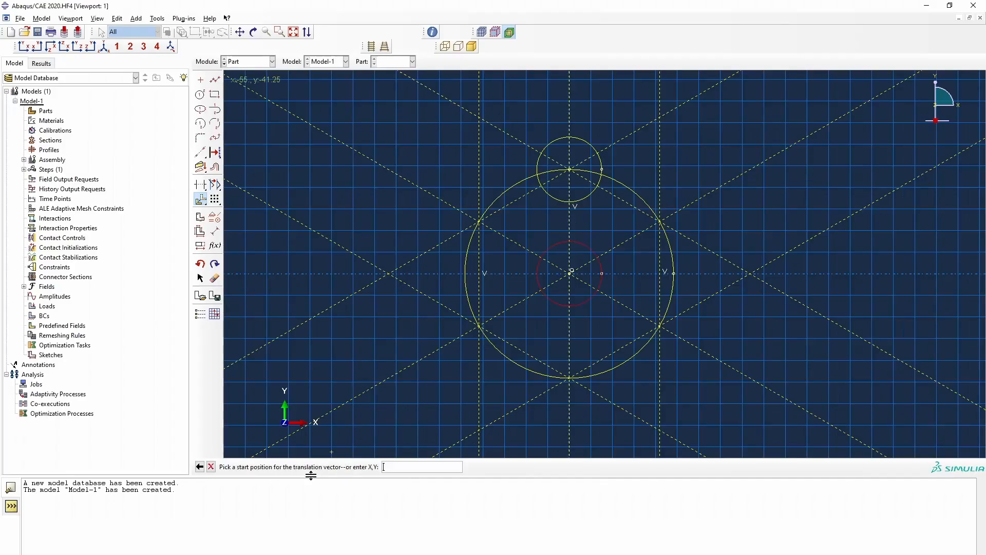
{"action": "left_click", "coordinate": [479, 221]}
{"action": "left_click", "coordinate": [478, 326]}
{"action": "left_click", "coordinate": [569, 378]}
{"action": "left_click", "coordinate": [659, 325]}
{"action": "left_click", "coordinate": [332, 473]}
{"action": "left_click", "coordinate": [204, 199]}
{"action": "left_click", "coordinate": [660, 221]}
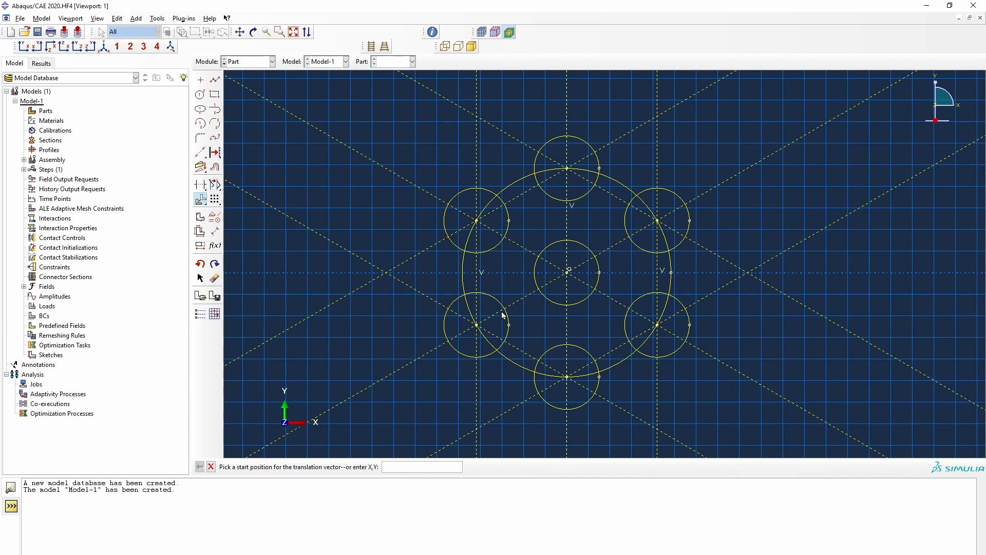
- Delete all the construction lines and the large circle, keeping only the seven small circles
{"action": "scroll", "coordinate": [280, 243], "scroll_direction": "down", "scroll_amount": 2}
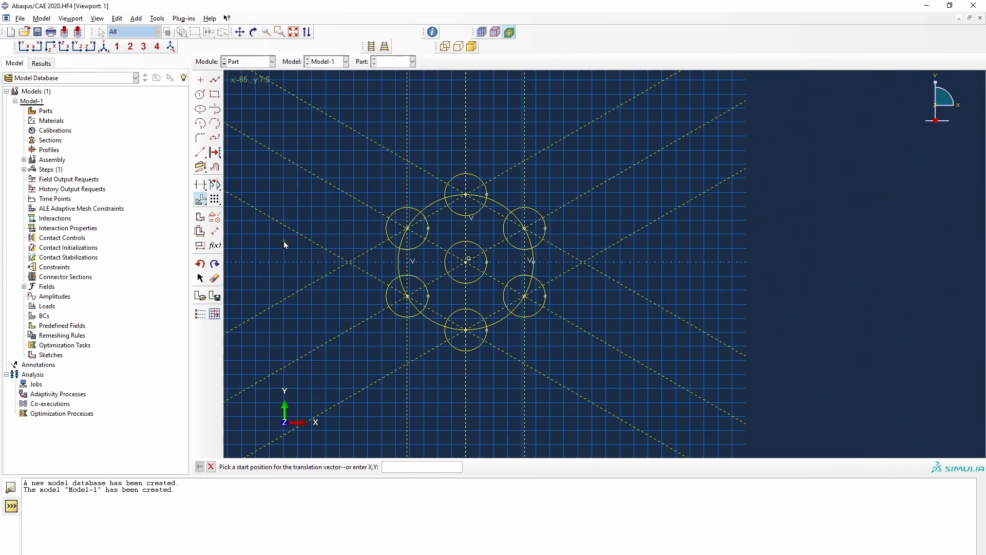
{"action": "left_click", "coordinate": [215, 278]}
{"action": "left_click_drag", "start_coordinate": [322, 95], "coordinate": [303, 403]}
{"action": "left_click", "coordinate": [375, 467]}
{"action": "left_click", "coordinate": [492, 313]}
{"action": "left_click", "coordinate": [372, 466]}
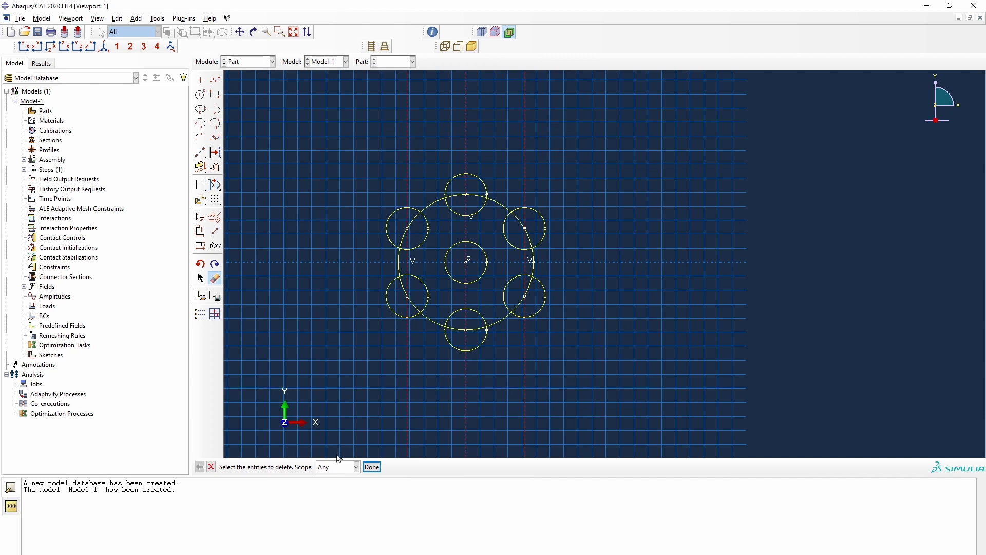
{"action": "left_click", "coordinate": [497, 324]}
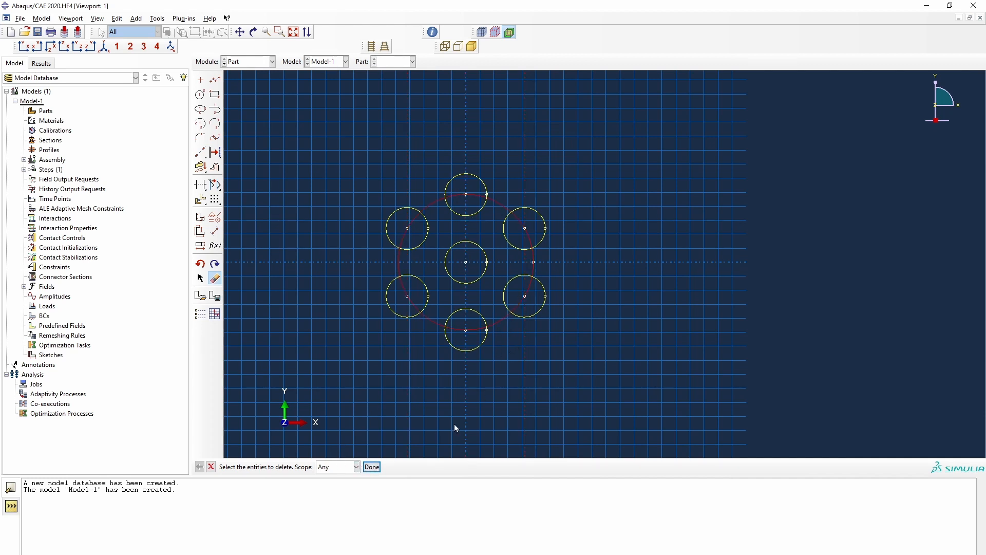
{"action": "left_click", "coordinate": [372, 466]}
- Pattern the three lowest circles downward with Direction 1 number 1, Direction 2 number 2 and a spacing of 24.1455
{"action": "scroll", "coordinate": [634, 234], "scroll_direction": "down", "scroll_amount": 3}
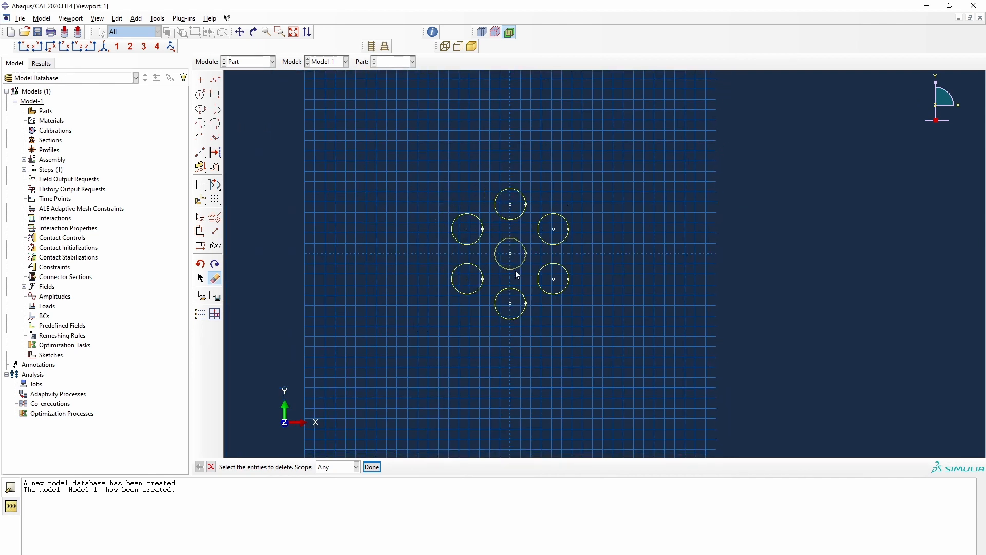
{"action": "left_click", "coordinate": [215, 200]}
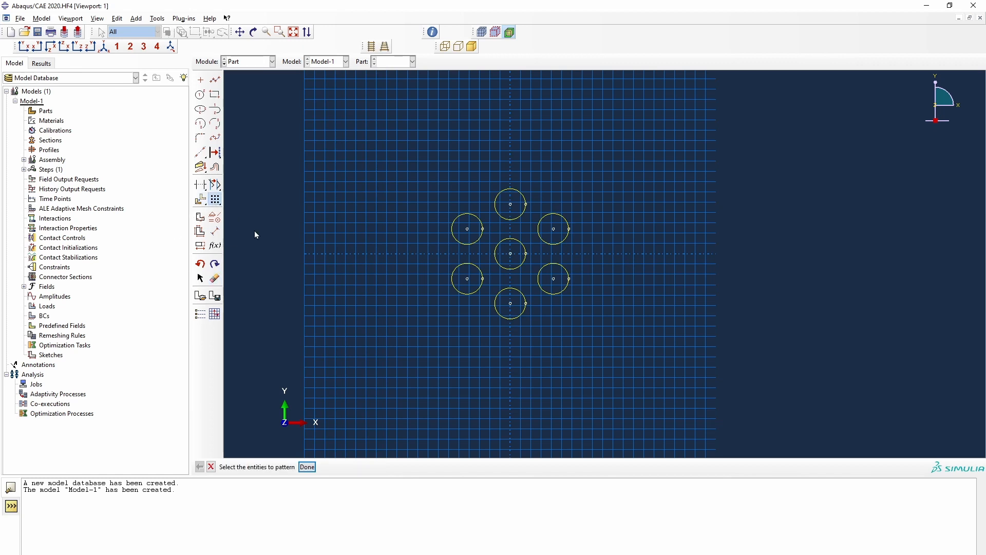
{"action": "left_click_drag", "start_coordinate": [428, 273], "coordinate": [593, 320]}
{"action": "left_click", "coordinate": [310, 467]}
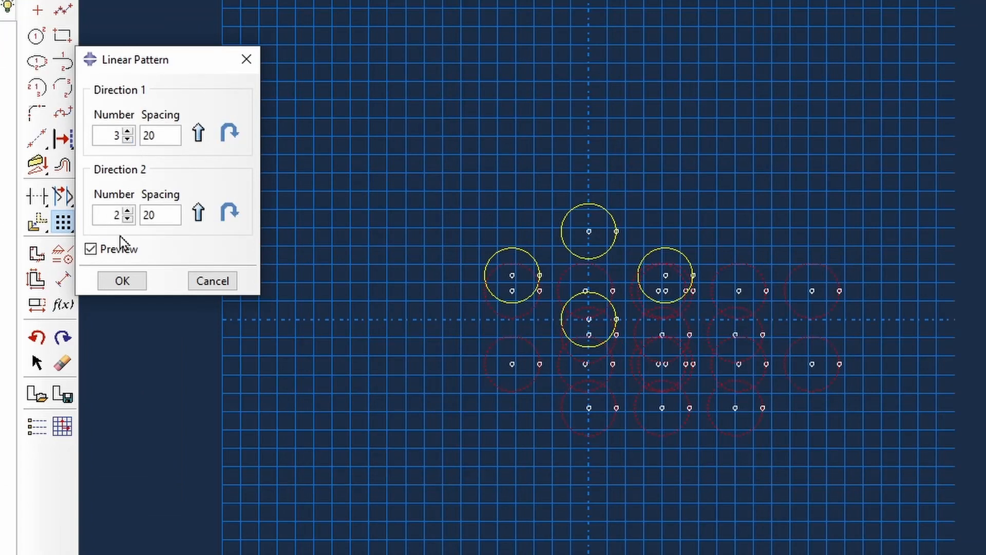
{"action": "double_click", "coordinate": [175, 215]}
{"action": "type", "text": "24.1455"}
{"action": "left_click", "coordinate": [230, 211]}
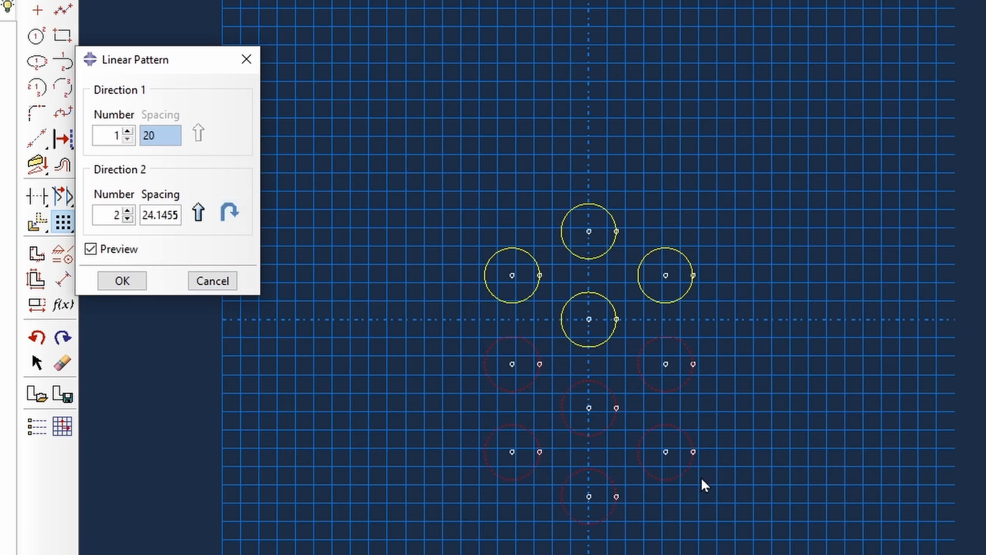
{"action": "key", "text": "Return"}
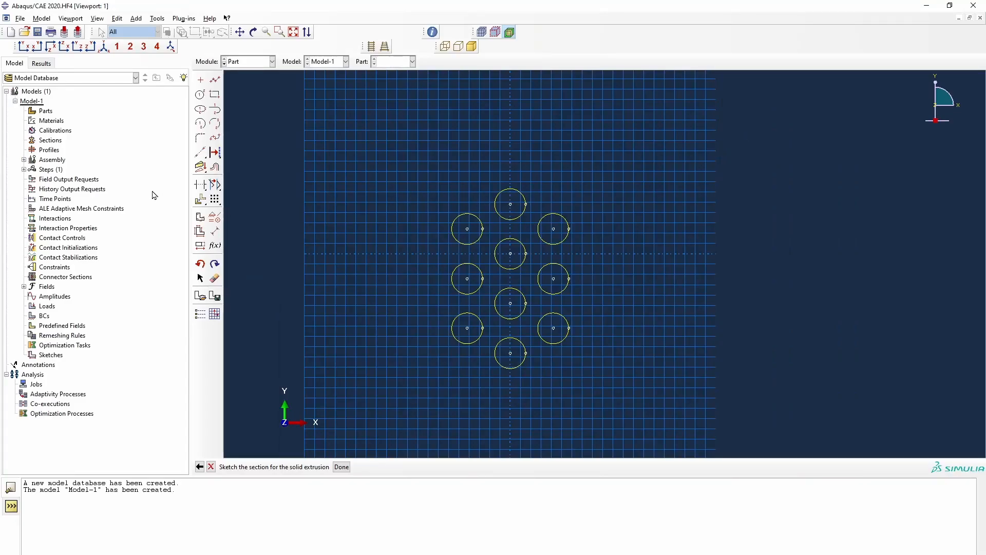
- Pattern the three uppermost circles upward with Direction 2 number 2 and a spacing of 24.1455
{"action": "left_click", "coordinate": [215, 199]}
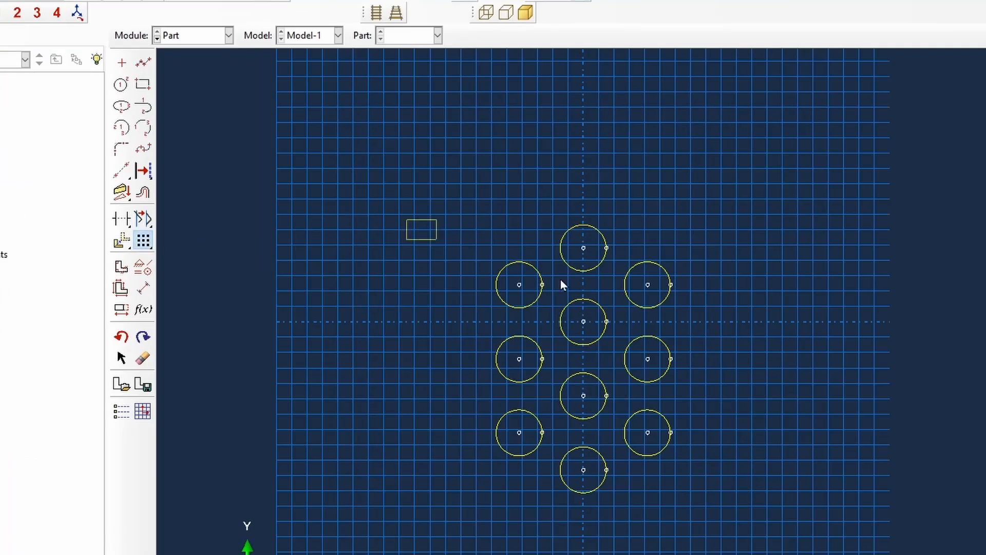
{"action": "left_click_drag", "start_coordinate": [563, 285], "coordinate": [695, 295]}
{"action": "middle_click", "coordinate": [315, 455]}
{"action": "left_click", "coordinate": [197, 230]}
{"action": "left_click", "coordinate": [284, 232]}
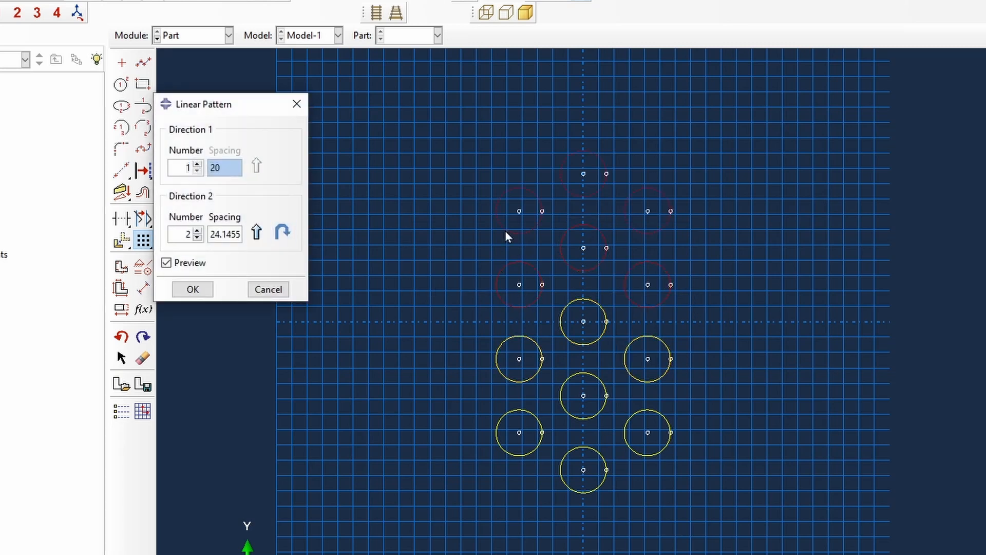
{"action": "left_click", "coordinate": [195, 290]}
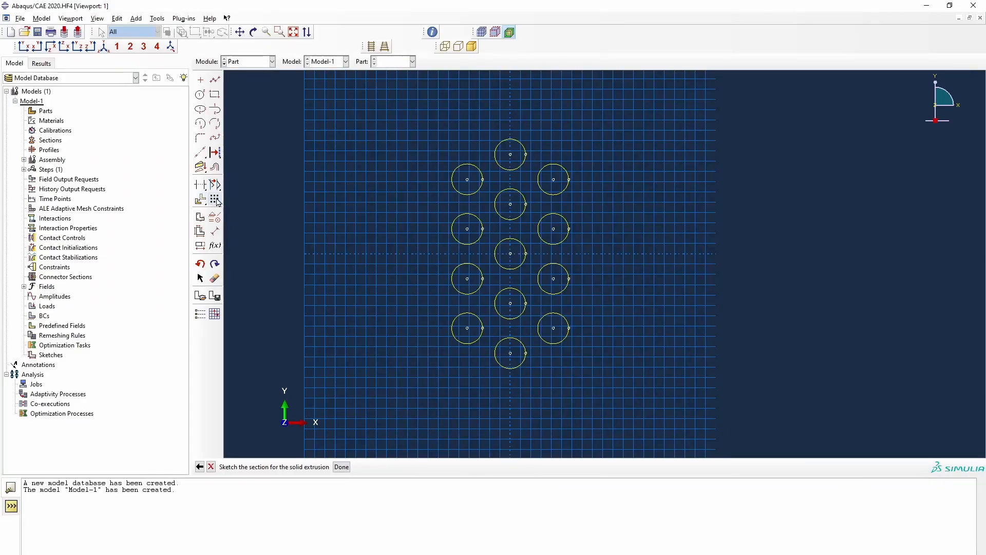
- Pattern the middle and right columns of circles to the right with Direction 1 number 2 and a spacing of 41.8213
{"action": "left_click", "coordinate": [215, 199]}
{"action": "mouse_move", "coordinate": [507, 117]}
{"action": "left_mouse_down"}
{"action": "mouse_move", "coordinate": [569, 288]}
{"action": "mouse_move", "coordinate": [583, 363]}
{"action": "left_mouse_up"}
{"action": "left_click", "coordinate": [307, 467]}
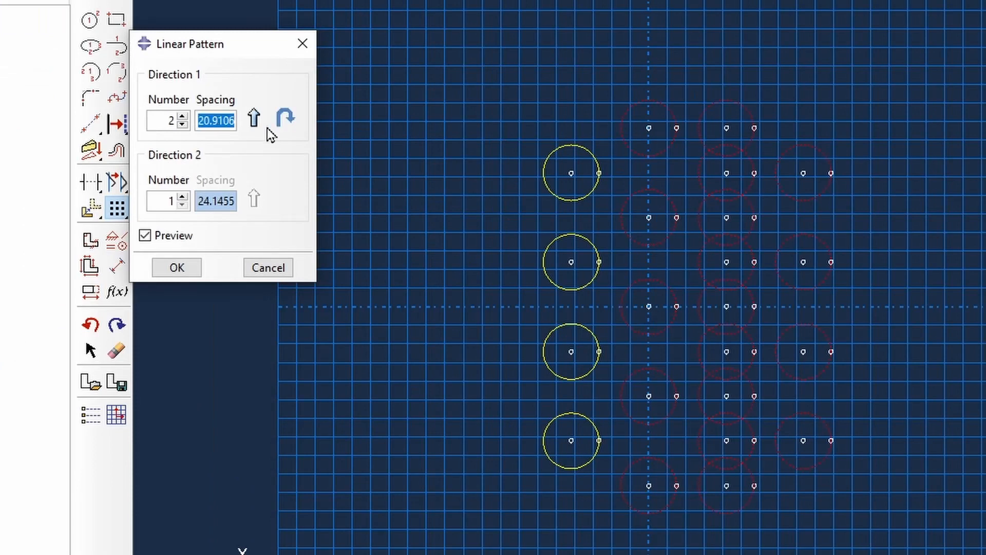
{"action": "type", "text": "41.8213"}
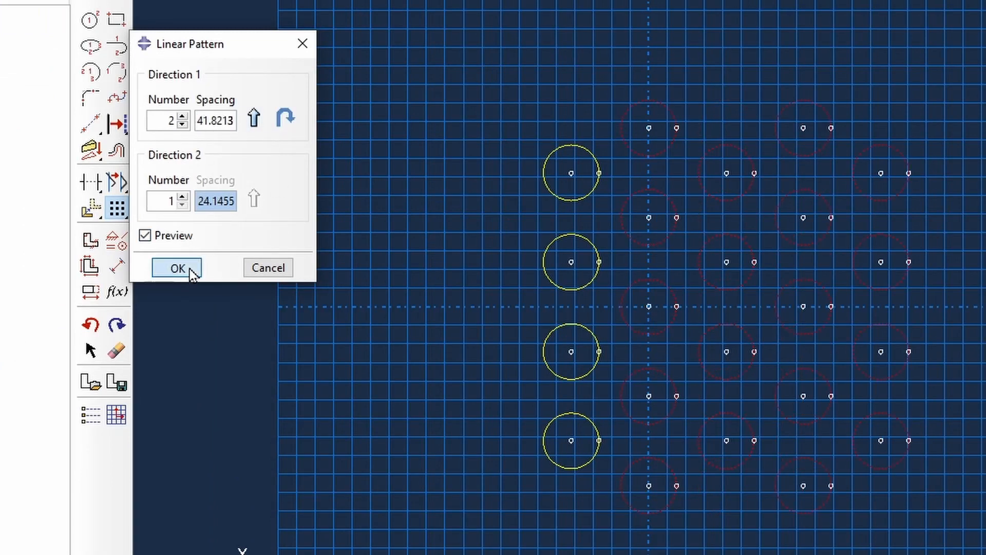
{"action": "left_click", "coordinate": [189, 270]}
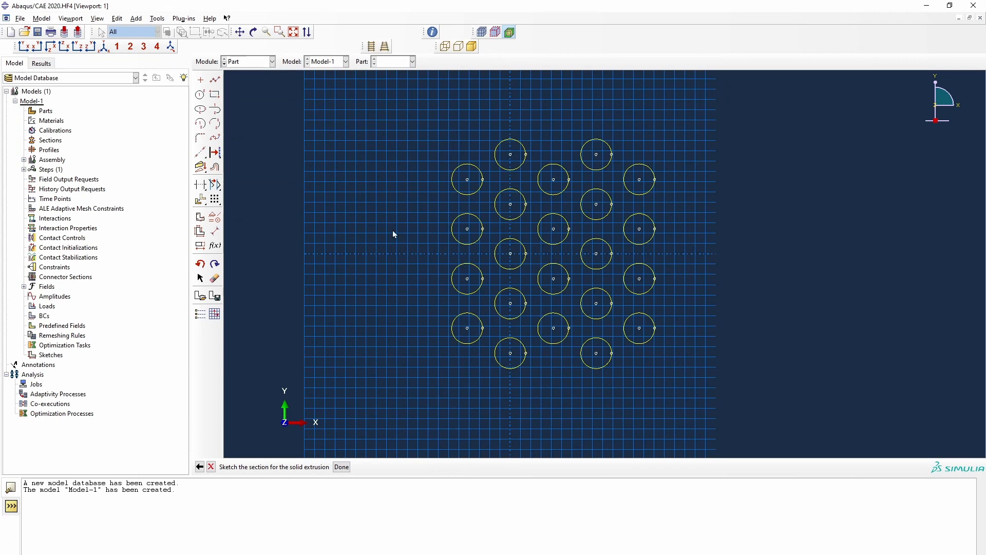
- Pattern the two leftmost columns of circles to the left with Direction 1 number 2 and a spacing of 41.8213
{"action": "left_click", "coordinate": [215, 199]}
{"action": "left_click_drag", "start_coordinate": [423, 131], "coordinate": [518, 367]}
{"action": "left_click", "coordinate": [307, 467]}
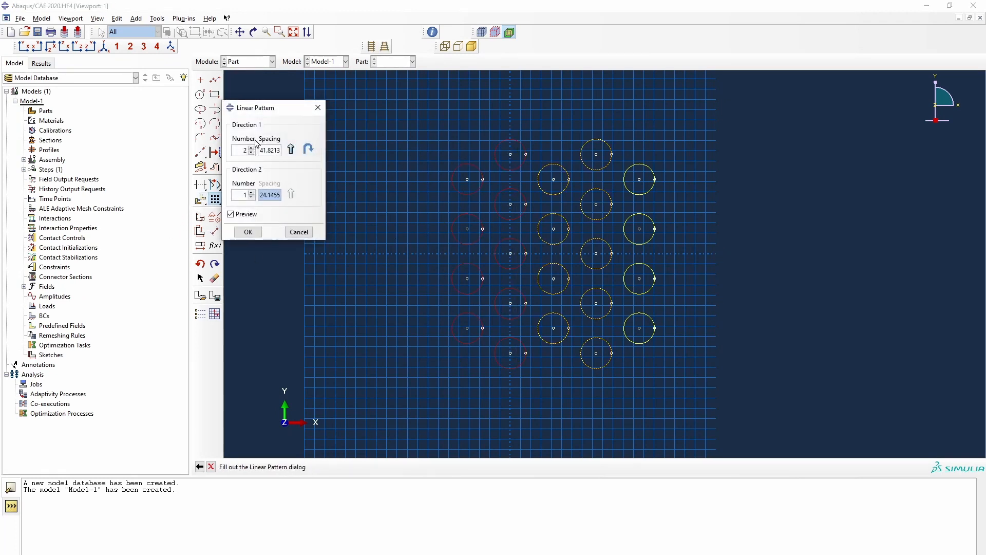
{"action": "left_click", "coordinate": [308, 150]}
{"action": "left_click", "coordinate": [247, 232]}
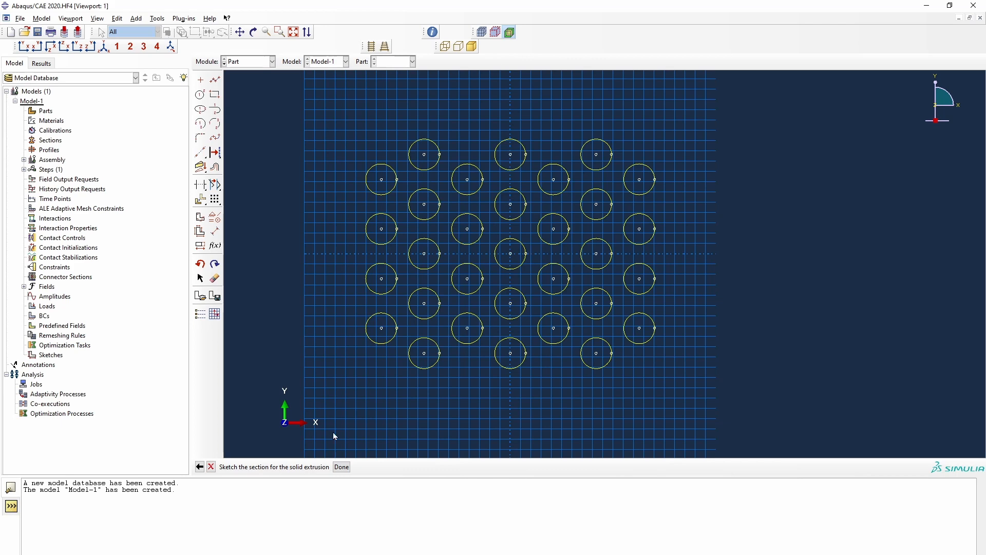
- Finish the circle array sketch and extrude it to a depth of 120
{"action": "left_click", "coordinate": [342, 468]}
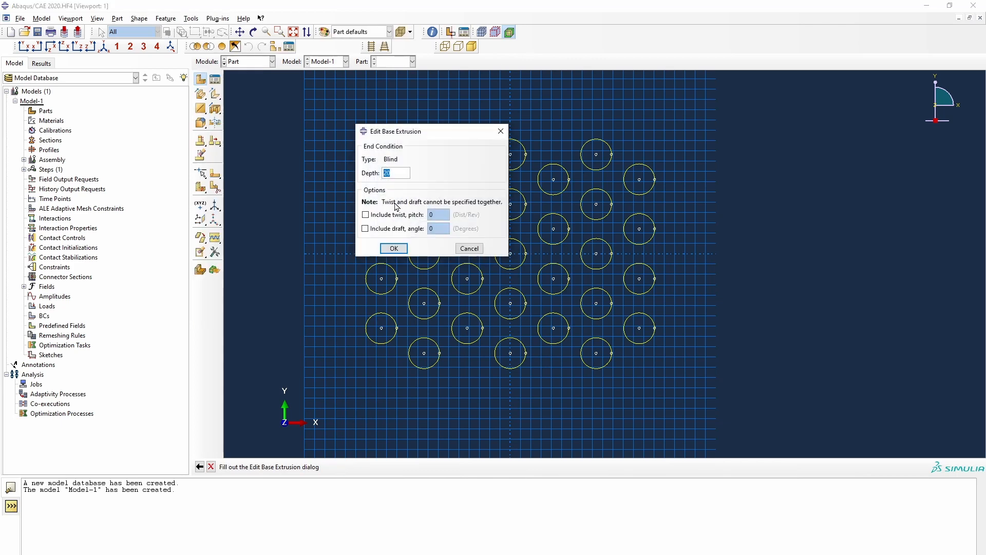
{"action": "type", "text": "120"}
{"action": "key", "text": "Return"}
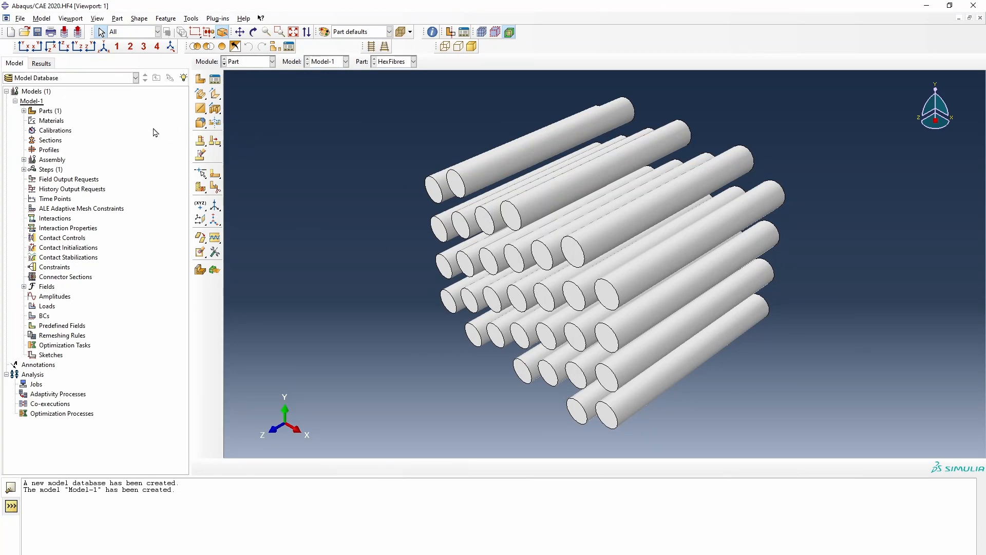
- Start an extruded cut sketch on a fibre's front end face, with its circular edge vertical and on the right
{"action": "left_click", "coordinate": [24, 111]}
{"action": "left_click", "coordinate": [32, 121]}
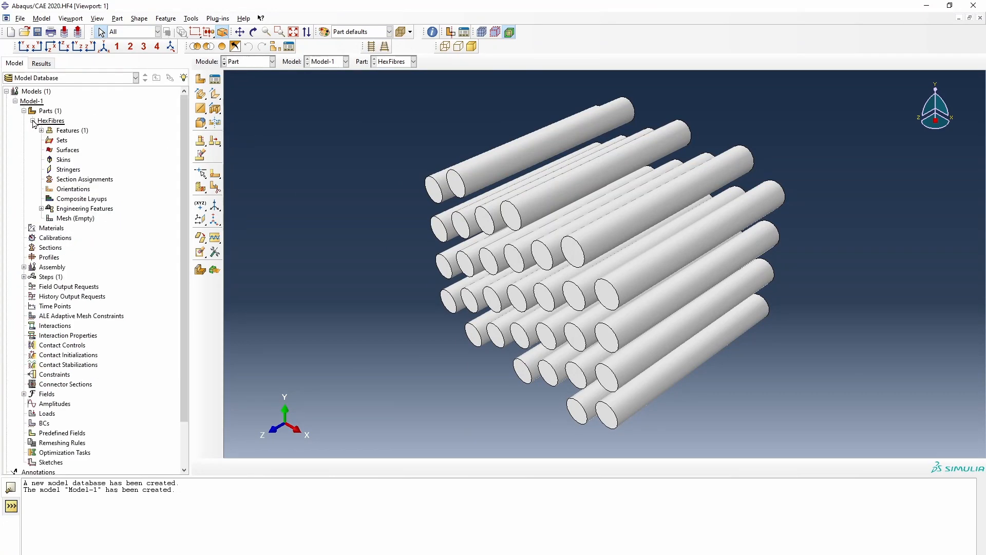
{"action": "left_click", "coordinate": [215, 110]}
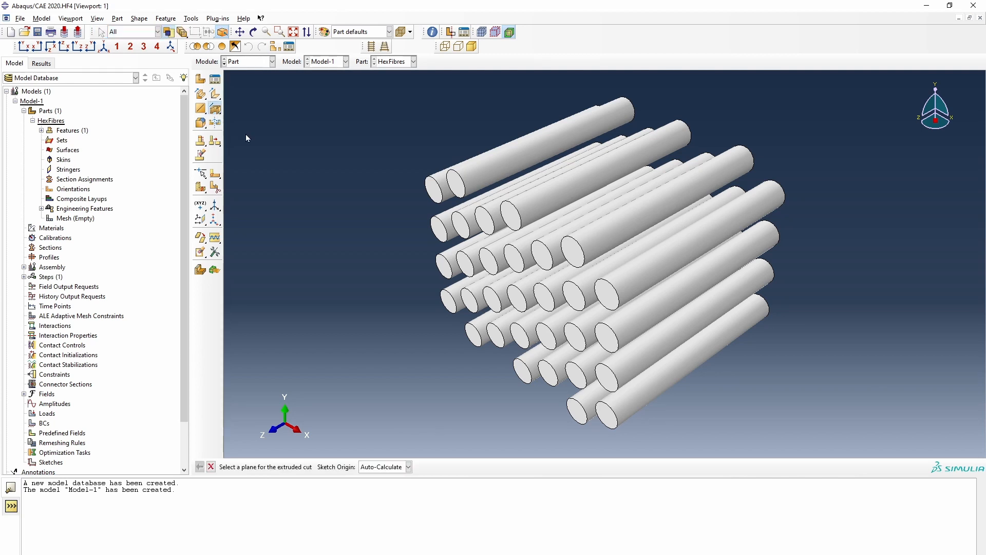
{"action": "left_click", "coordinate": [518, 299]}
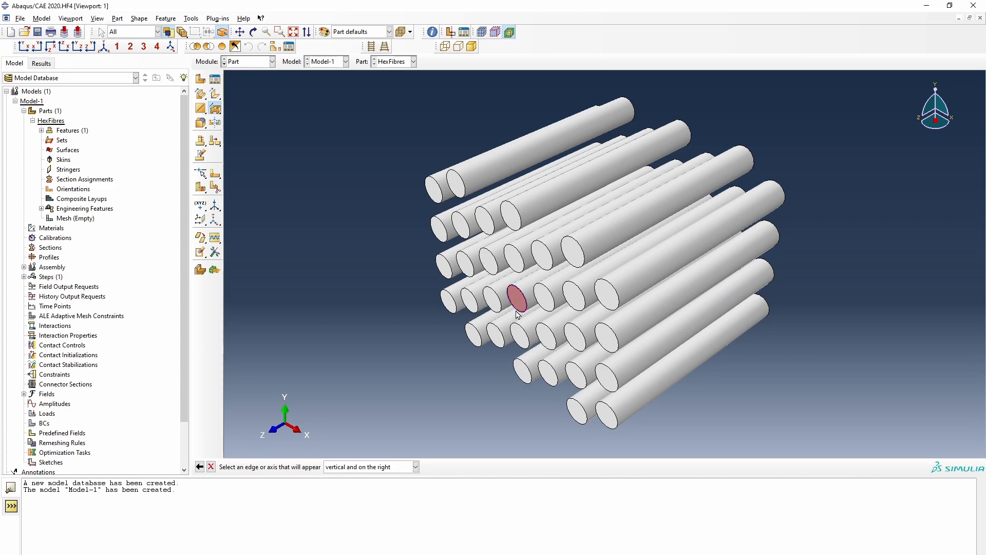
{"action": "left_click", "coordinate": [516, 312]}
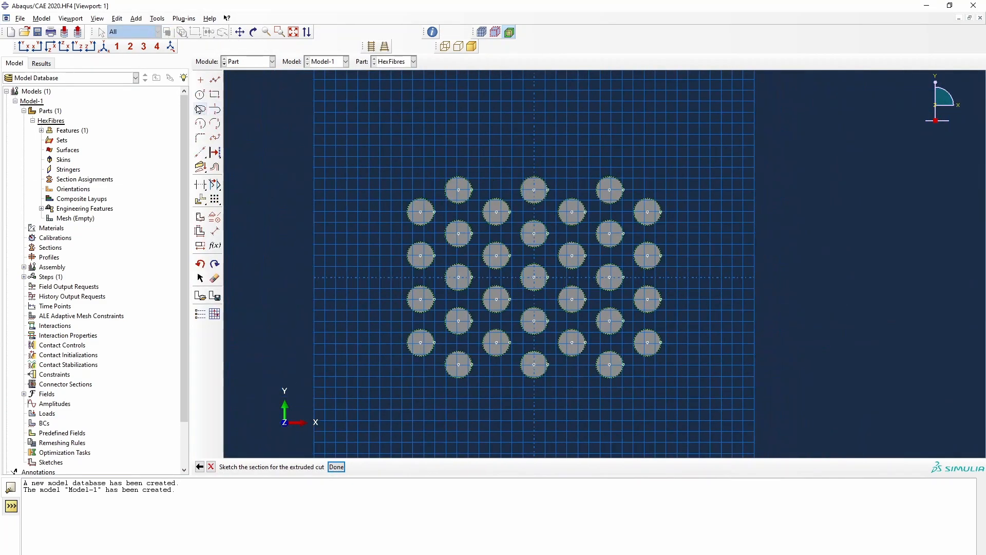
- Draw two oblique construction lines through the central circle, one to the upper-left corner circle and one to a circle centre at upper right
{"action": "left_click", "coordinate": [200, 152]}
{"action": "left_click", "coordinate": [573, 275]}
{"action": "left_click", "coordinate": [349, 148]}
{"action": "left_click", "coordinate": [574, 276]}
{"action": "left_click", "coordinate": [724, 190]}
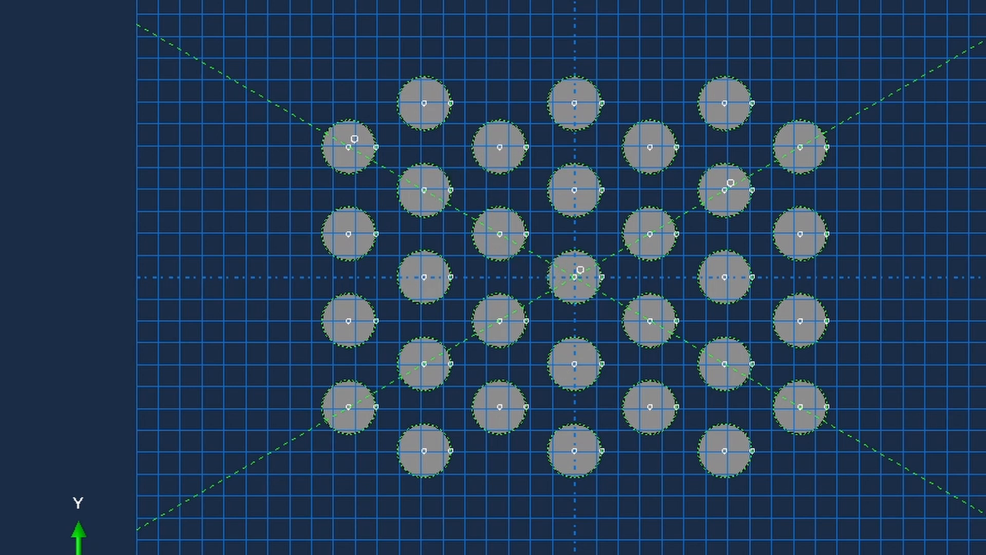
- Add horizontal construction lines through the upper and lower circle rows and vertical ones through the second and sixth columns, and delete the oblique ones
{"action": "left_click", "coordinate": [650, 147]}
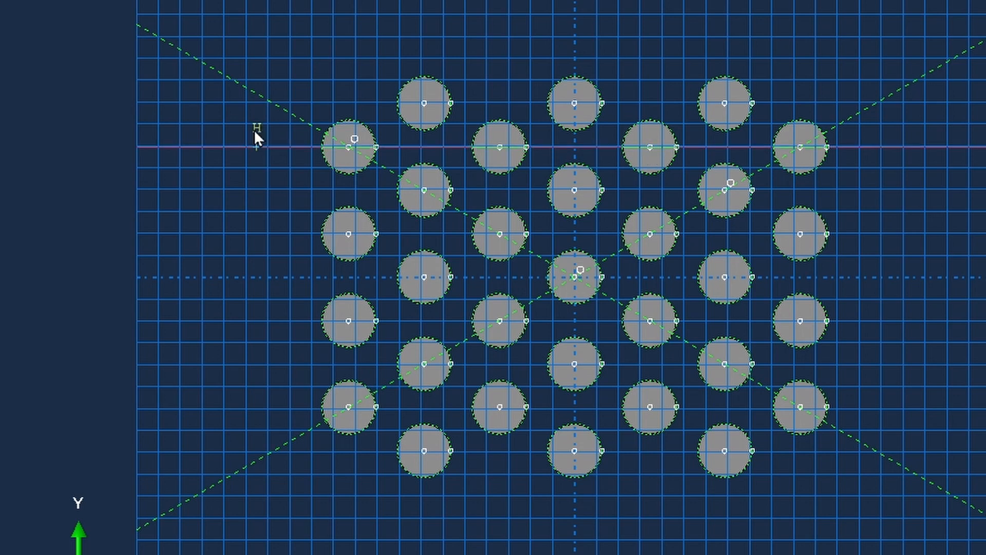
{"action": "left_click", "coordinate": [214, 137]}
{"action": "scroll", "coordinate": [577, 275], "scroll_direction": "up", "scroll_amount": 3}
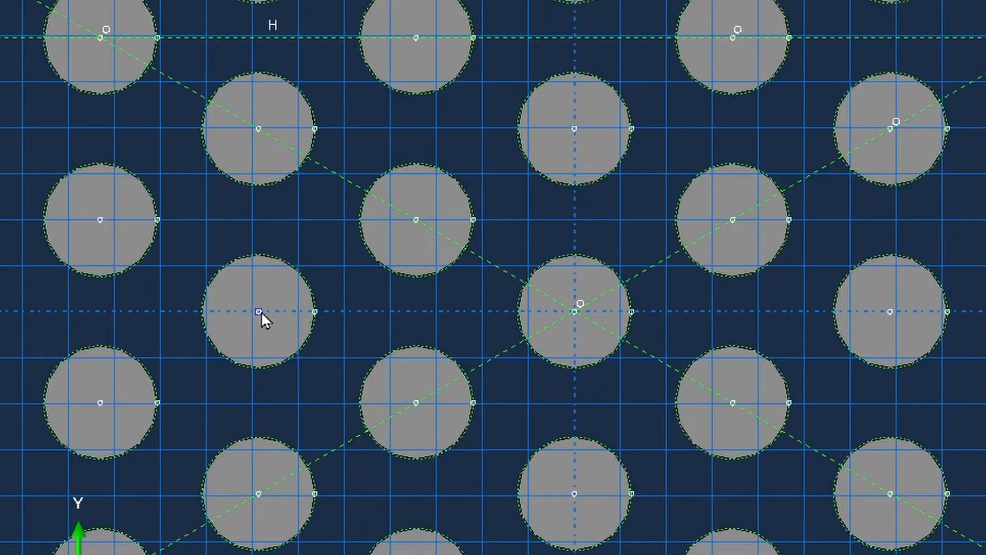
{"action": "left_click", "coordinate": [251, 312]}
{"action": "scroll", "coordinate": [575, 470], "scroll_direction": "down", "scroll_amount": 2}
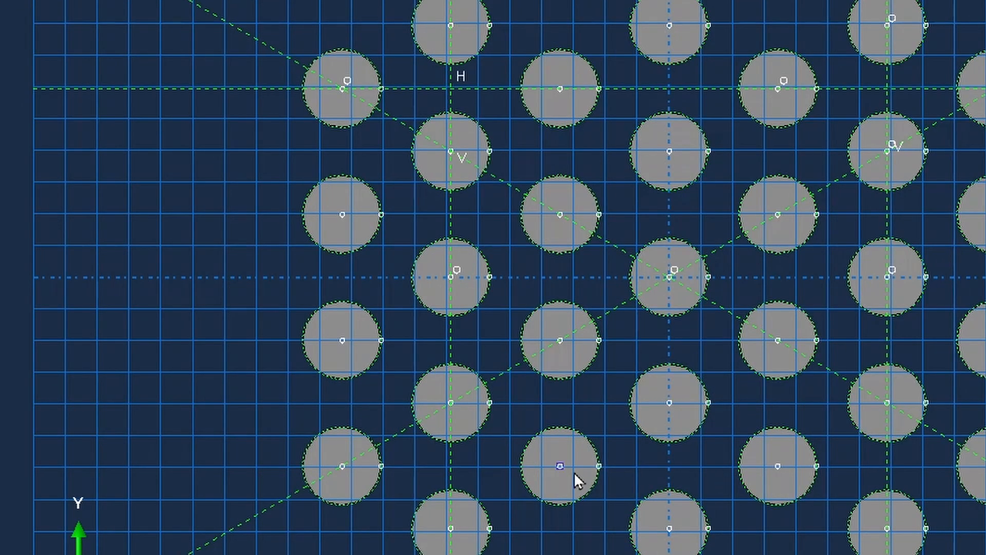
{"action": "left_click", "coordinate": [559, 466]}
{"action": "left_click", "coordinate": [224, 534]}
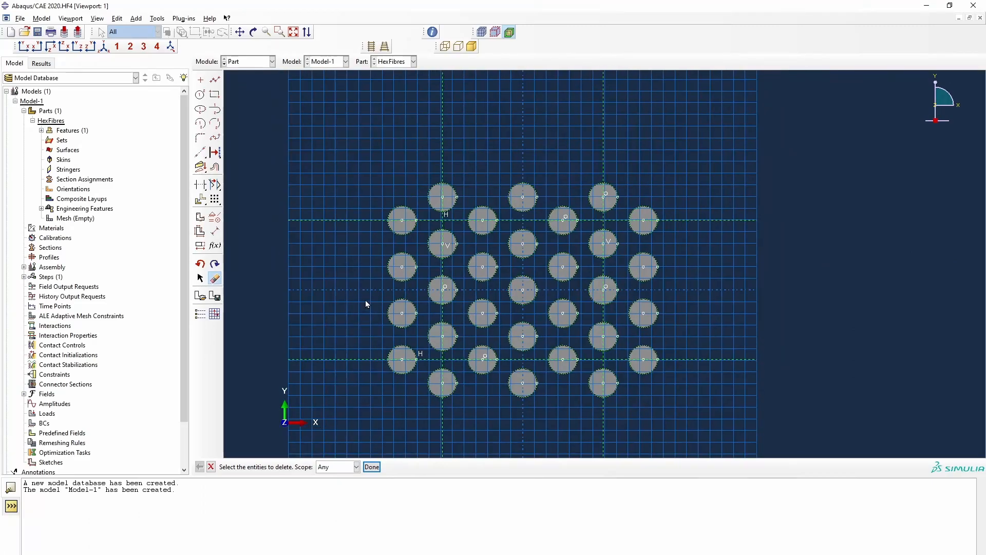
{"action": "scroll", "coordinate": [365, 303], "scroll_direction": "down", "scroll_amount": 1}
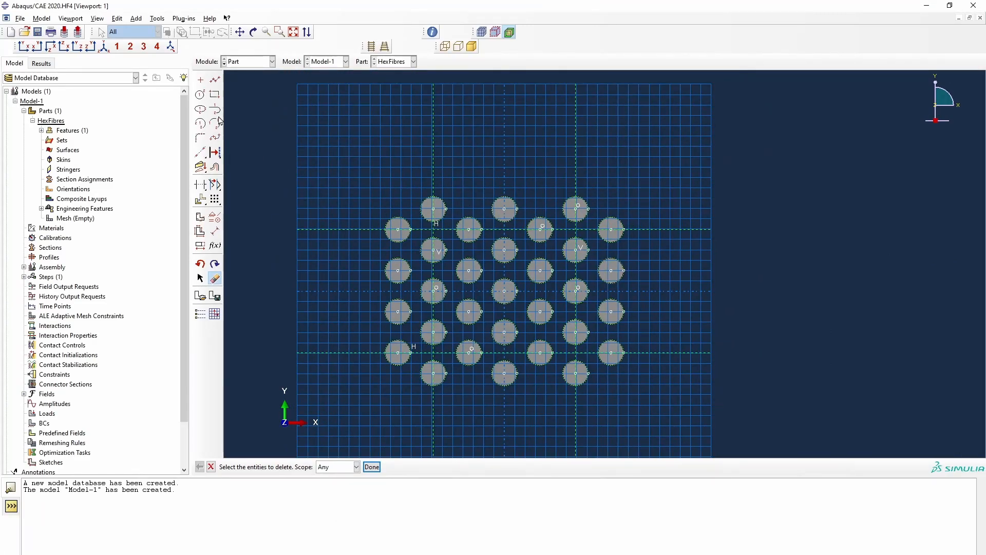
- Draw a rectangle between the opposite intersections of the horizontal and vertical construction lines
{"action": "left_click", "coordinate": [215, 94]}
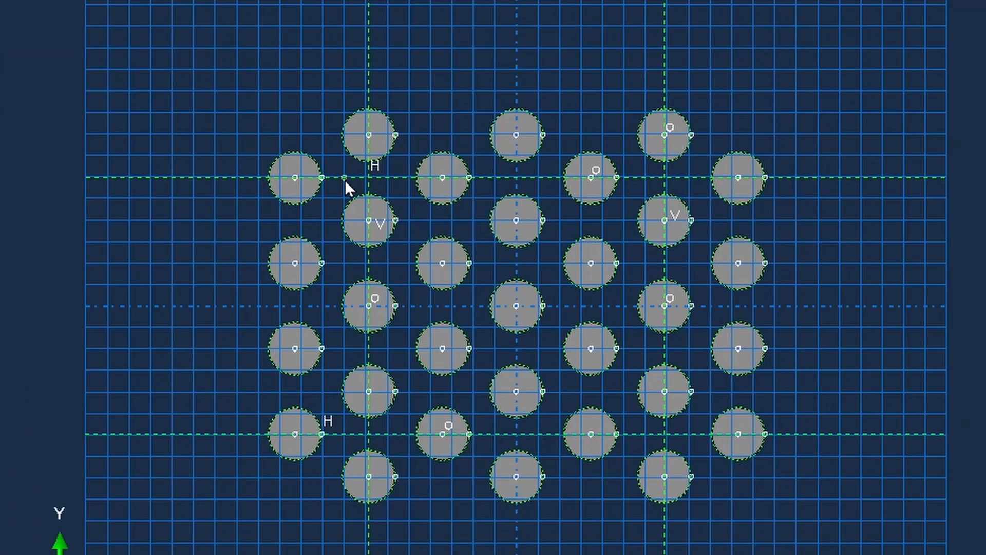
{"action": "scroll", "coordinate": [346, 183], "scroll_direction": "up", "scroll_amount": 5}
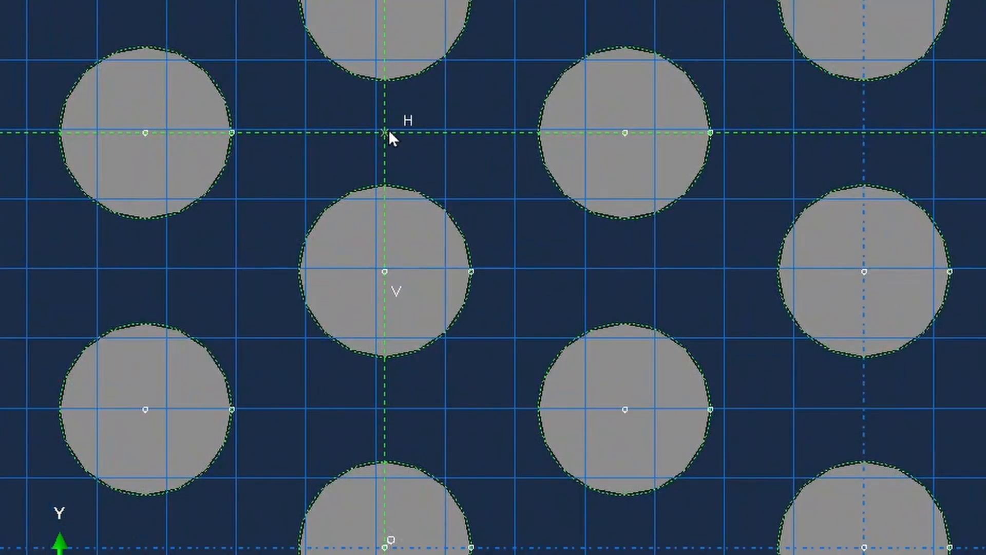
{"action": "left_click", "coordinate": [386, 133]}
{"action": "scroll", "coordinate": [494, 277], "scroll_direction": "down", "scroll_amount": 3}
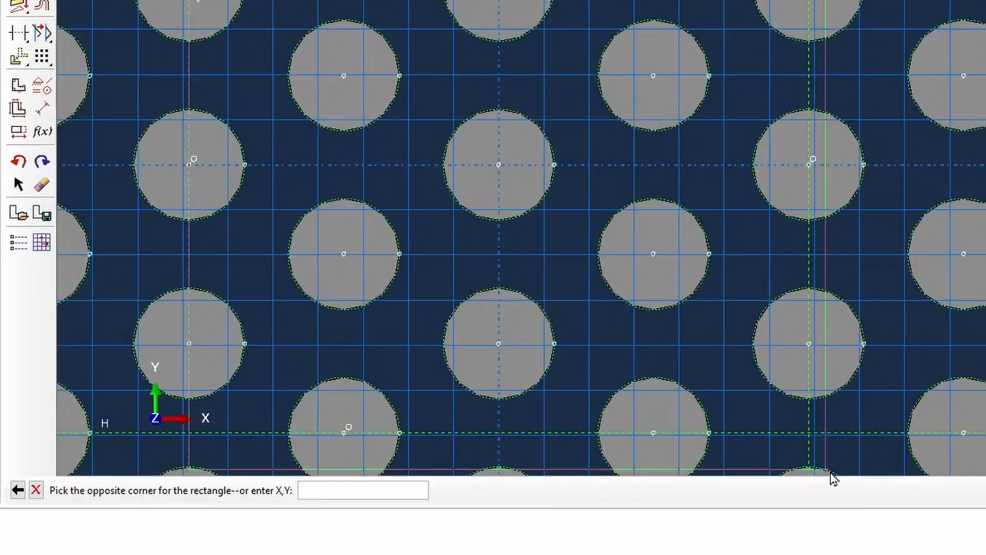
{"action": "left_click", "coordinate": [806, 435]}
{"action": "scroll", "coordinate": [693, 414], "scroll_direction": "down", "scroll_amount": 3}
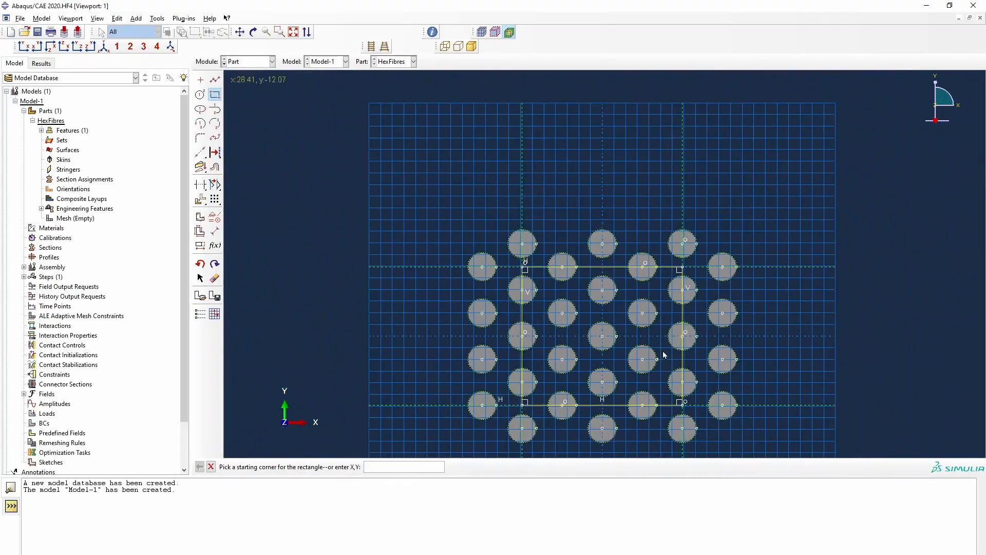
- Draw a larger rectangle enclosing all circles and complete the extruded cut to remove the fibre material outside the inner rectangle
{"action": "left_click", "coordinate": [501, 239]}
{"action": "left_click", "coordinate": [755, 448]}
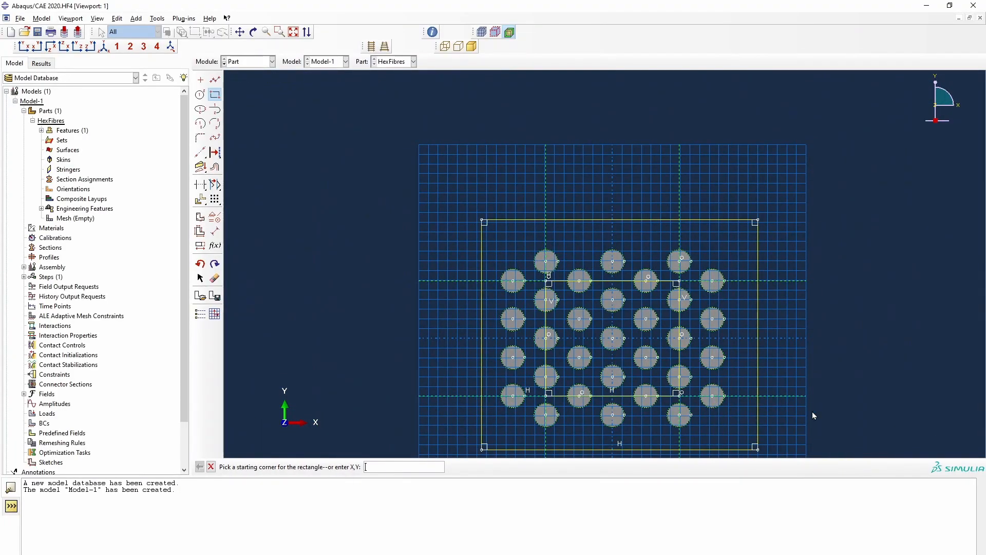
{"action": "right_click", "coordinate": [815, 407]}
{"action": "left_click", "coordinate": [827, 453]}
{"action": "left_click", "coordinate": [336, 467]}
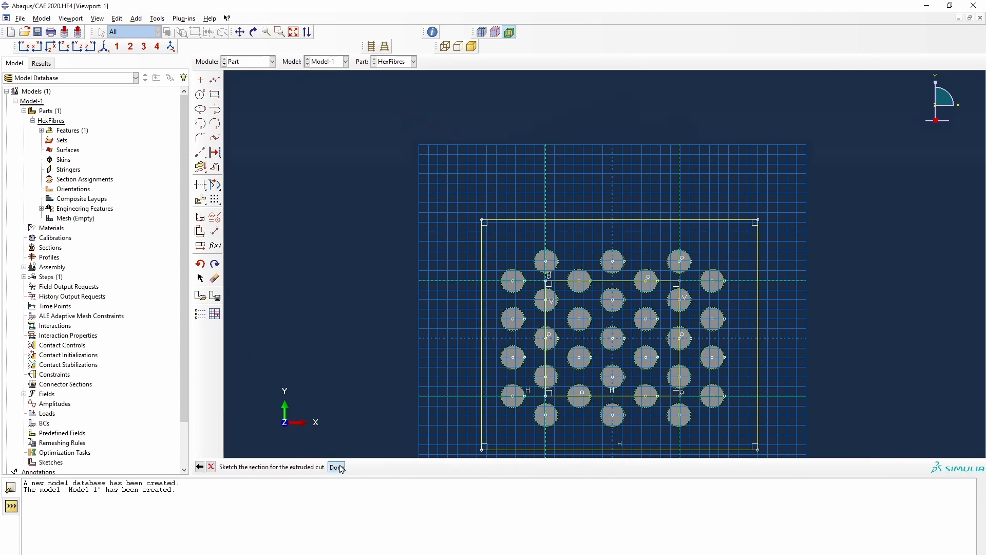
{"action": "left_click", "coordinate": [393, 263]}
{"action": "left_click_drag", "start_coordinate": [398, 275], "coordinate": [401, 235], "text": "ctrl+alt"}
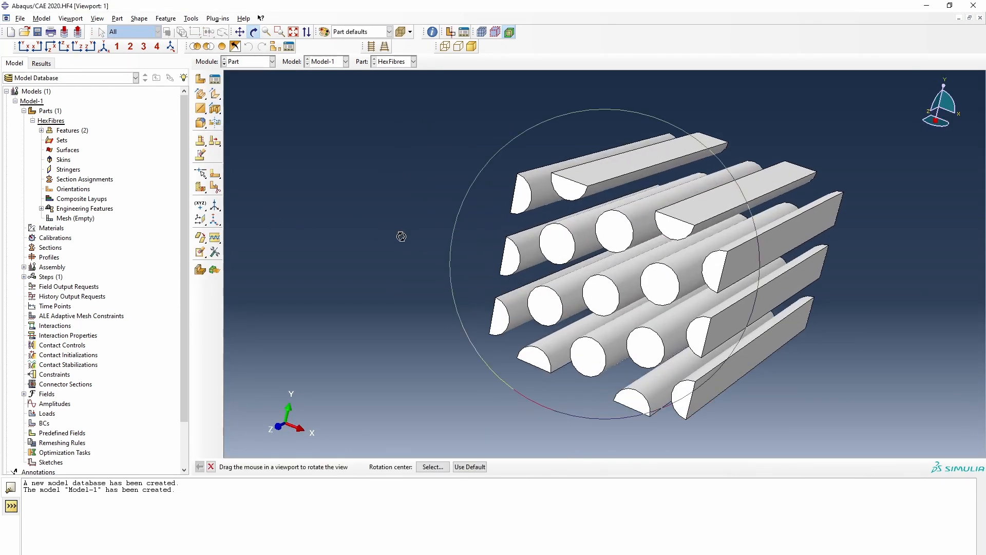
- Measure the horizontal distance between the edge midpoints of the leftmost and rightmost cut fibre faces
{"action": "left_click", "coordinate": [433, 32]}
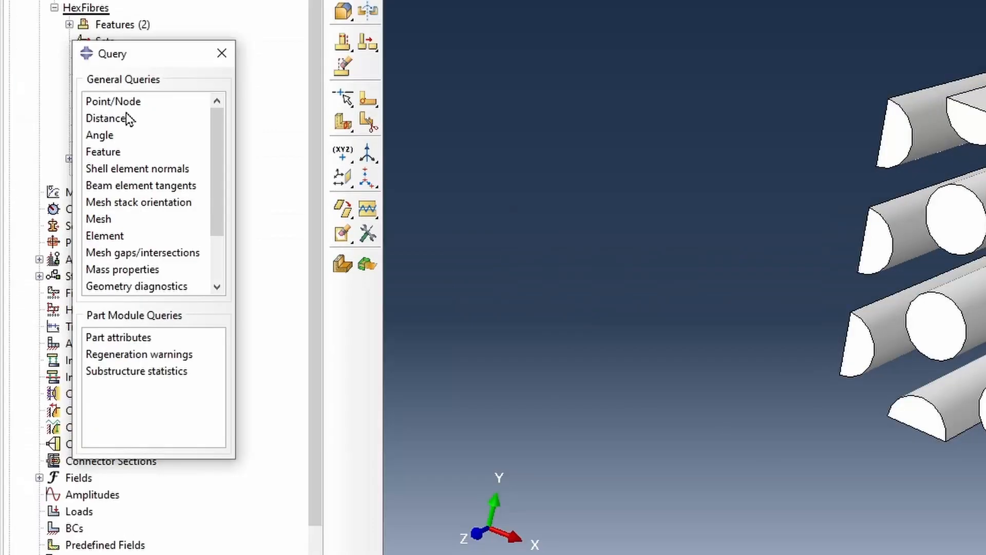
{"action": "left_click", "coordinate": [125, 117]}
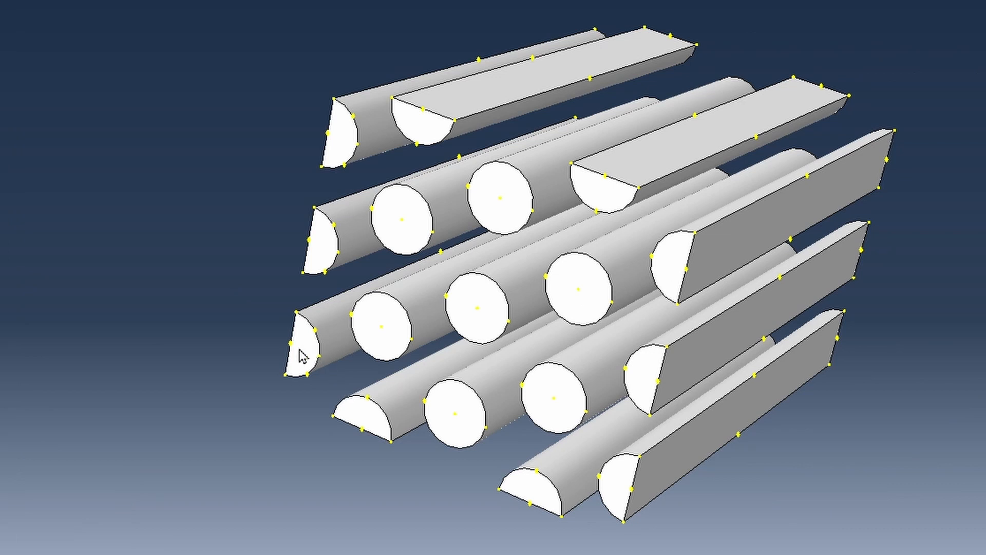
{"action": "left_click", "coordinate": [289, 344]}
{"action": "left_click", "coordinate": [633, 492]}
{"action": "left_click_drag", "start_coordinate": [130, 491], "coordinate": [193, 490]}
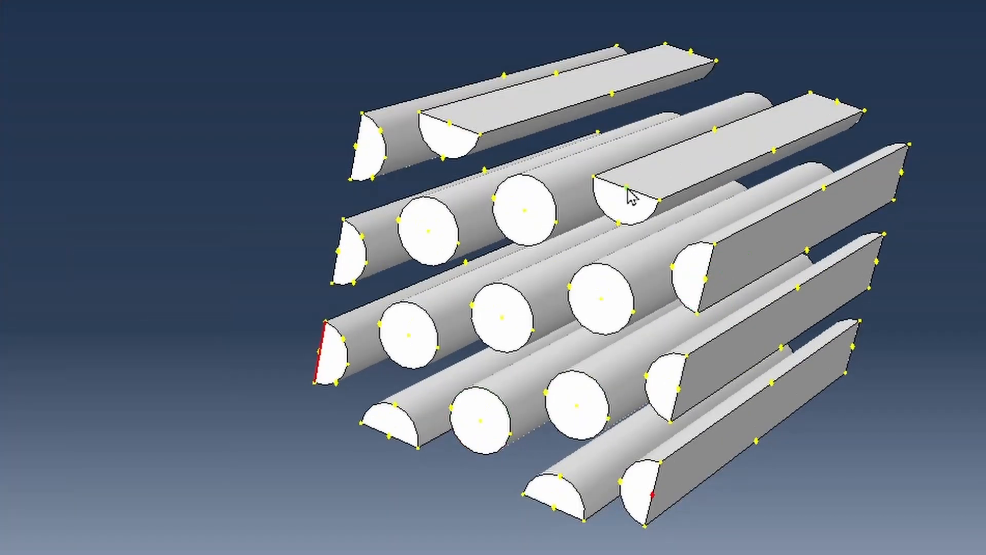
- Measure the vertical distance between the edge midpoints of a top and a bottom half fibre, and close the query
{"action": "left_click", "coordinate": [627, 188]}
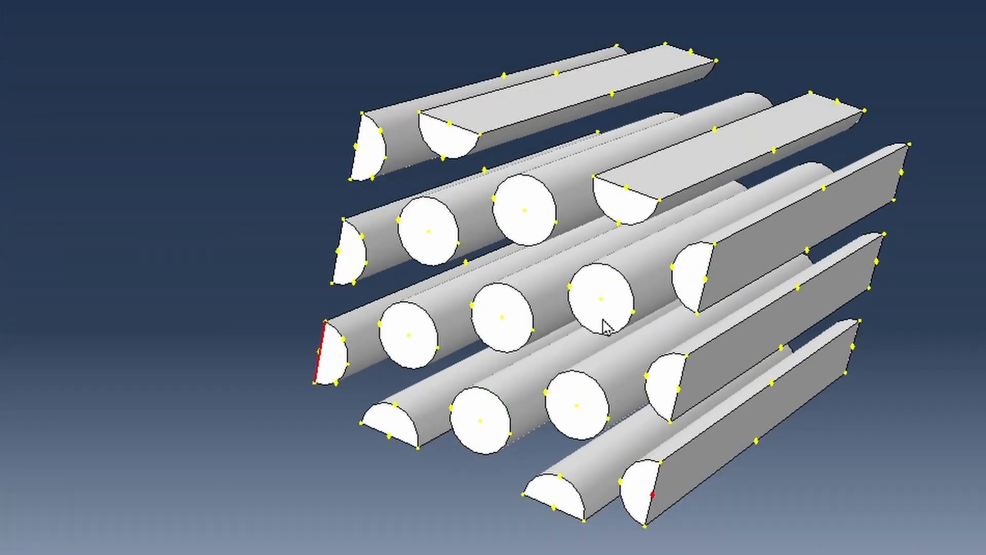
{"action": "left_click", "coordinate": [554, 507]}
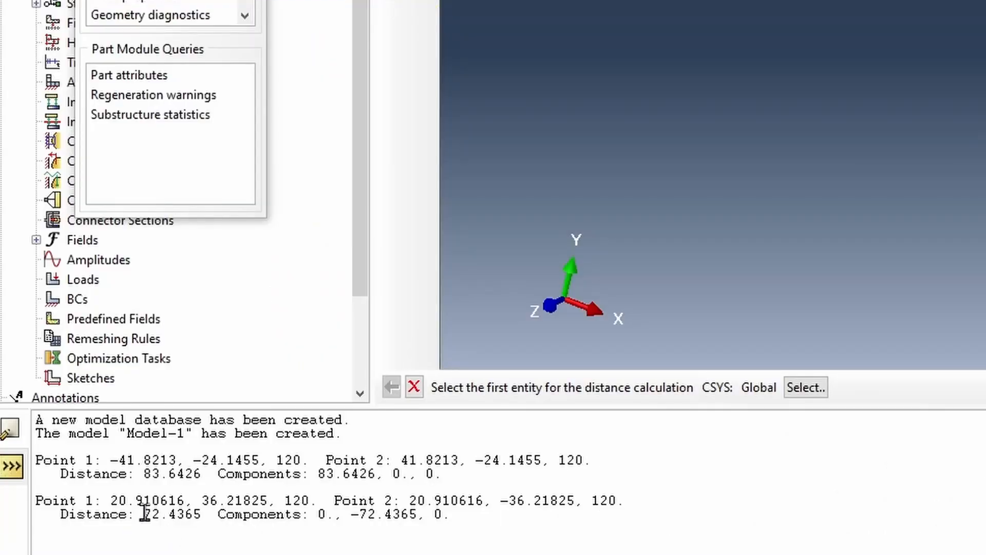
{"action": "left_click_drag", "start_coordinate": [134, 510], "coordinate": [211, 510]}
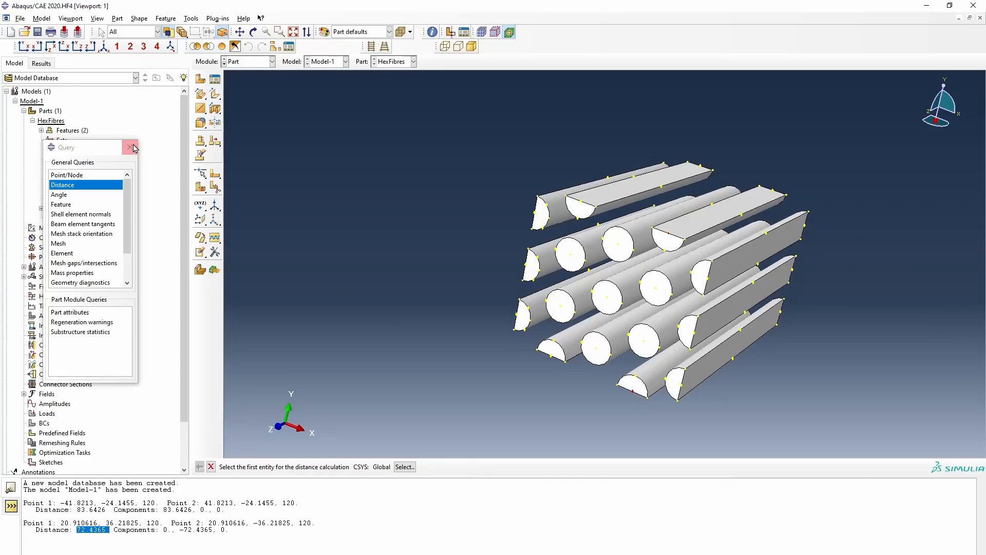
{"action": "left_click", "coordinate": [160, 46]}
- Create a 3D deformable solid extrusion part named Matrix with an approximate size of 200
{"action": "double_click", "coordinate": [46, 114]}
{"action": "type", "text": "Mat"}
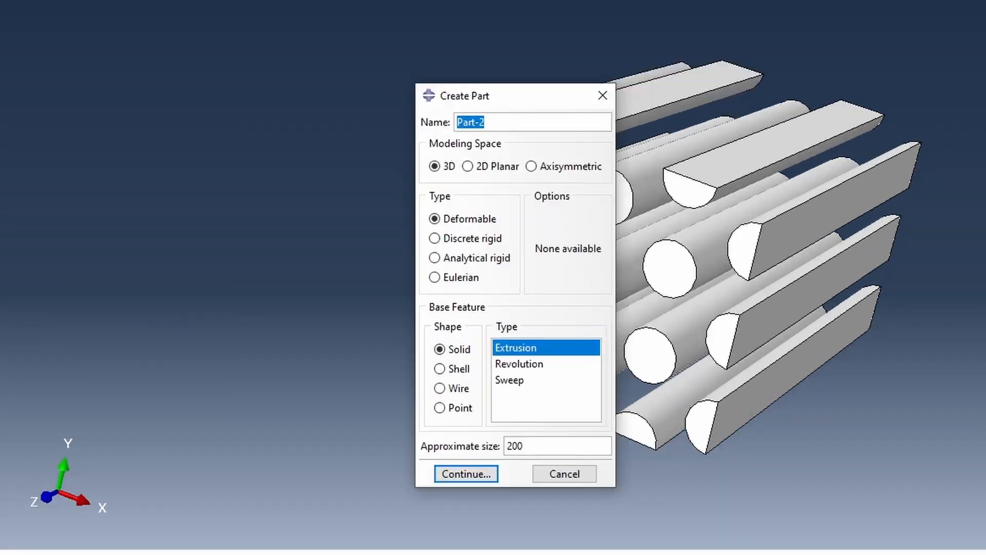
{"action": "type", "text": "rix"}
{"action": "key", "text": "Return"}
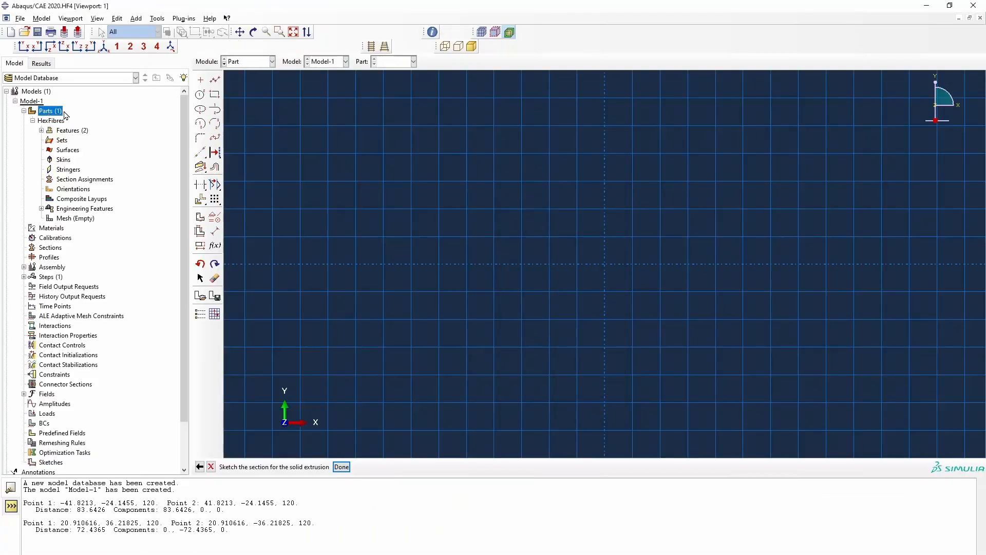
- Halve 83.6426 and 72.4365 in the command line and draw a rectangle from -41.8213,-36.218 to 41.8213,36.218
{"action": "left_click", "coordinate": [216, 97]}
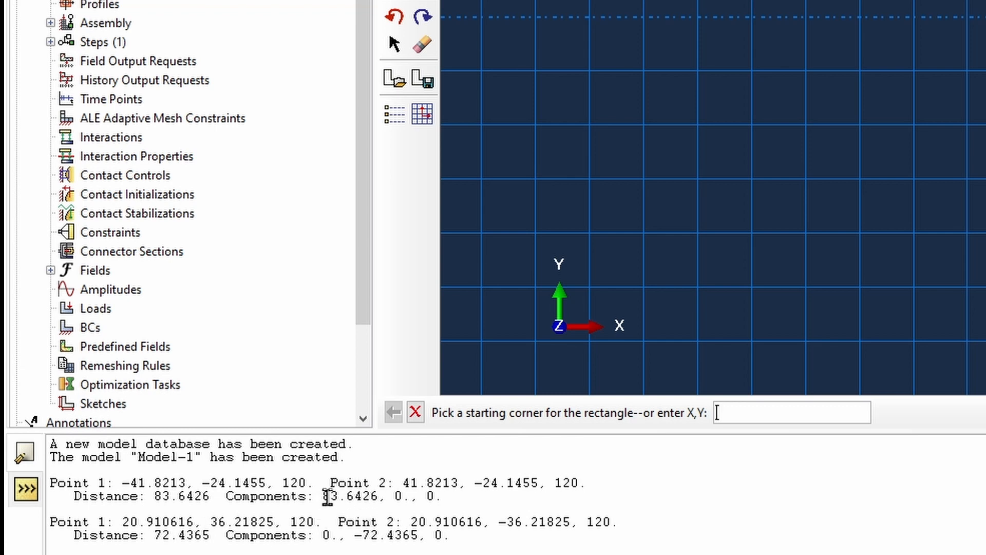
{"action": "left_click", "coordinate": [26, 488]}
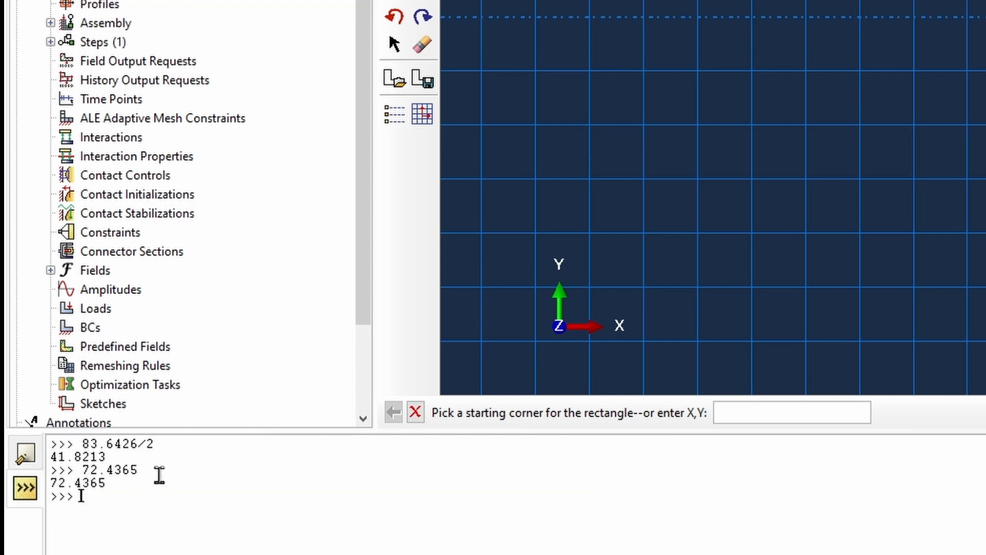
{"action": "left_click", "coordinate": [776, 418]}
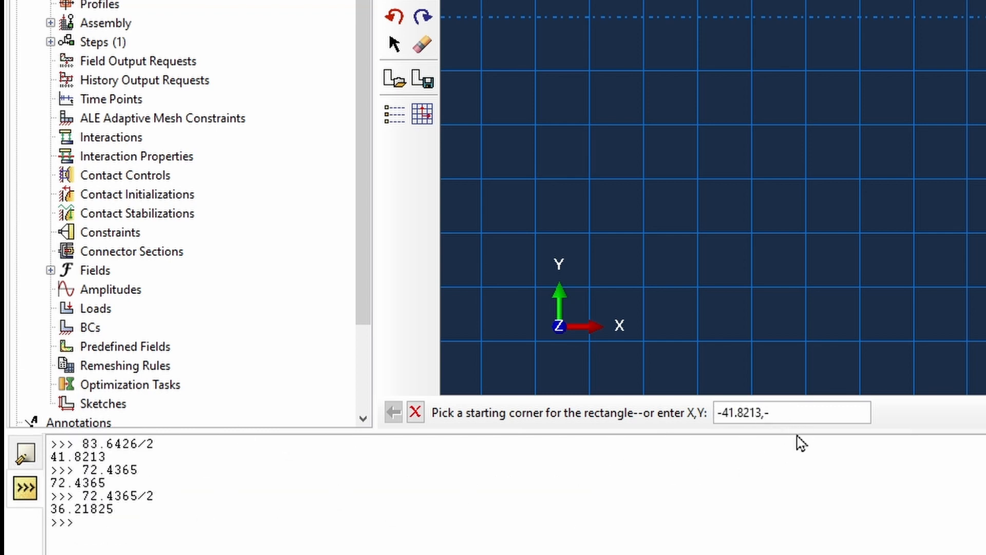
{"action": "left_click", "coordinate": [799, 441]}
{"action": "type", "text": "36.218"}
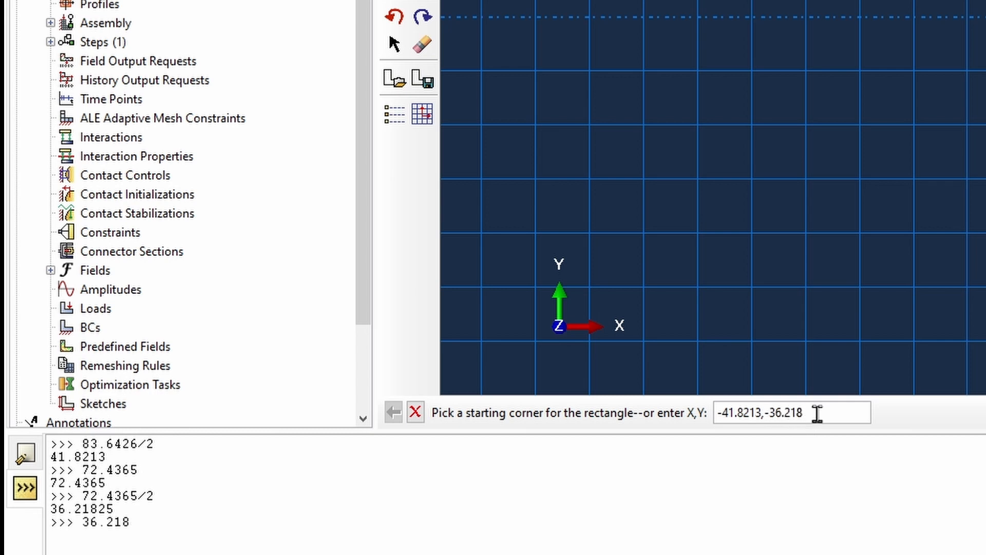
{"action": "key", "text": "Return"}
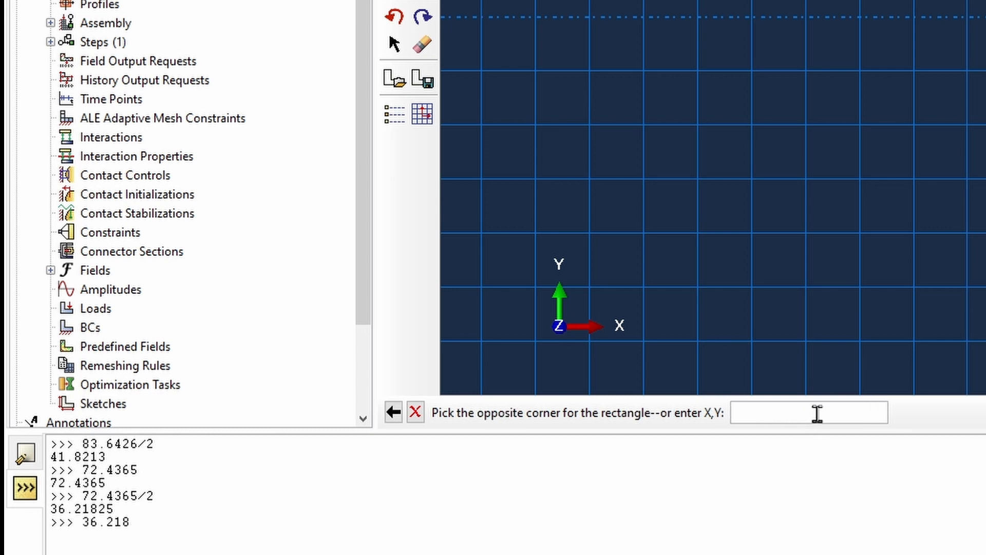
{"action": "type", "text": "41.8213,36.218"}
{"action": "key", "text": "Return"}
{"action": "right_click", "coordinate": [633, 296]}
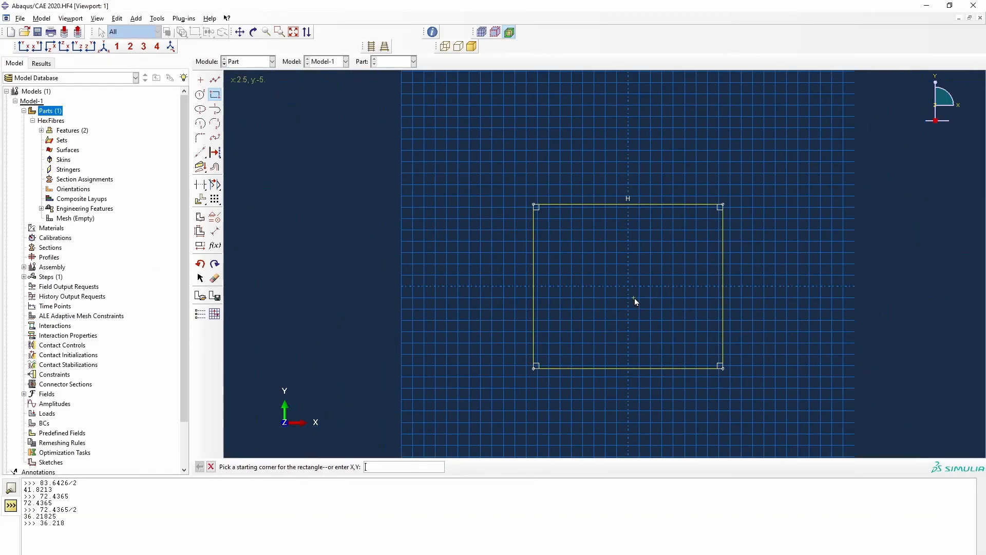
{"action": "left_click", "coordinate": [663, 346]}
- Finish the rectangle sketch and extrude the matrix block to a depth of 120
{"action": "left_click", "coordinate": [342, 467]}
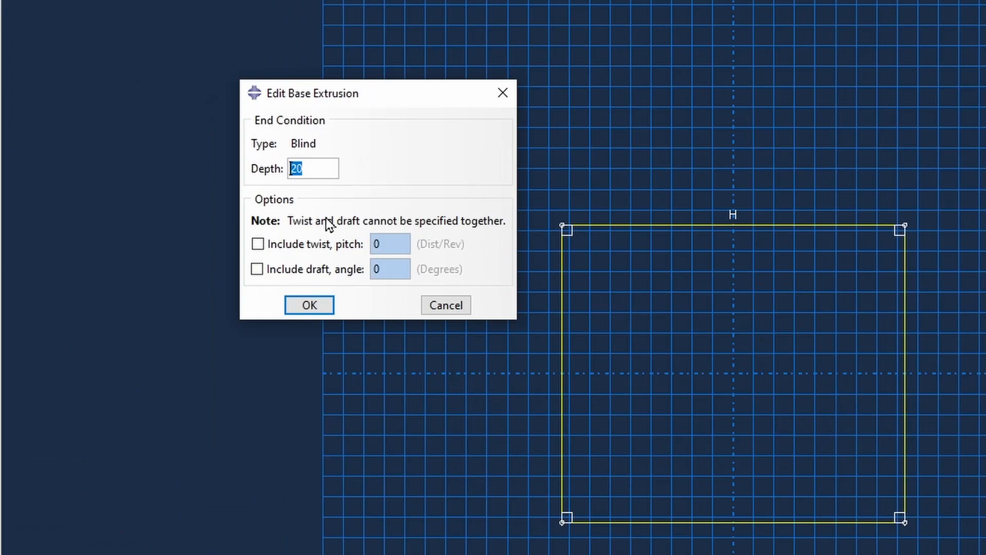
{"action": "type", "text": "1"}
{"action": "type", "text": "20"}
{"action": "key", "text": "Return"}
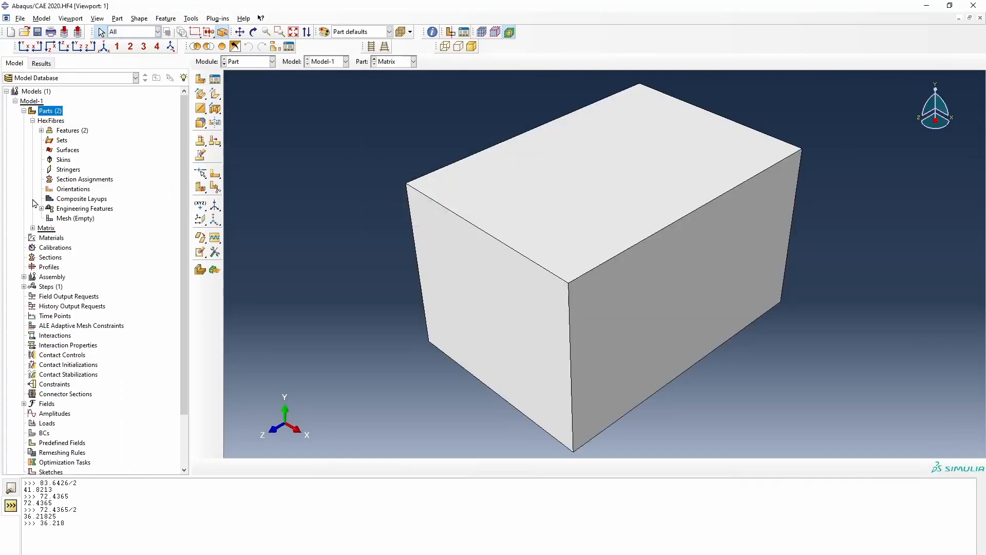
- Create dependent assembly instances of both the HexFibres and Matrix parts
{"action": "double_click", "coordinate": [57, 189]}
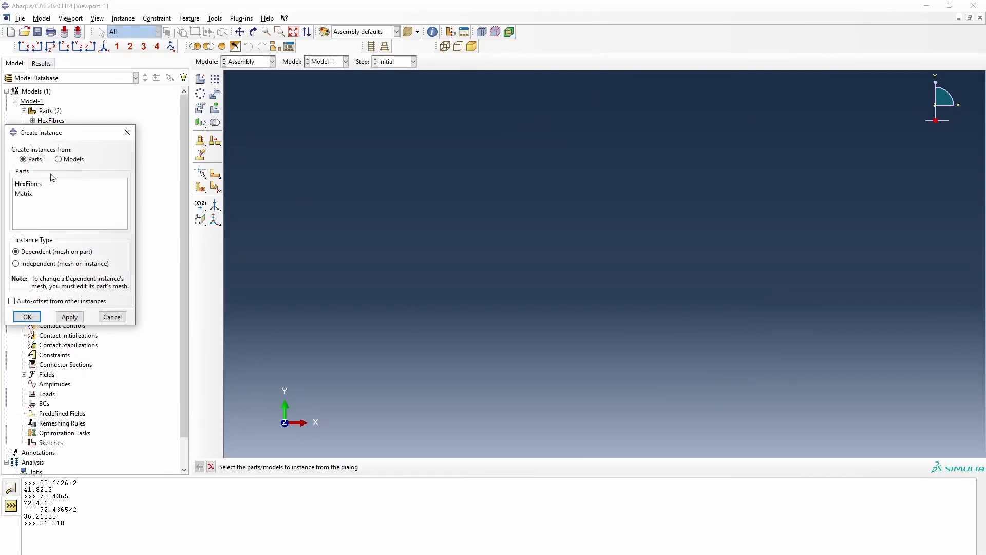
{"action": "left_click", "coordinate": [28, 183]}
{"action": "left_click", "coordinate": [23, 193], "text": "shift"}
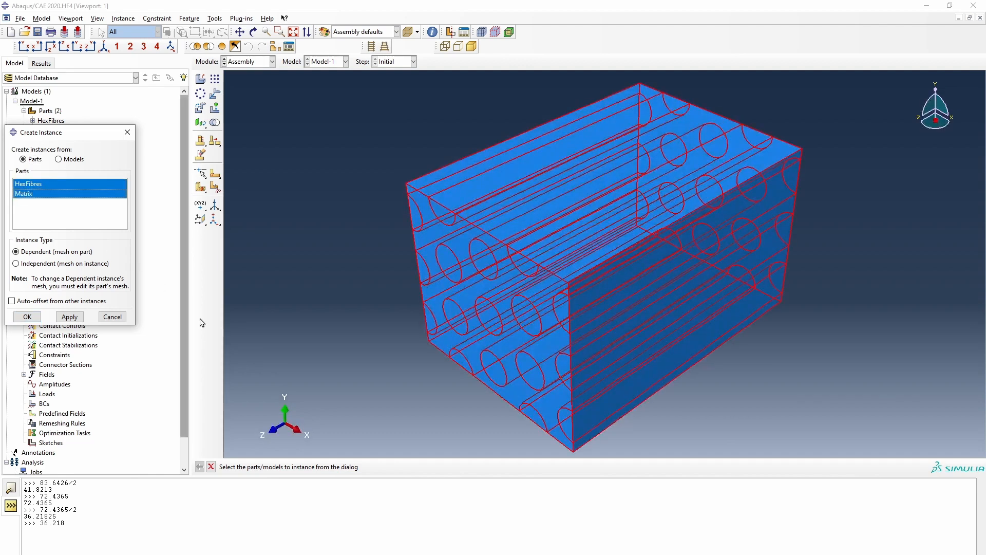
{"action": "left_click", "coordinate": [28, 316]}
- Merge the geometry of the fibre and matrix instances into a new part named HeXRVE, retaining intersecting boundaries
{"action": "left_click", "coordinate": [215, 122]}
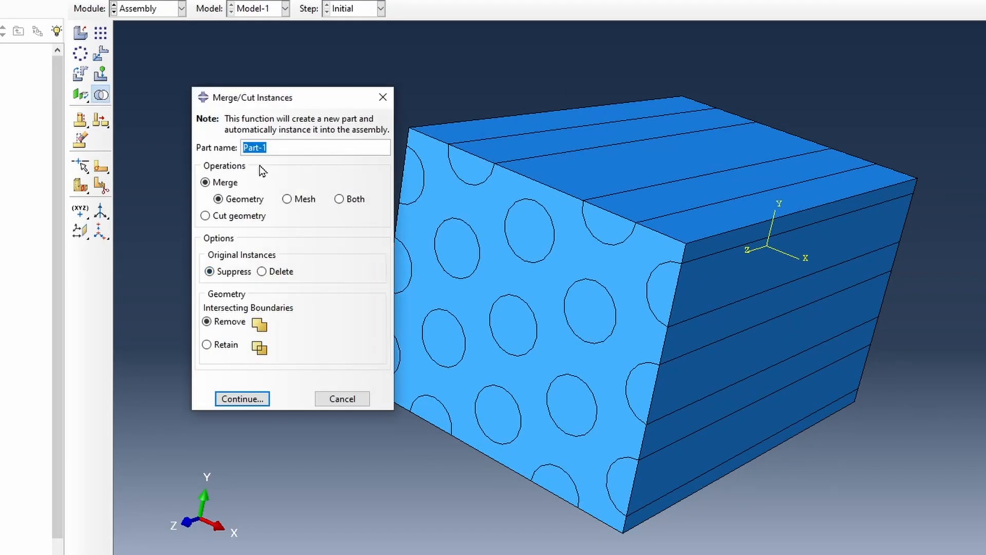
{"action": "type", "text": "HexFM"}
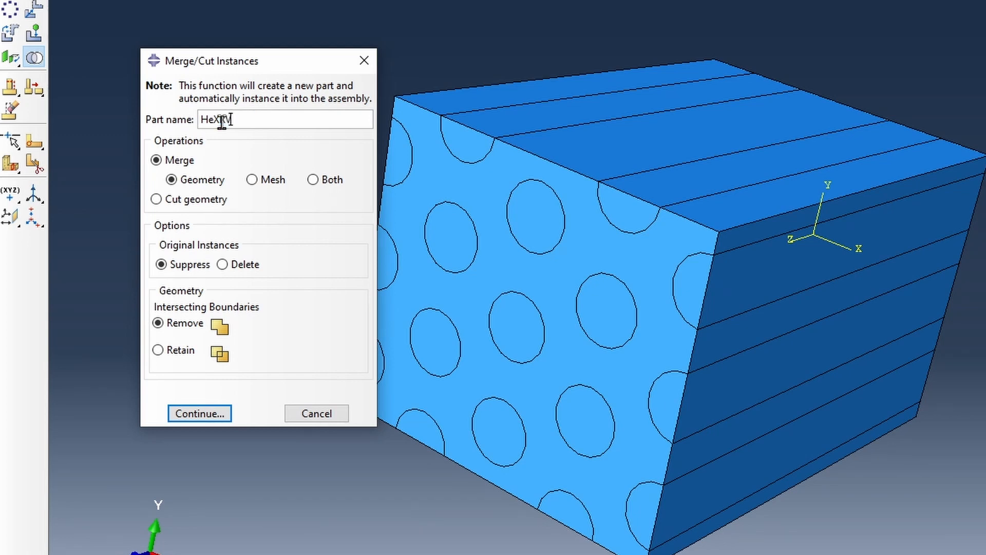
{"action": "left_click", "coordinate": [177, 351]}
{"action": "left_click", "coordinate": [196, 417]}
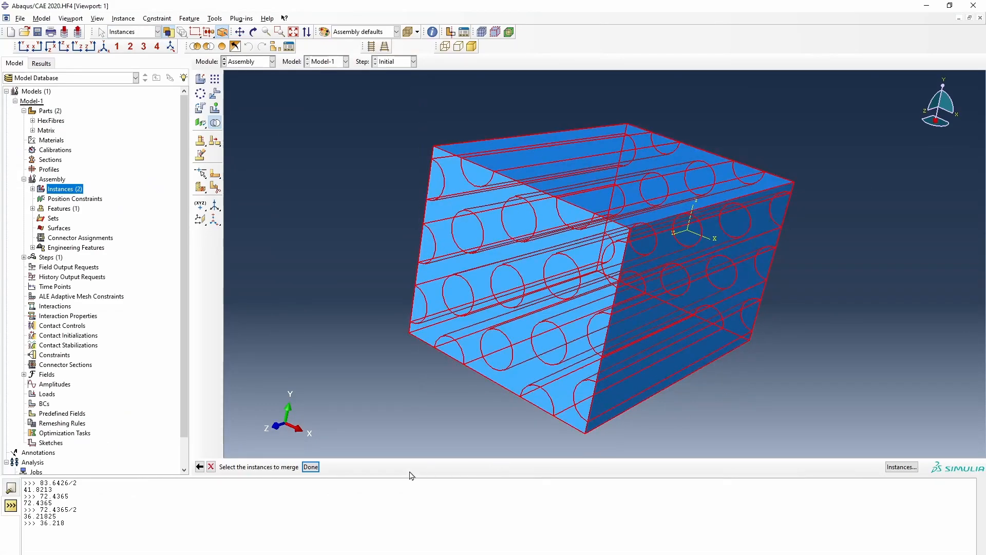
{"action": "left_click", "coordinate": [311, 467]}
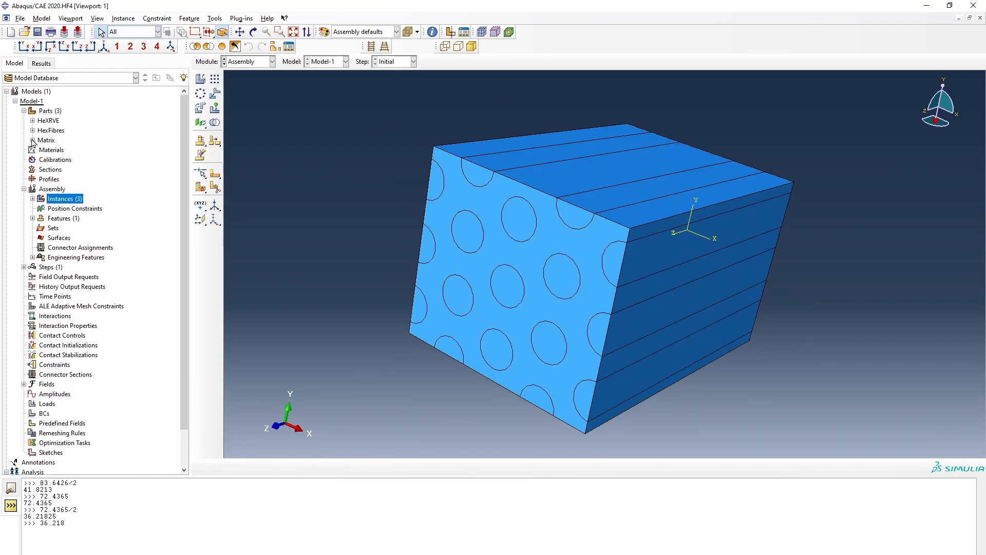
- Assign free tetrahedral mesh controls to the whole HeXRVE part and mesh it
{"action": "left_click", "coordinate": [32, 121]}
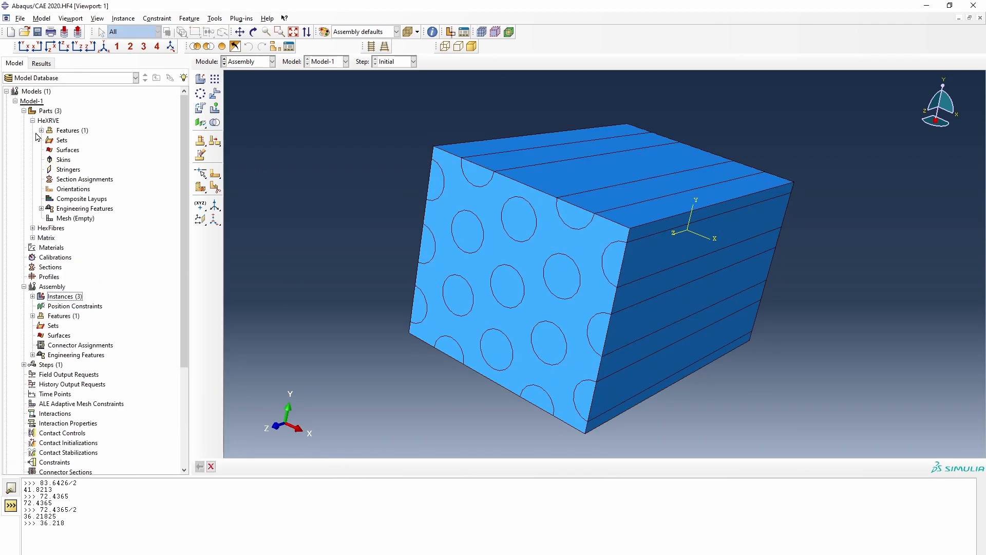
{"action": "double_click", "coordinate": [79, 219]}
{"action": "left_click", "coordinate": [215, 93]}
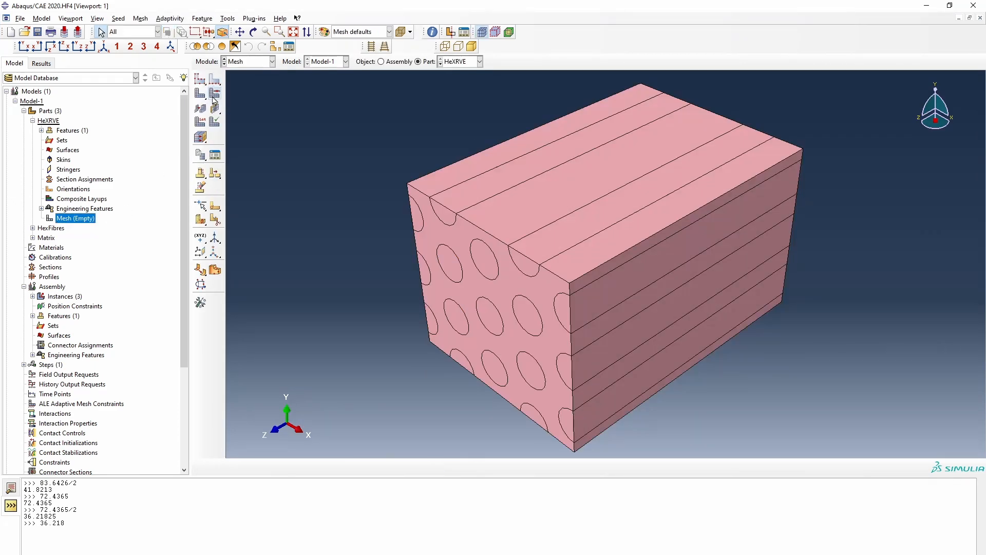
{"action": "left_click_drag", "start_coordinate": [342, 140], "coordinate": [648, 403]}
{"action": "left_click", "coordinate": [433, 466]}
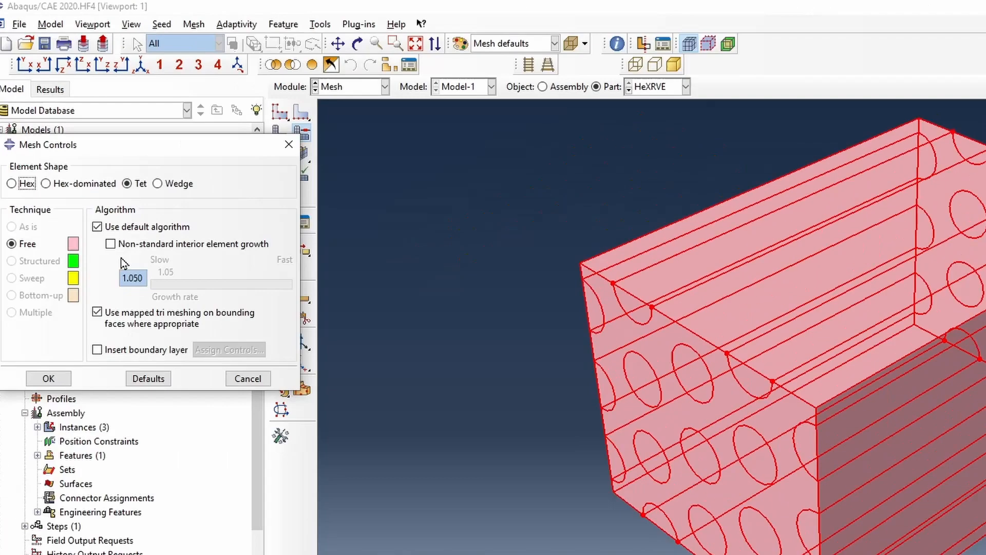
{"action": "left_click", "coordinate": [48, 378]}
{"action": "left_click", "coordinate": [280, 132]}
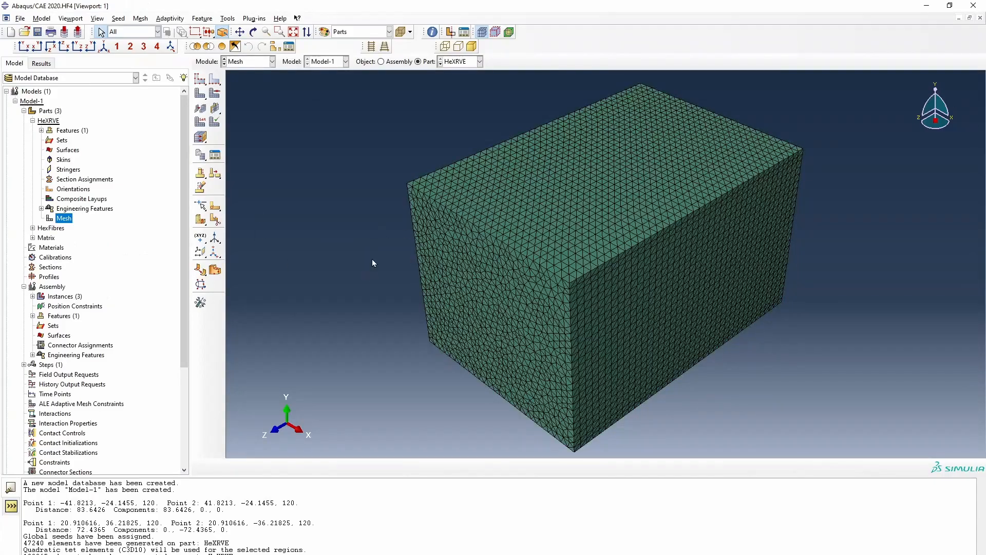
- Set the global seed size of HeXRVE to 6, deleting the existing mesh, and remesh the part
{"action": "scroll", "coordinate": [378, 298], "scroll_direction": "up", "scroll_amount": 3}
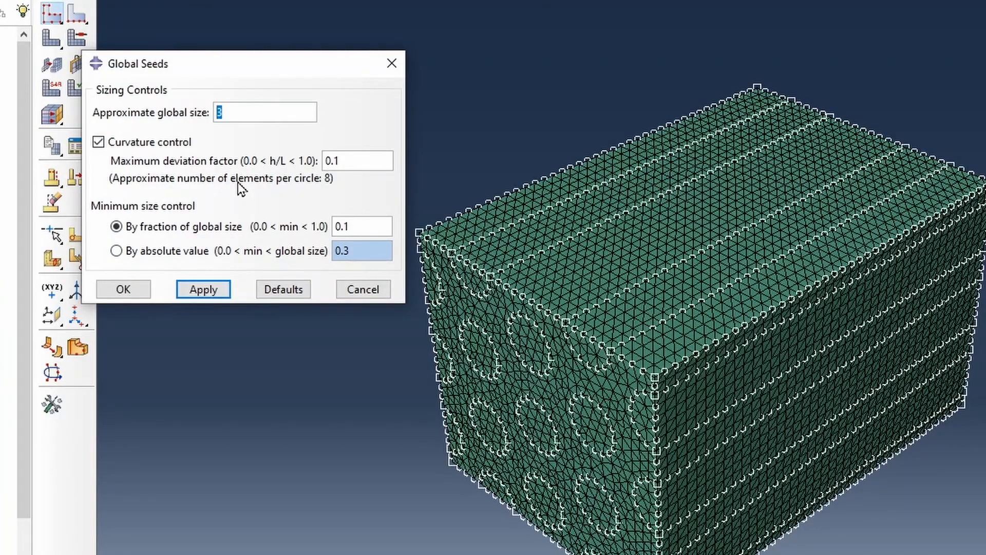
{"action": "type", "text": "6"}
{"action": "key", "text": "Return"}
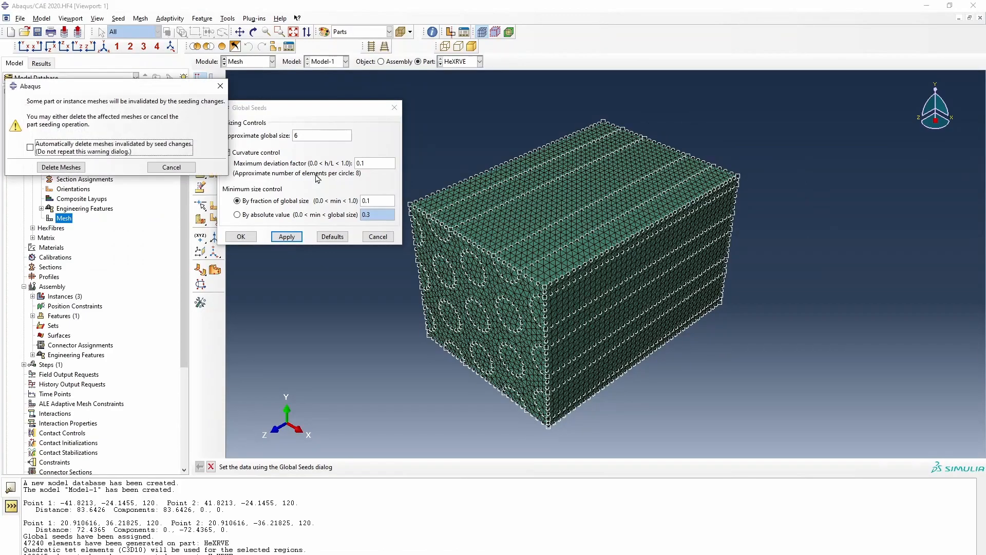
{"action": "left_click", "coordinate": [60, 167]}
{"action": "left_click", "coordinate": [241, 236]}
{"action": "left_click", "coordinate": [200, 155]}
{"action": "left_click", "coordinate": [285, 466]}
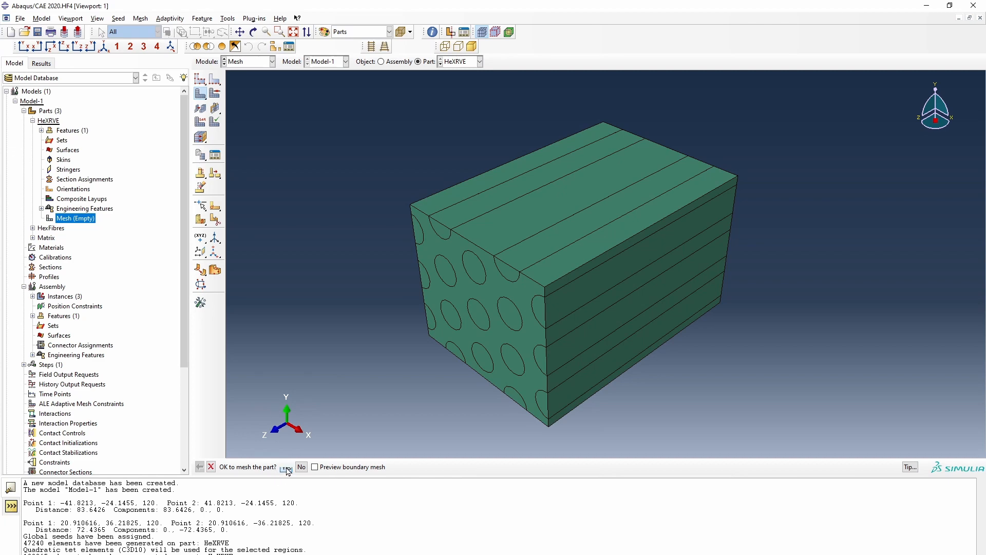
- Create a material named EGlass with isotropic elasticity, Young's modulus 73e9 and Poisson's ratio 0.20
{"action": "double_click", "coordinate": [52, 248]}
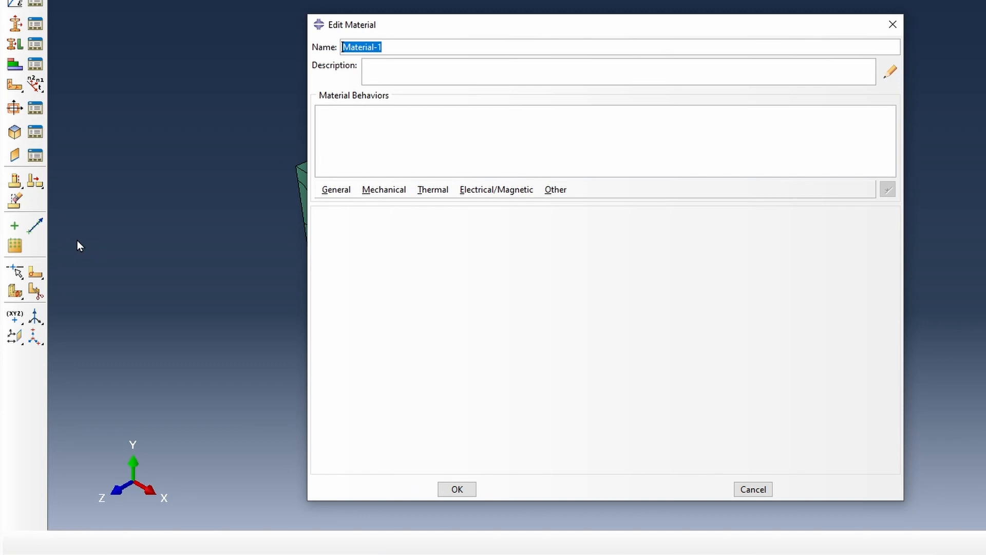
{"action": "type", "text": "E"}
{"action": "left_click", "coordinate": [384, 190]}
{"action": "mouse_move", "coordinate": [364, 203]}
{"action": "left_click", "coordinate": [565, 209]}
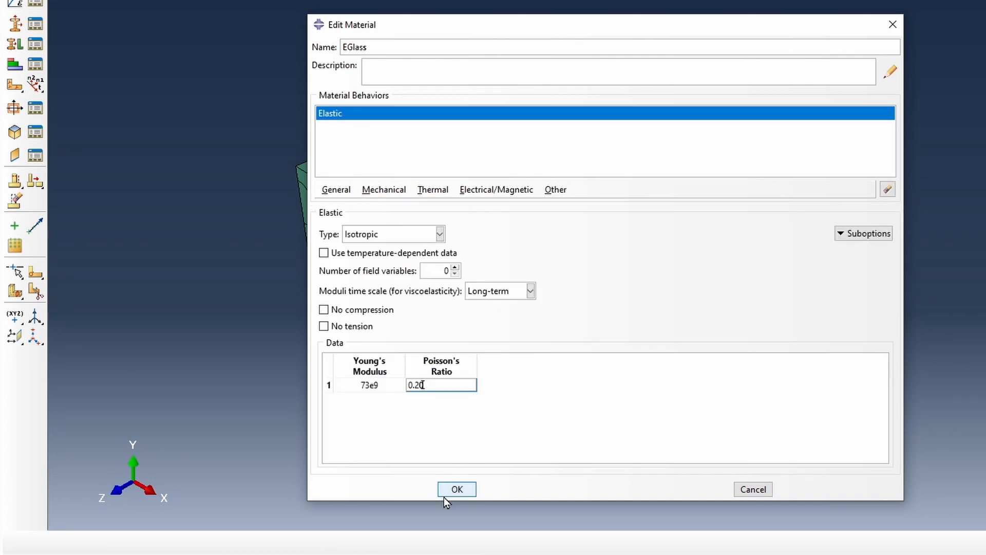
{"action": "left_click", "coordinate": [442, 493]}
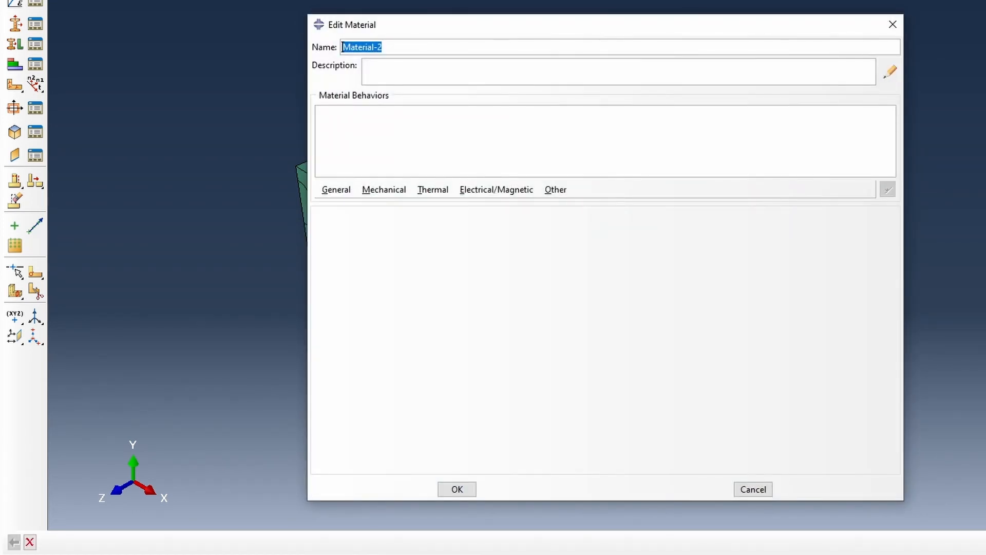
- Start a second material named Polypropylene and add elastic behaviour to it
{"action": "type", "text": "Polypropylene"}
{"action": "left_click", "coordinate": [388, 191]}
{"action": "mouse_move", "coordinate": [408, 210]}
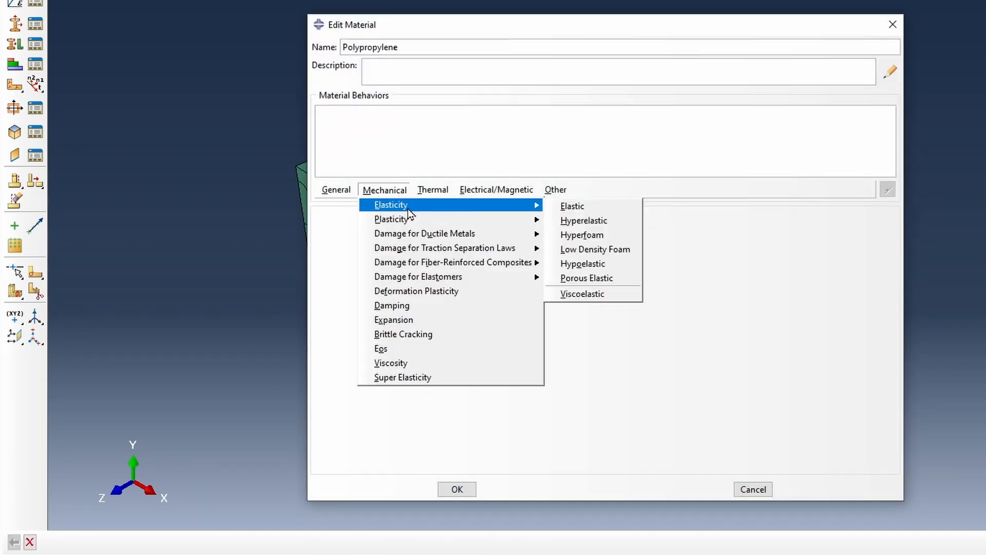
{"action": "left_click", "coordinate": [572, 206]}
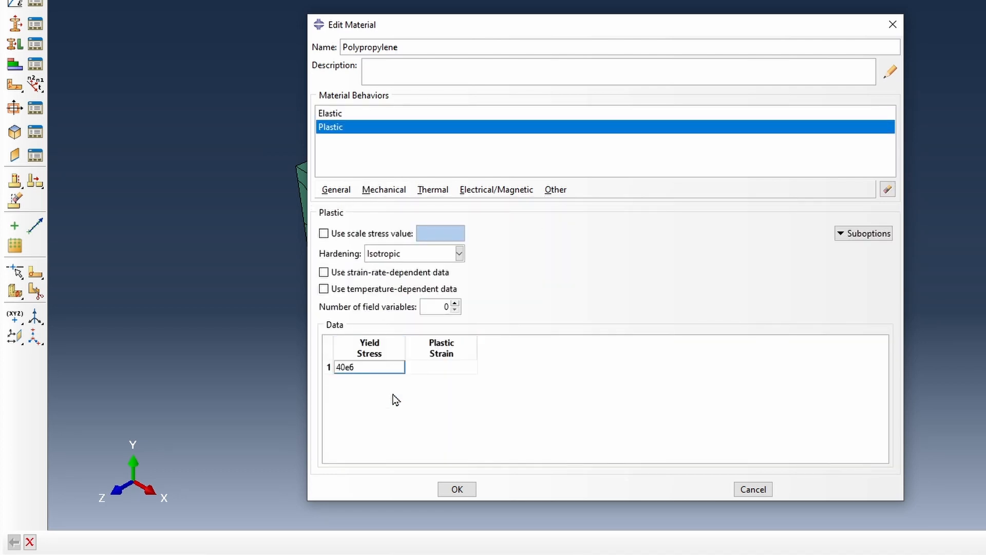
- Enter Polypropylene's plastic yield stress/strain data: 40e6/0, 38e6/0.05, 36e6/0.10, 32e6/0.50, 32.5e6/0.75, 35e6/0.90, 37e6/1.05, 45e6/1.25
{"action": "key", "text": "Tab"}
{"action": "key", "text": "Tab"}
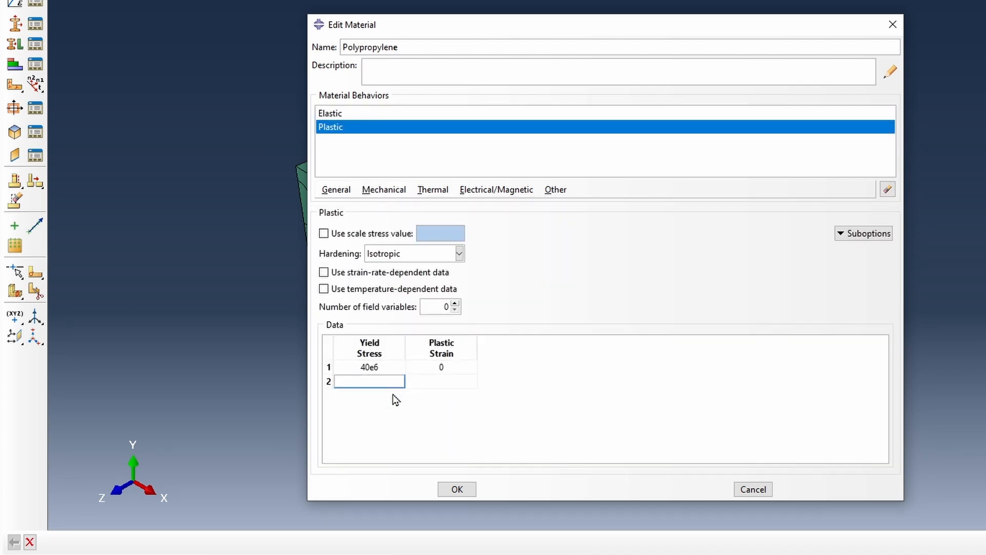
{"action": "key", "text": "Tab"}
{"action": "type", "text": "0"}
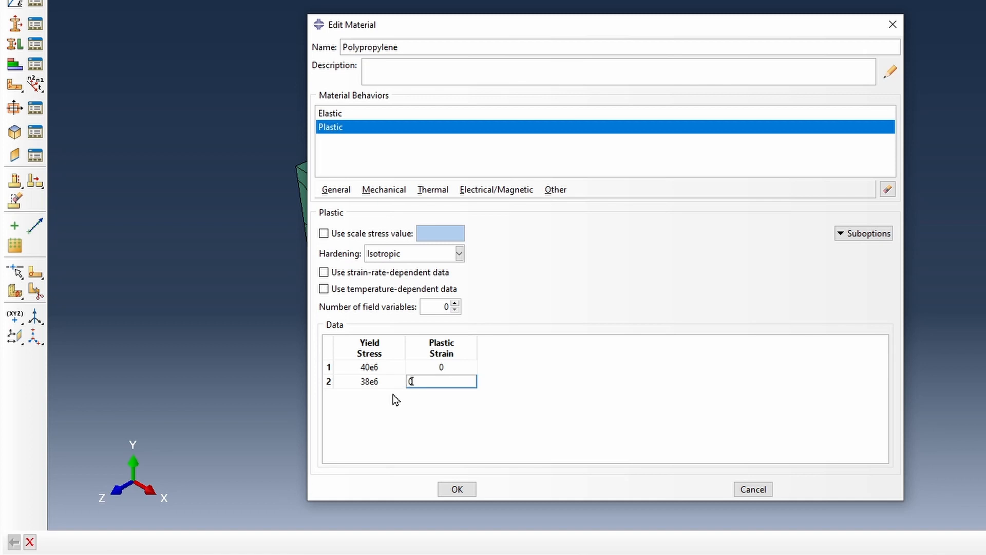
{"action": "type", "text": ".05"}
{"action": "key", "text": "Tab"}
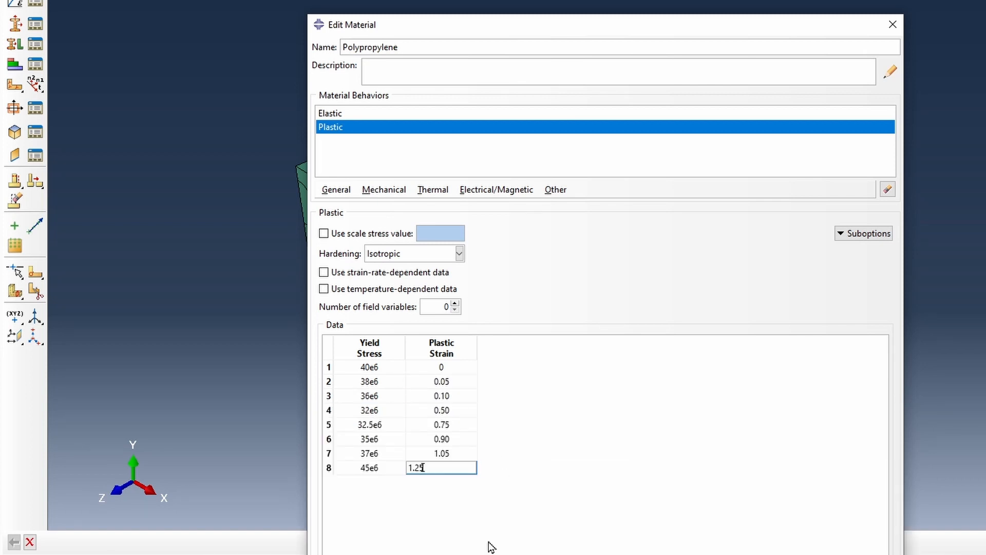
{"action": "key", "text": "Return"}
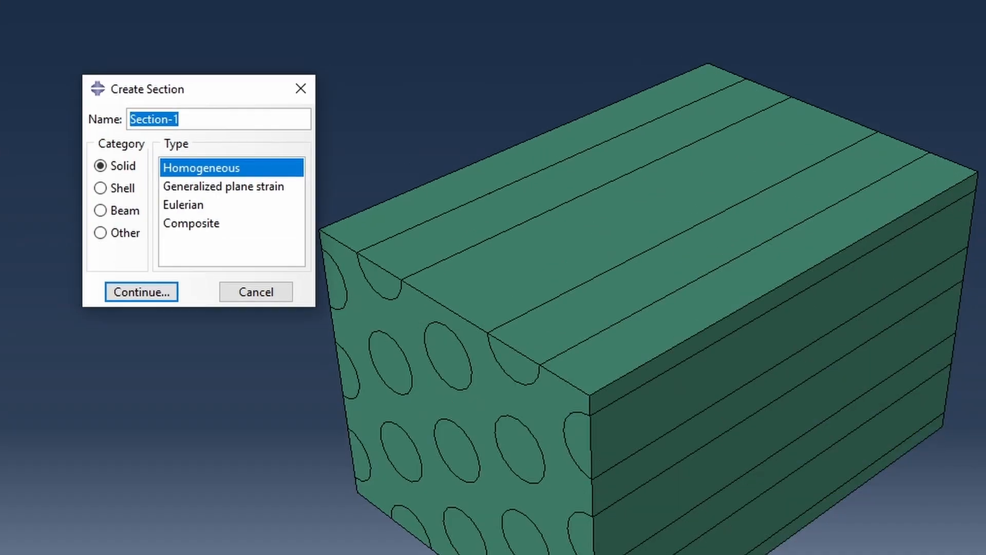
- Create a solid homogeneous section named PPSection that uses the Polypropylene material
{"action": "type", "text": "PPSection"}
{"action": "key", "text": "Return"}
{"action": "left_click", "coordinate": [211, 153]}
{"action": "left_click", "coordinate": [214, 193]}
{"action": "left_click", "coordinate": [199, 208]}
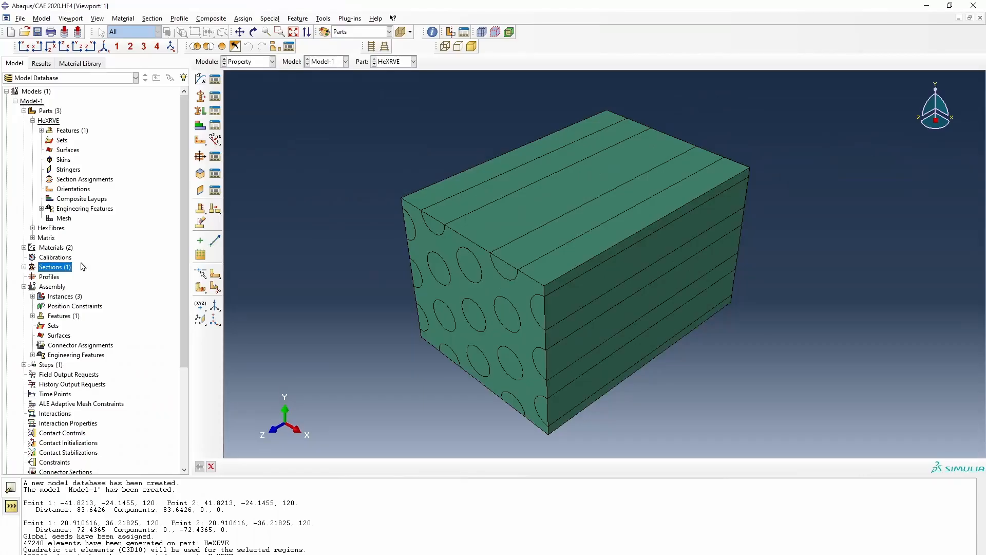
- Create a solid homogeneous section named EGlassSection that uses the EGlass material
{"action": "double_click", "coordinate": [51, 274]}
{"action": "type", "text": "E"}
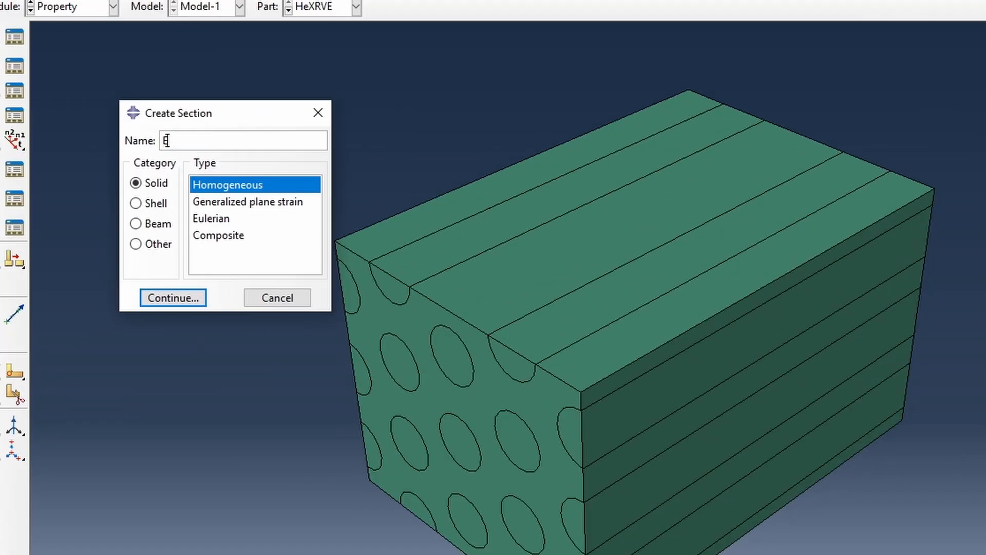
{"action": "type", "text": "GlassSection"}
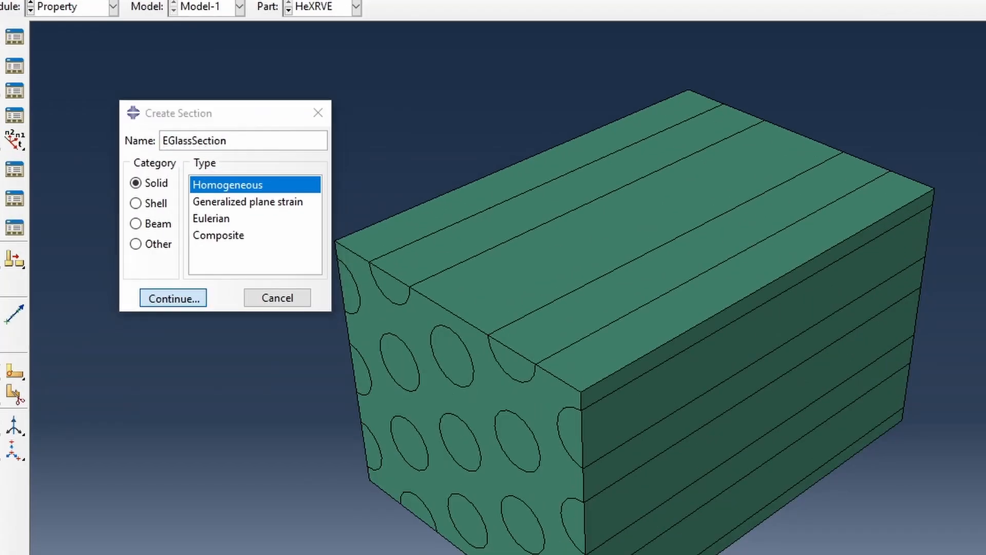
{"action": "left_click", "coordinate": [173, 298]}
{"action": "left_click", "coordinate": [212, 168]}
{"action": "left_click", "coordinate": [231, 187]}
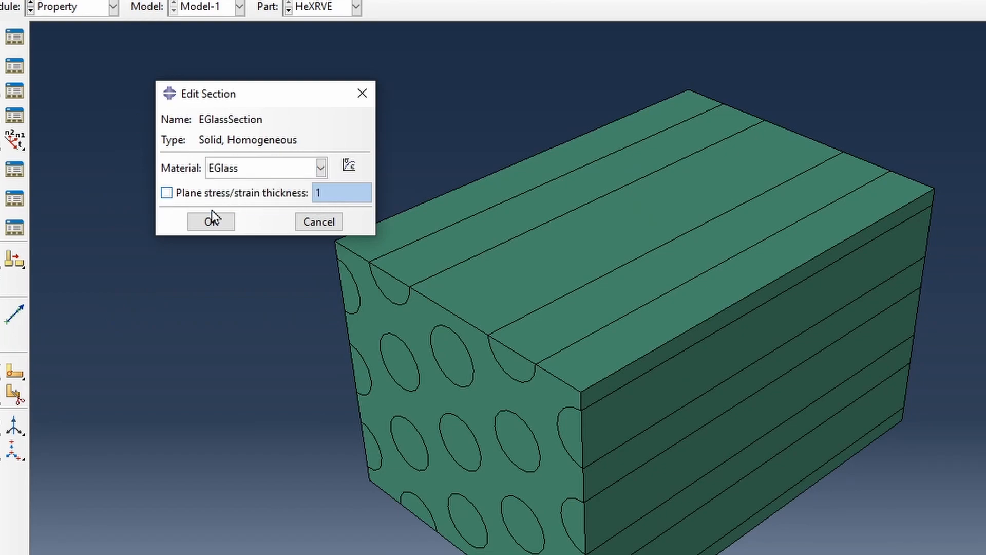
{"action": "left_click", "coordinate": [211, 222]}
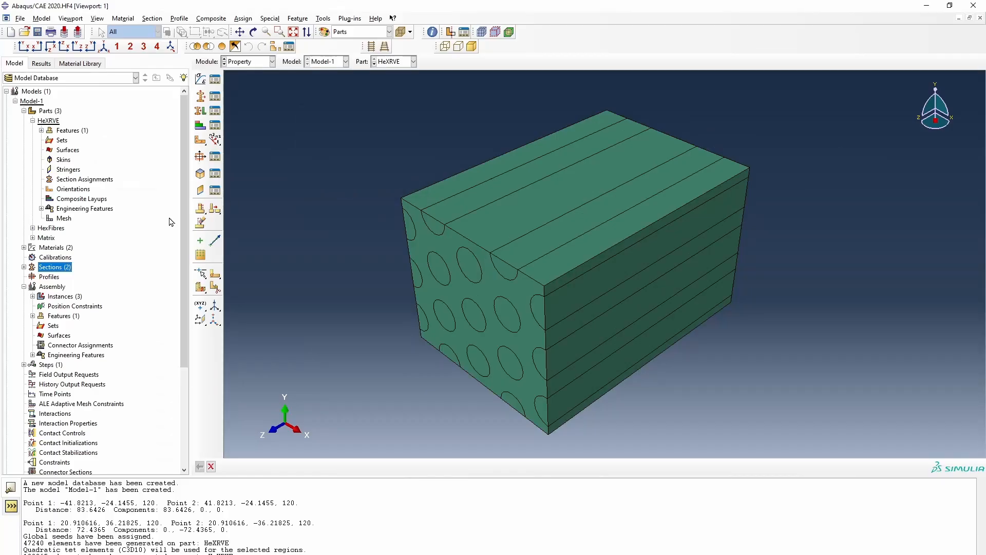
- Assign PPSection to the matrix region of HeXRVE without creating a set
{"action": "double_click", "coordinate": [85, 179]}
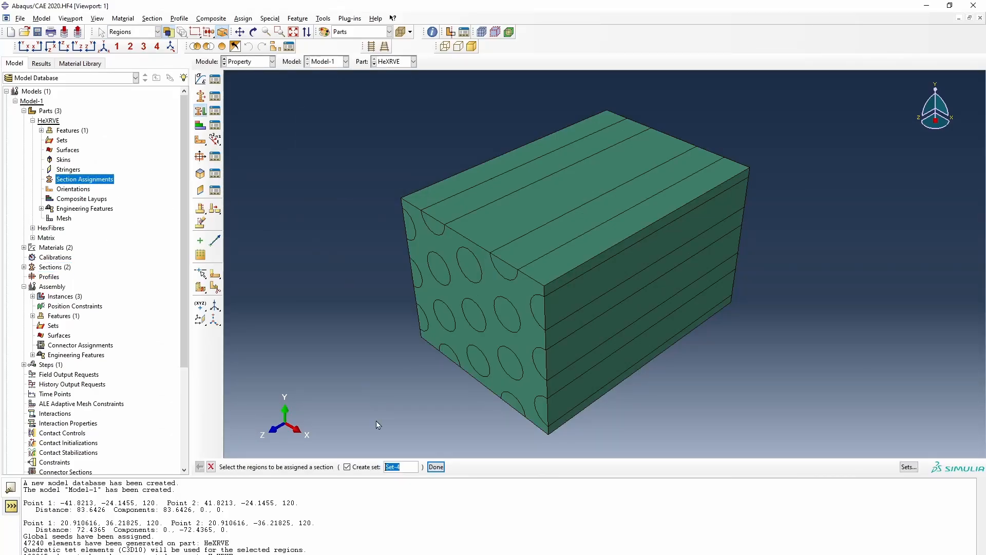
{"action": "left_click", "coordinate": [347, 466]}
{"action": "left_click", "coordinate": [440, 247]}
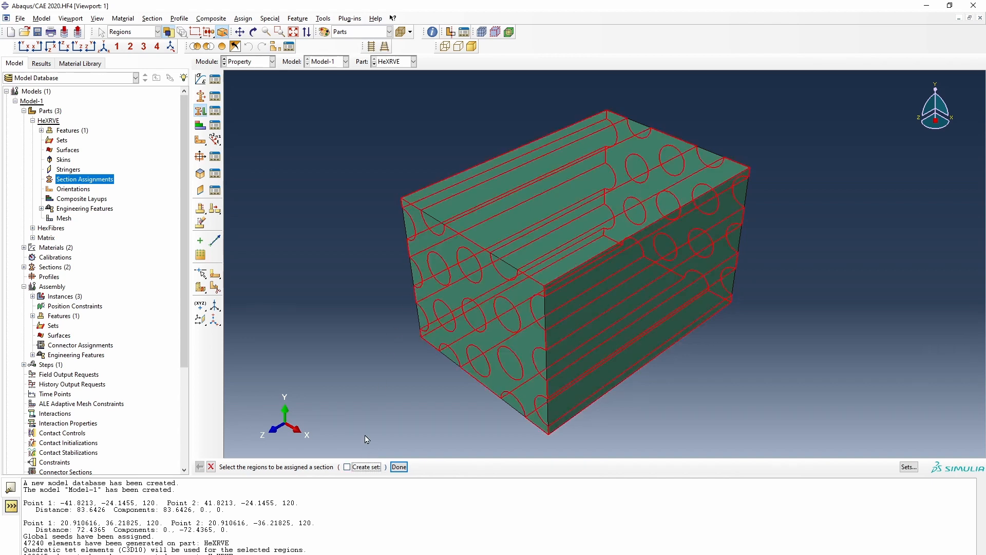
{"action": "left_click", "coordinate": [408, 467]}
{"action": "left_click", "coordinate": [362, 186]}
{"action": "left_click", "coordinate": [365, 207]}
{"action": "left_click", "coordinate": [333, 253]}
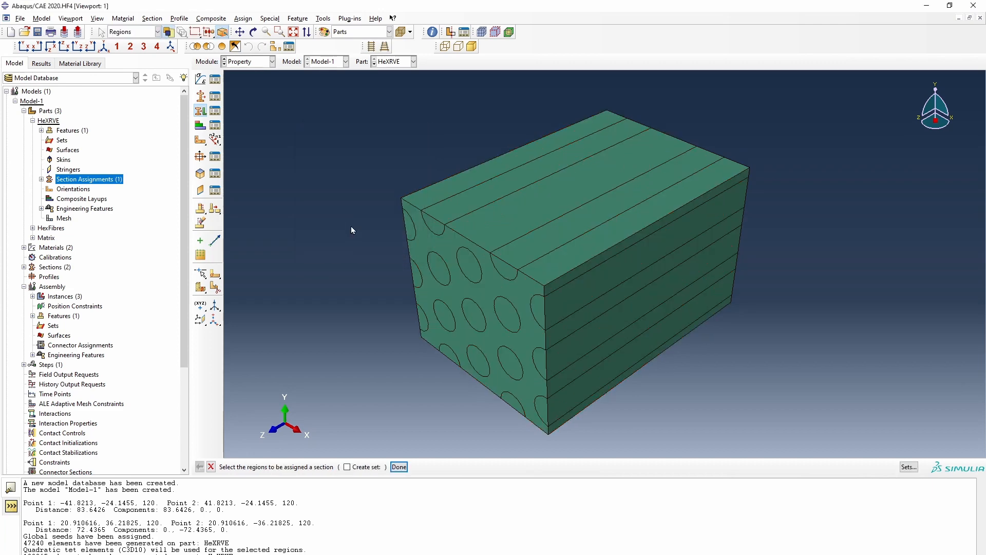
- Select all fibre regions of HeXRVE, excluding the matrix, and assign EGlassSection to them
{"action": "left_click_drag", "start_coordinate": [359, 167], "coordinate": [630, 425]}
{"action": "left_click", "coordinate": [415, 244], "text": "ctrl"}
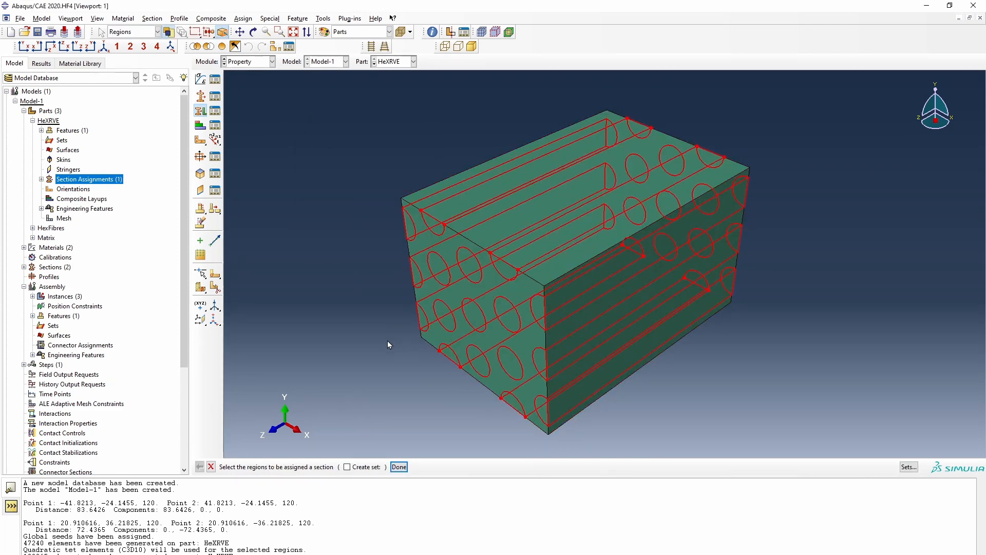
{"action": "left_click", "coordinate": [399, 467]}
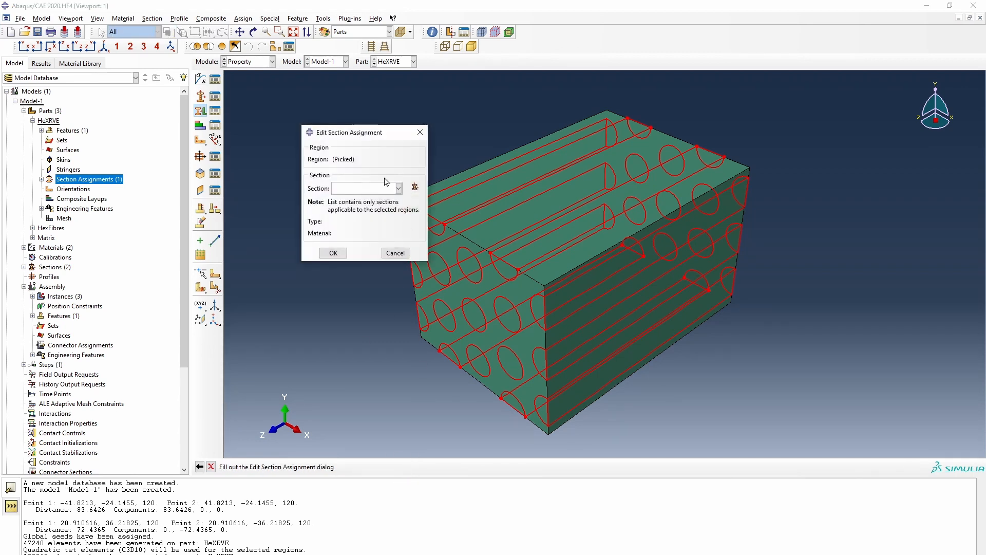
{"action": "left_click", "coordinate": [362, 190]}
{"action": "left_click", "coordinate": [356, 208]}
{"action": "left_click", "coordinate": [333, 252]}
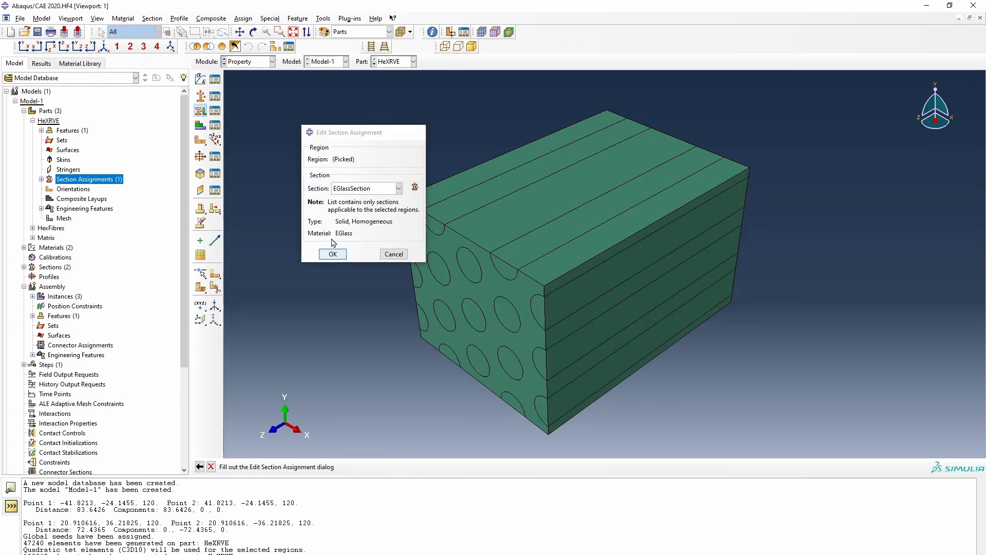
- Colour-code the HeXRVE part by material and display its mesh
{"action": "left_click", "coordinate": [362, 31]}
{"action": "left_click", "coordinate": [354, 63]}
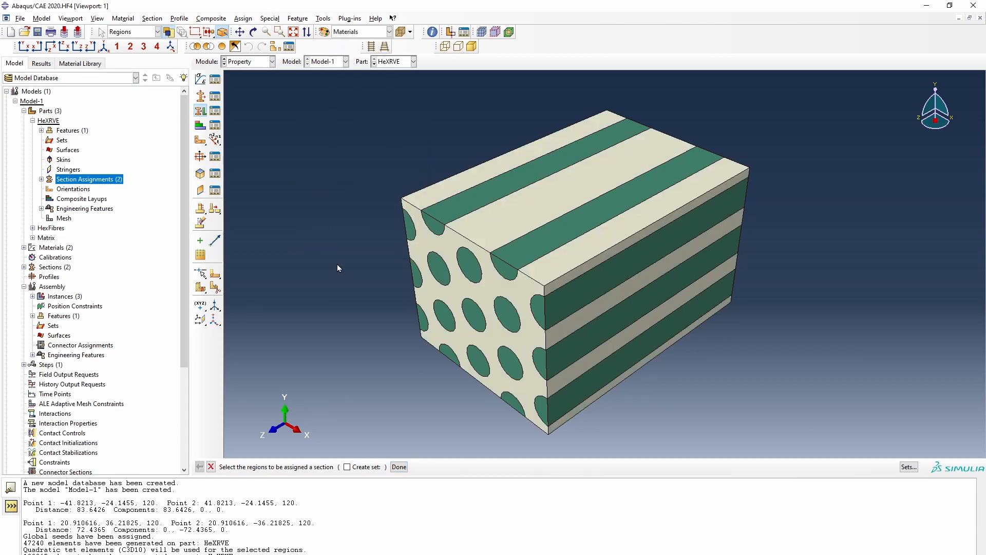
{"action": "left_click", "coordinate": [481, 32]}
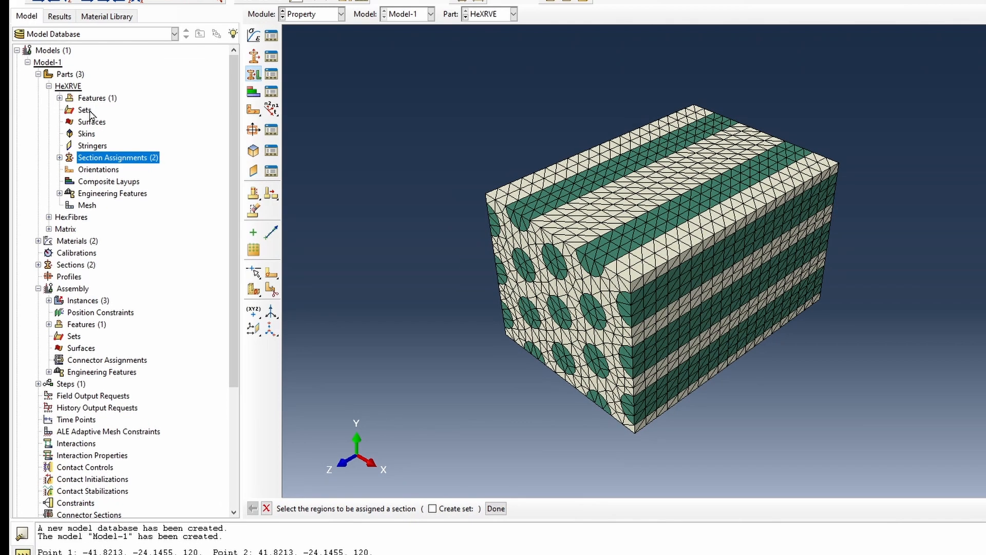
- Create a geometry set named XFront on HeXRVE containing all fibre and matrix faces on the positive X side
{"action": "double_click", "coordinate": [62, 141]}
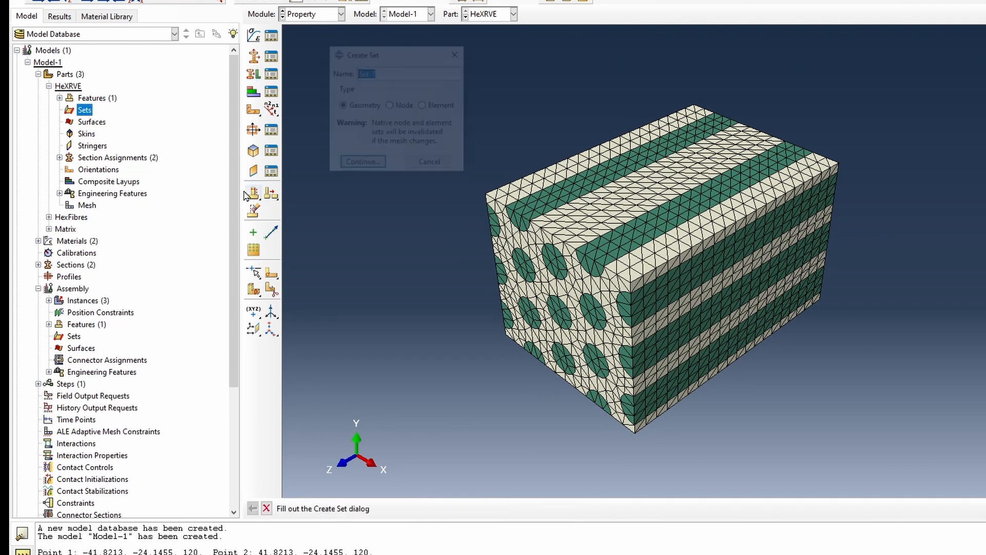
{"action": "type", "text": "XFi"}
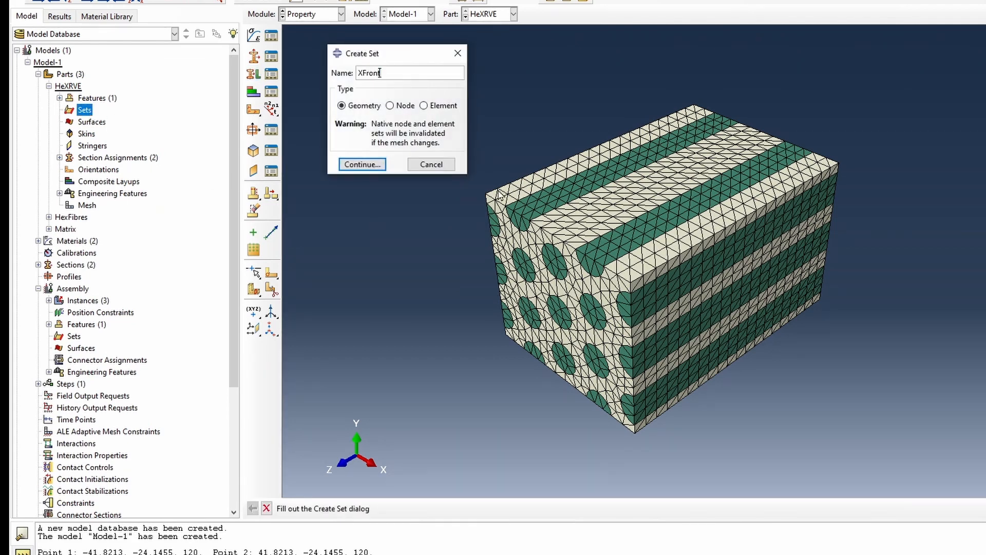
{"action": "left_click", "coordinate": [362, 164]}
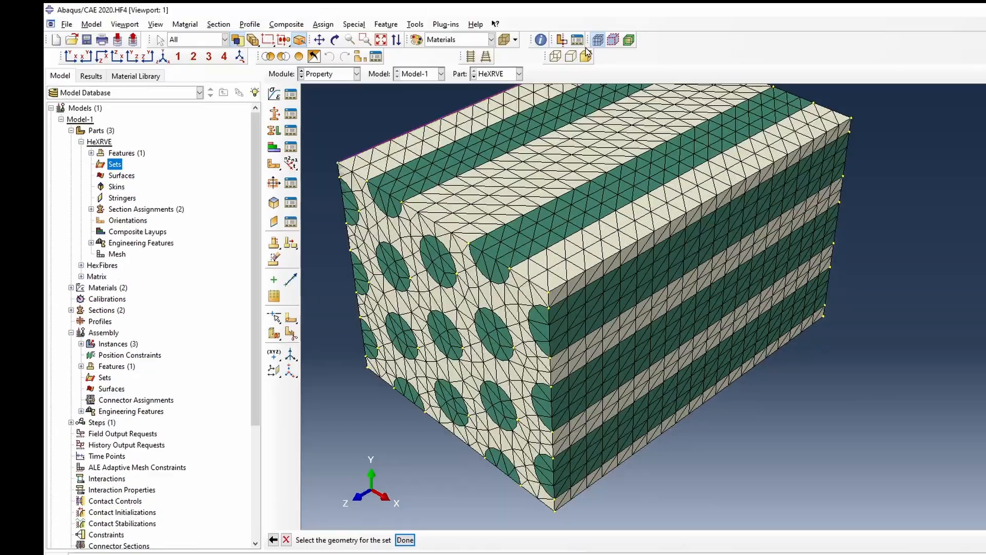
{"action": "left_click", "coordinate": [586, 55]}
{"action": "left_click", "coordinate": [598, 273]}
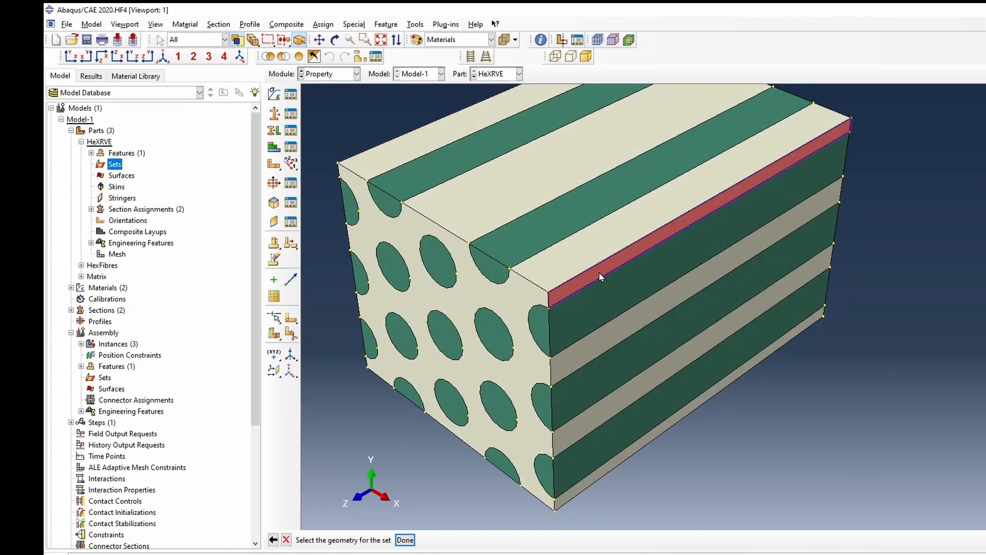
{"action": "left_click", "coordinate": [607, 301], "text": "shift"}
{"action": "left_click", "coordinate": [619, 329], "text": "shift"}
{"action": "left_click", "coordinate": [624, 365], "text": "shift"}
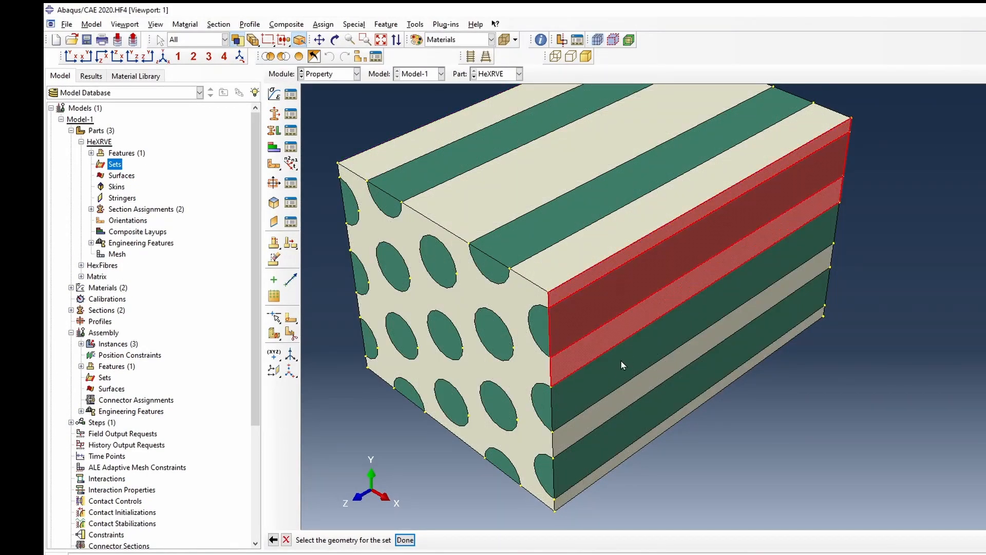
{"action": "left_click", "coordinate": [630, 414], "text": "shift"}
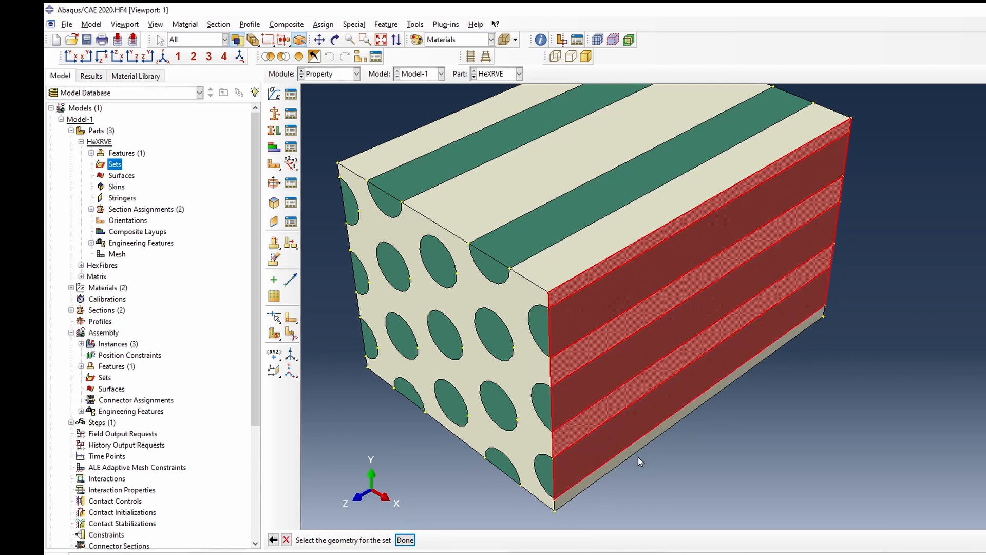
{"action": "left_click", "coordinate": [637, 453], "text": "shift"}
{"action": "left_click", "coordinate": [405, 539]}
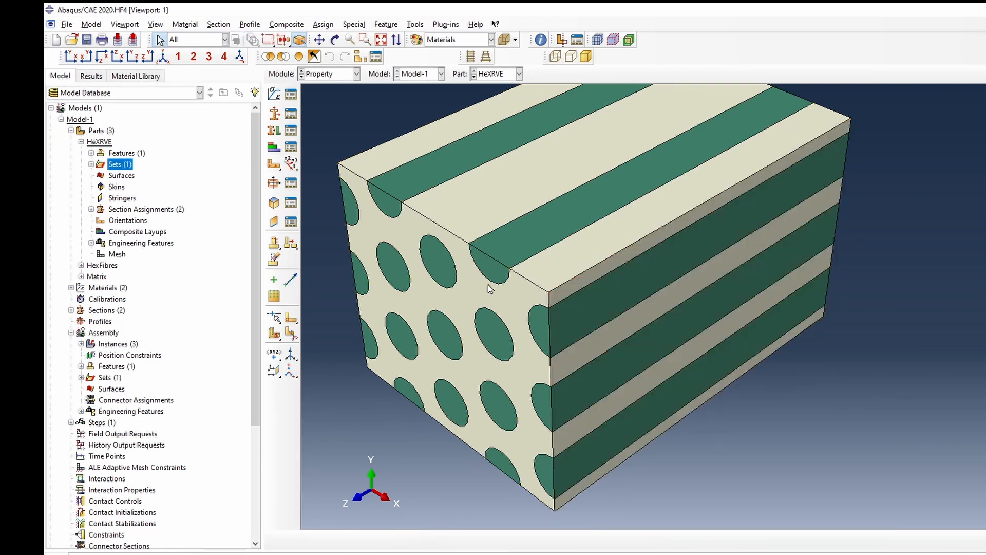
- Create a geometry set named YTop containing all fibre and matrix faces on the top of the block
{"action": "double_click", "coordinate": [119, 165]}
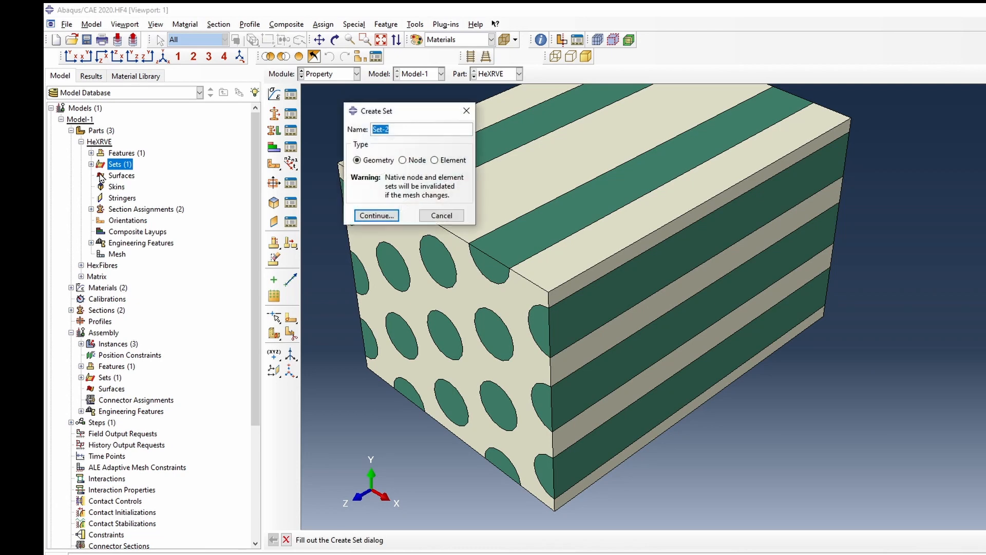
{"action": "type", "text": "YTop"}
{"action": "key", "text": "Return"}
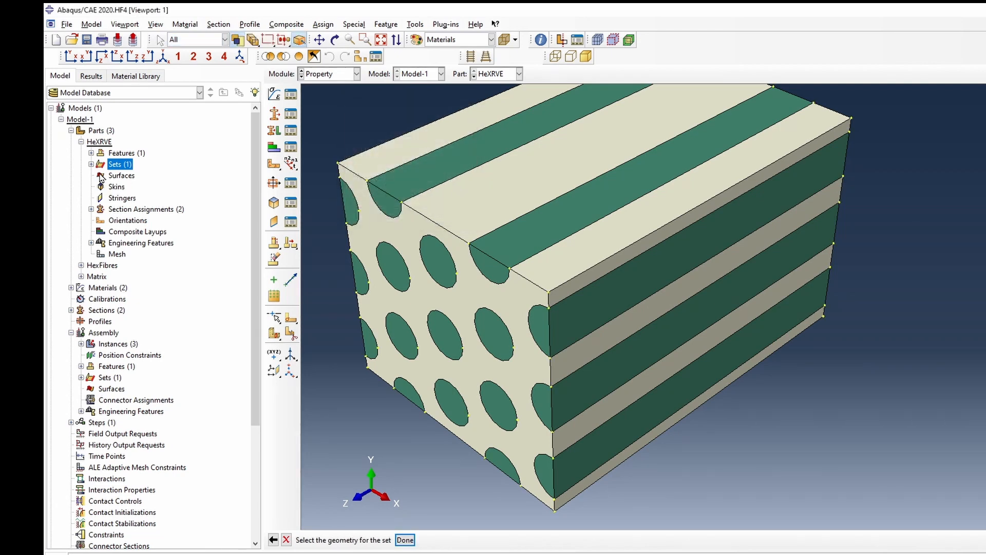
{"action": "left_click", "coordinate": [445, 138]}
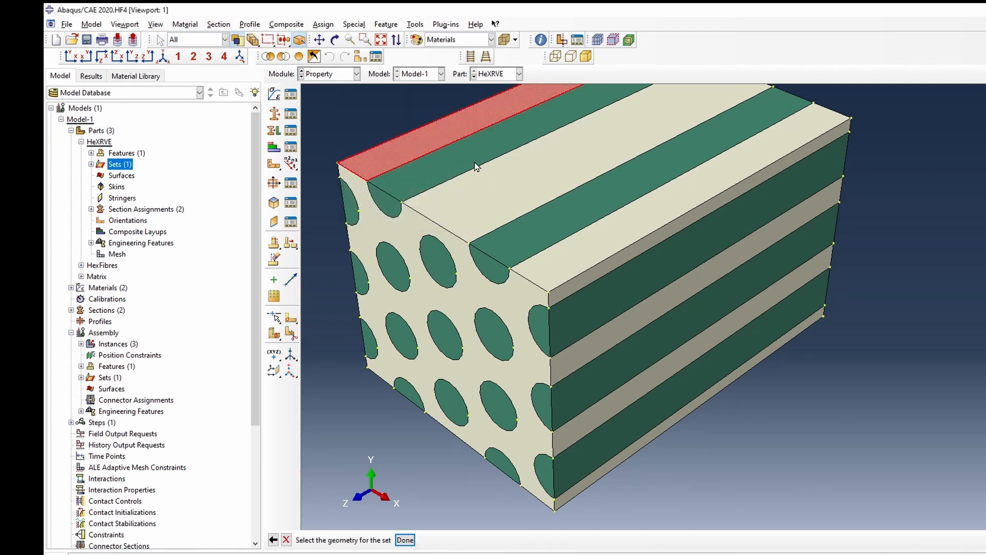
{"action": "left_click", "coordinate": [474, 163], "text": "shift"}
{"action": "left_click", "coordinate": [491, 177], "text": "shift"}
{"action": "left_click", "coordinate": [553, 220], "text": "shift"}
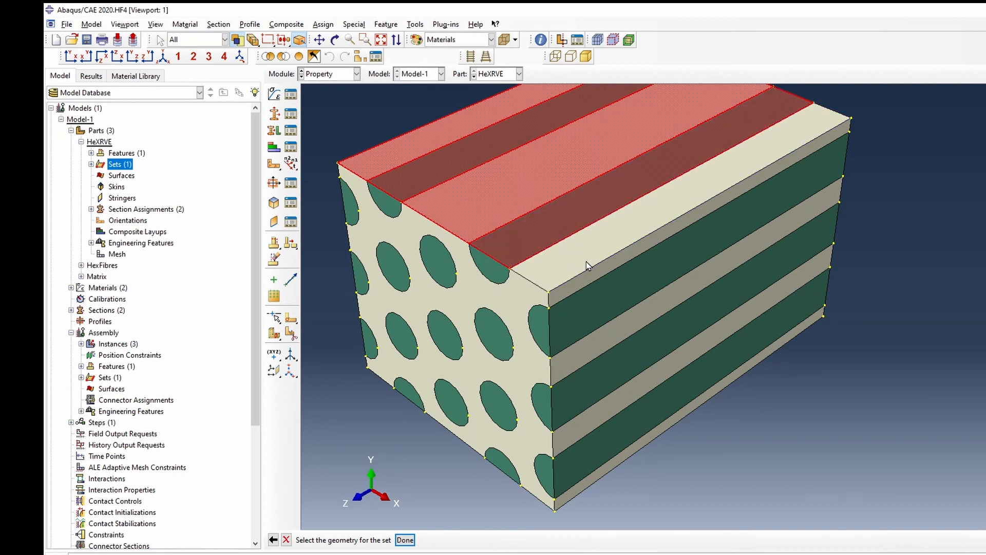
{"action": "left_click", "coordinate": [587, 261], "text": "shift"}
{"action": "left_click", "coordinate": [405, 539]}
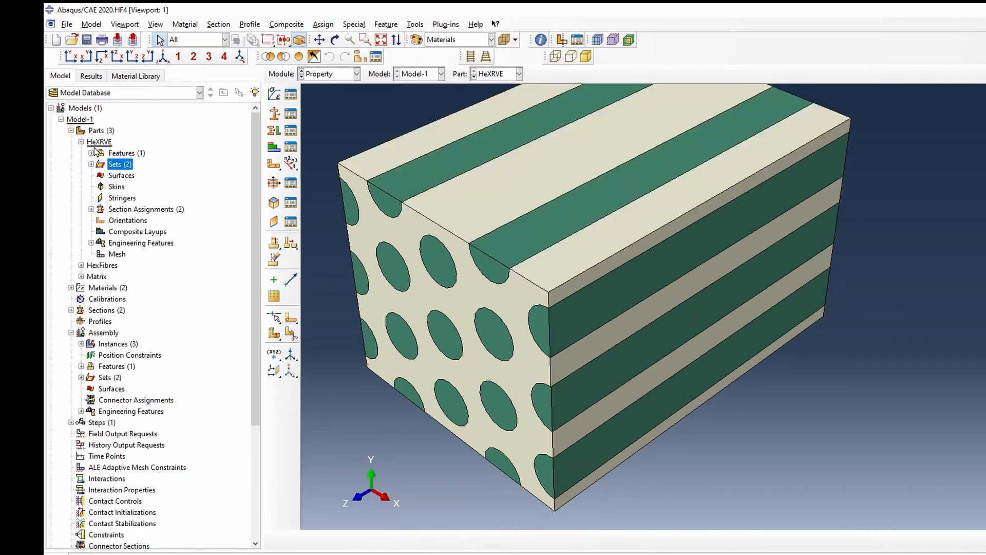
- Create a geometry set named ZFRont containing the matrix face and every fibre end face on the positive Z side
{"action": "double_click", "coordinate": [114, 164]}
{"action": "type", "text": "X"}
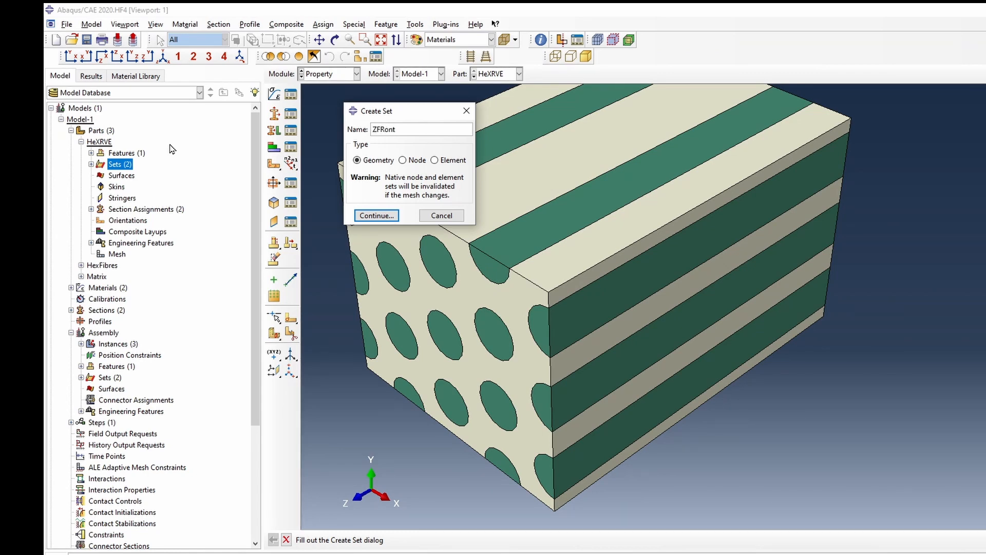
{"action": "key", "text": "Return"}
{"action": "left_click", "coordinate": [349, 201], "text": "shift"}
{"action": "left_click", "coordinate": [360, 272], "text": "shift"}
{"action": "left_click", "coordinate": [369, 337], "text": "shift"}
{"action": "left_click", "coordinate": [408, 393], "text": "shift"}
{"action": "left_click", "coordinate": [503, 465], "text": "shift"}
{"action": "left_click", "coordinate": [544, 474], "text": "shift"}
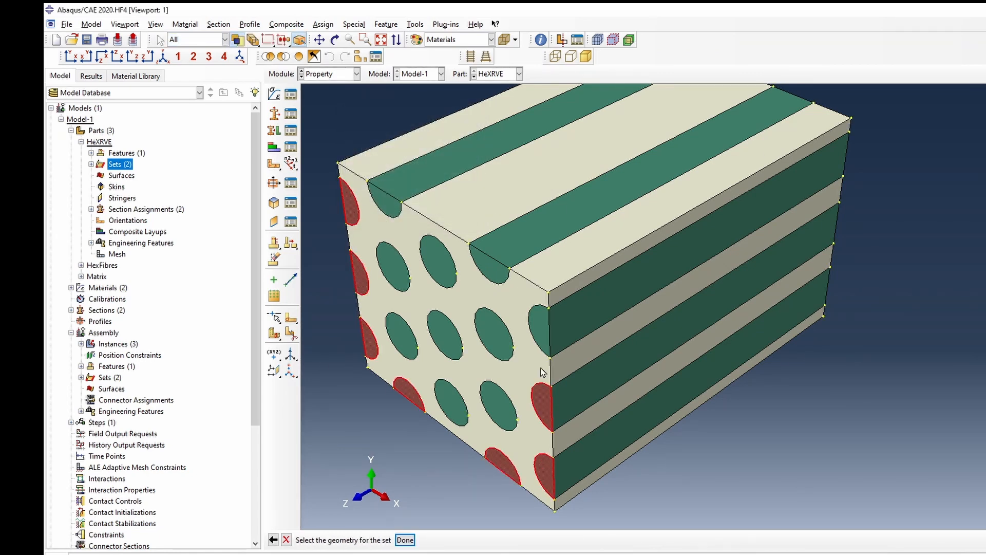
{"action": "left_click", "coordinate": [543, 410], "text": "shift"}
{"action": "left_click", "coordinate": [539, 332], "text": "shift"}
{"action": "left_click", "coordinate": [488, 264], "text": "shift"}
{"action": "left_click", "coordinate": [451, 259], "text": "shift"}
{"action": "left_click", "coordinate": [394, 267], "text": "shift"}
{"action": "left_click", "coordinate": [493, 334], "text": "shift"}
{"action": "left_click", "coordinate": [447, 403], "text": "shift"}
{"action": "left_click", "coordinate": [462, 366], "text": "shift"}
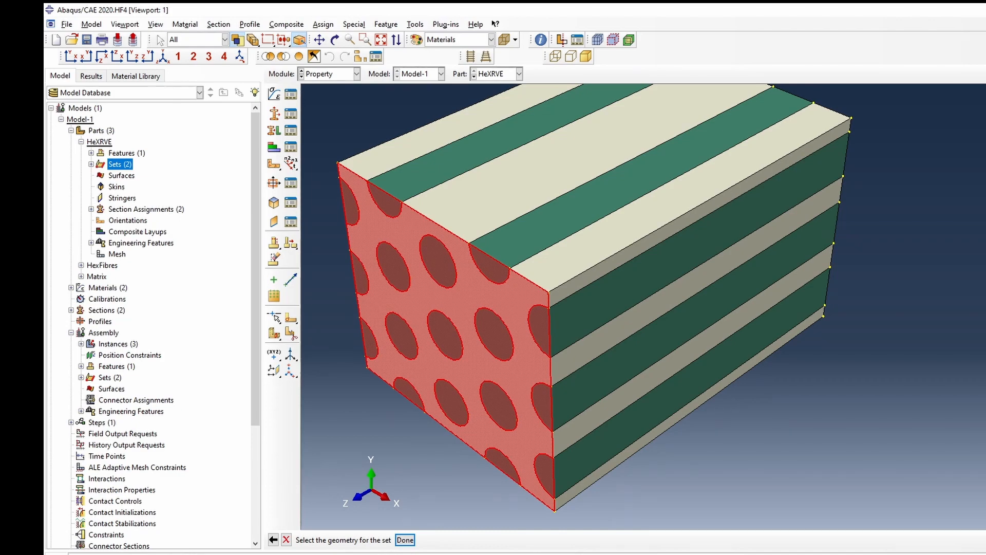
{"action": "left_click", "coordinate": [405, 540]}
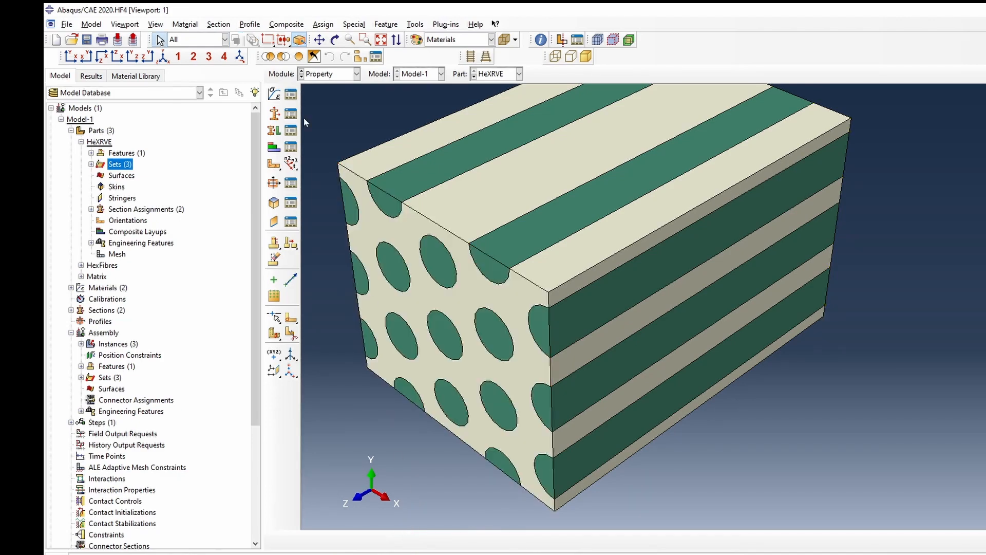
- Create a geometry set named YBase containing all faces on the underside of the block
{"action": "left_click", "coordinate": [334, 40]}
{"action": "left_click_drag", "start_coordinate": [434, 312], "coordinate": [770, 154]}
{"action": "double_click", "coordinate": [120, 164]}
{"action": "left_click", "coordinate": [374, 214]}
{"action": "left_click", "coordinate": [719, 406]}
{"action": "left_click", "coordinate": [406, 540]}
- Create a geometry set named XBack containing all faces on the negative X side of the block
{"action": "double_click", "coordinate": [119, 164]}
{"action": "left_click", "coordinate": [374, 213]}
{"action": "left_click", "coordinate": [744, 206]}
{"action": "left_click", "coordinate": [405, 540]}
- Create a geometry set named ZBAck containing the matrix face and every fibre end face on the negative Z side
{"action": "double_click", "coordinate": [119, 164]}
{"action": "left_click", "coordinate": [377, 214]}
{"action": "left_click", "coordinate": [660, 358]}
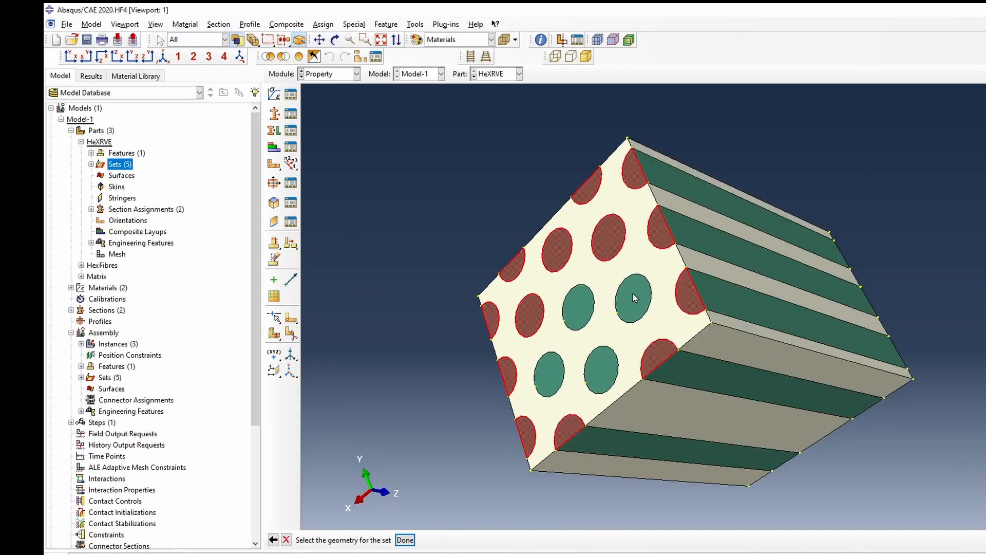
{"action": "left_click", "coordinate": [406, 540]}
- Check the faces highlighted for the XBack, XFront, YBase, ZFRont and ZBAck sets on HeXRVE in isometric view
{"action": "left_click", "coordinate": [162, 57]}
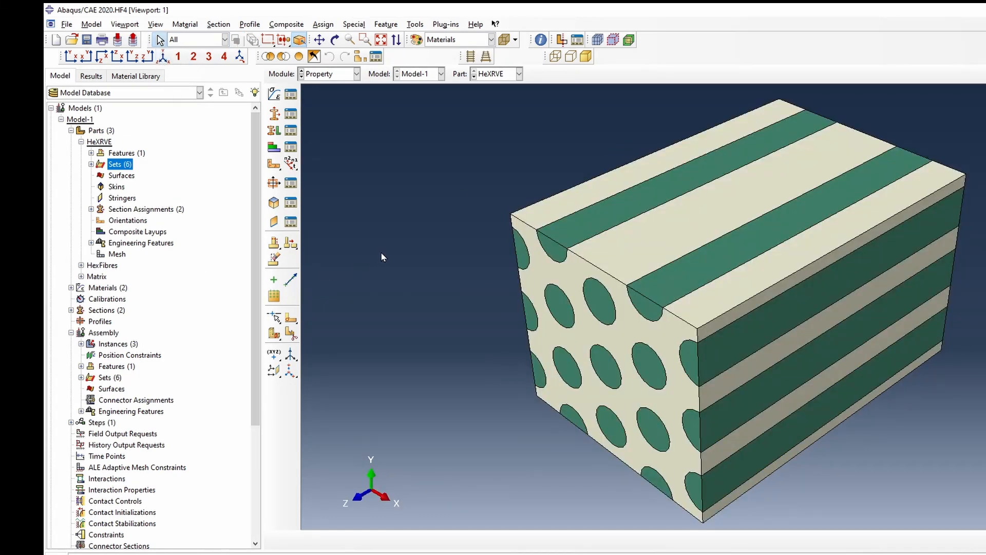
{"action": "scroll", "coordinate": [381, 257], "scroll_direction": "down", "scroll_amount": 1}
{"action": "left_click", "coordinate": [91, 164]}
{"action": "left_click", "coordinate": [116, 175]}
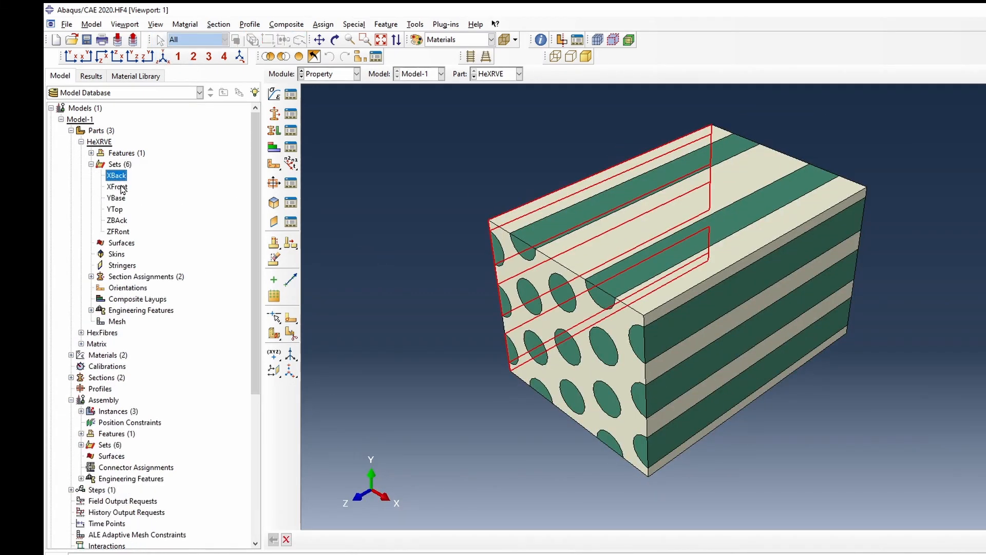
{"action": "left_click", "coordinate": [118, 187]}
{"action": "left_click", "coordinate": [117, 198]}
{"action": "left_click", "coordinate": [118, 232]}
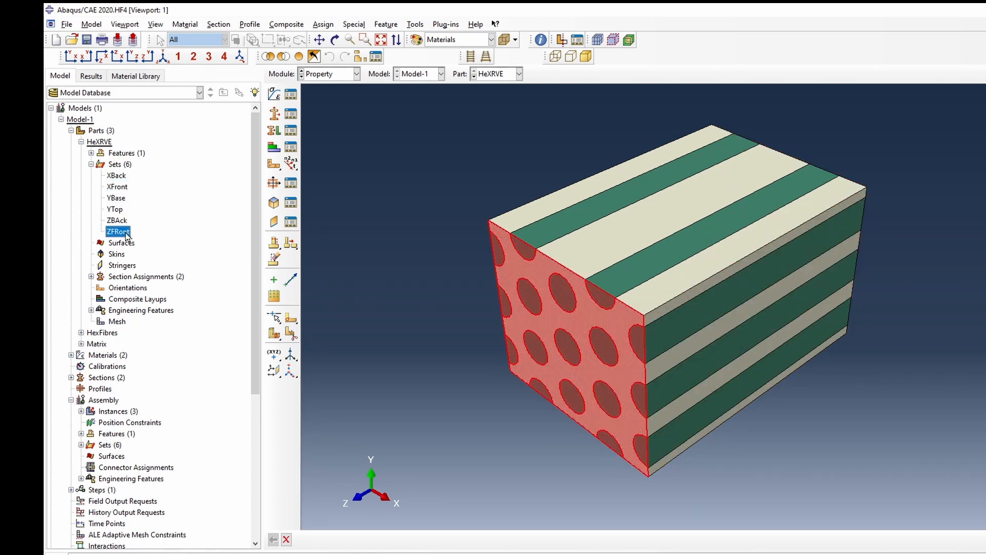
{"action": "left_click", "coordinate": [117, 221]}
{"action": "left_click", "coordinate": [228, 193]}
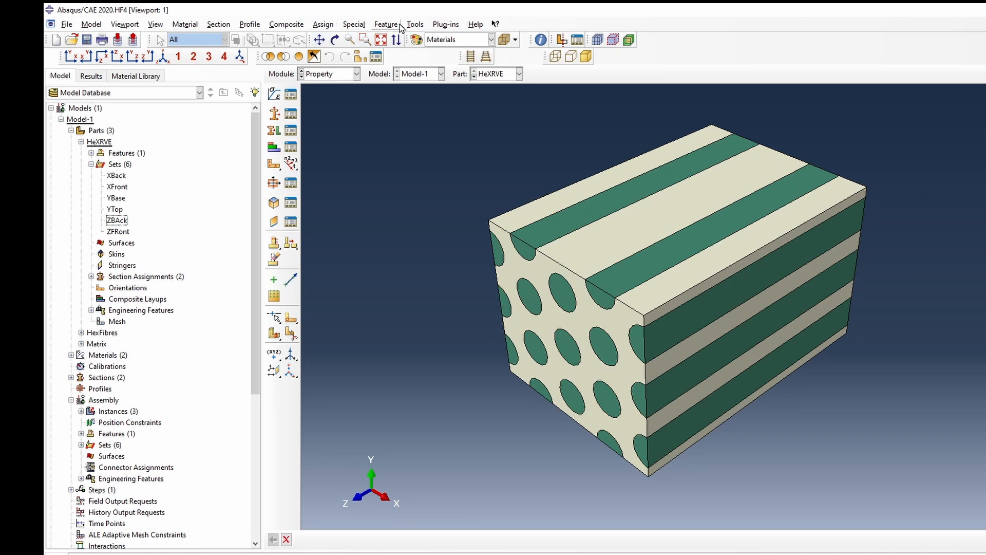
- Run a point/node query on HeXRVE and create a reference point at 51.8213,-36.218,120 beside the block's lower front corner
{"action": "left_click", "coordinate": [415, 25]}
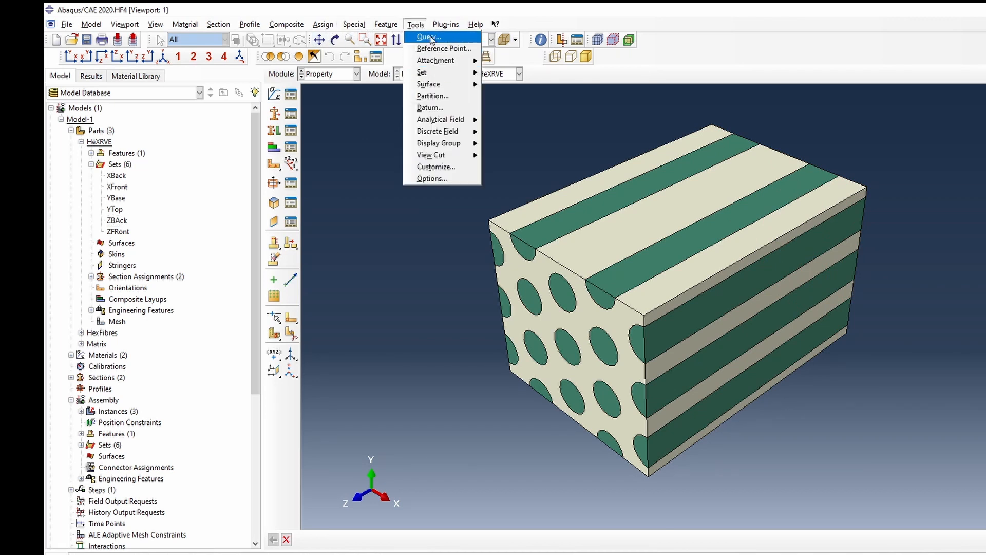
{"action": "left_click", "coordinate": [543, 42]}
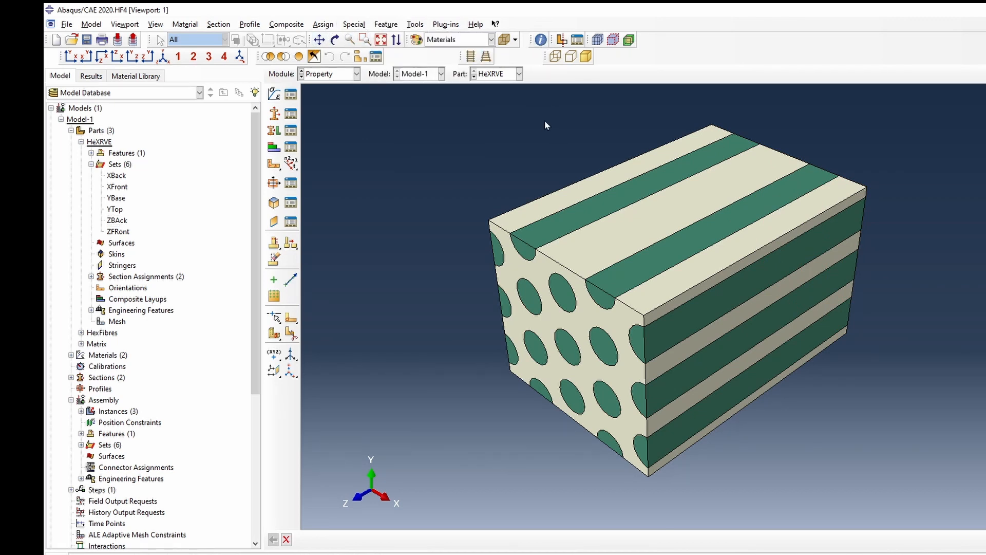
{"action": "left_click", "coordinate": [541, 41]}
{"action": "left_click", "coordinate": [134, 206]}
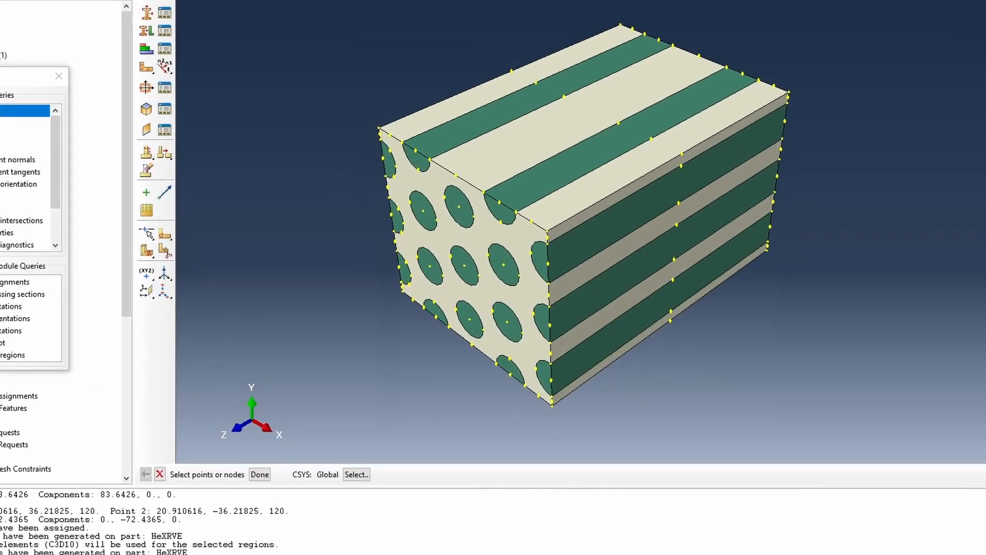
{"action": "left_click", "coordinate": [307, 0]}
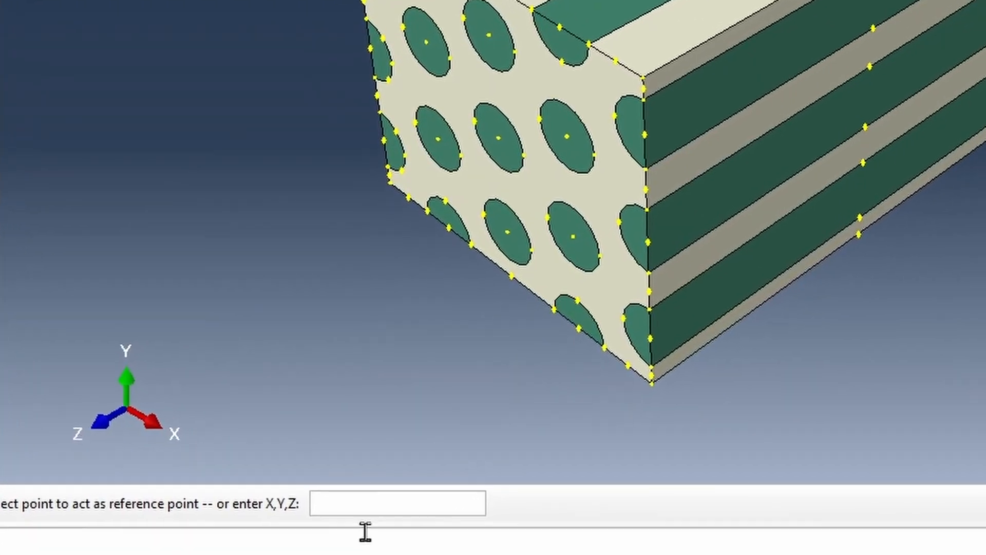
{"action": "type", "text": "41.8213,-36.218,120."}
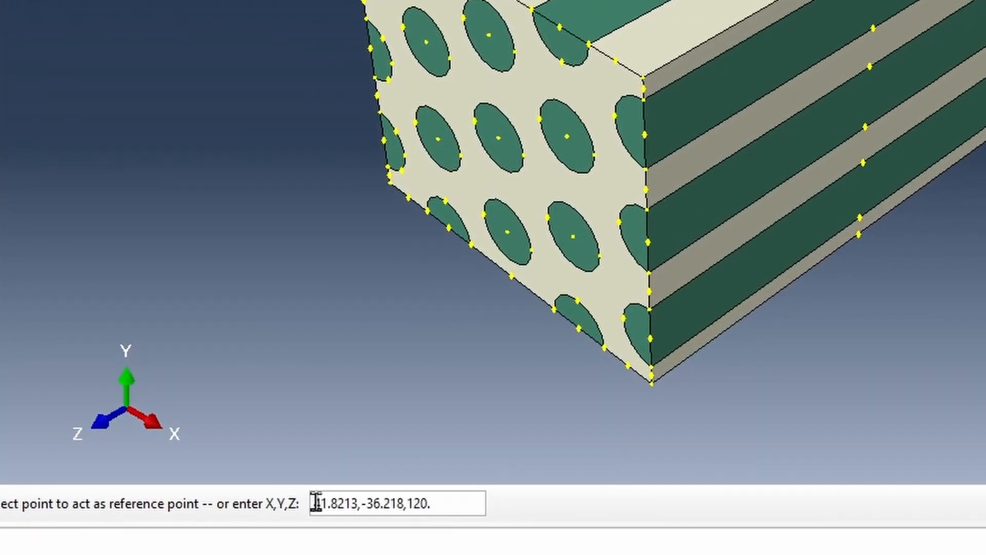
{"action": "left_click_drag", "start_coordinate": [319, 503], "coordinate": [303, 506]}
{"action": "type", "text": "5"}
{"action": "key", "text": "Return"}
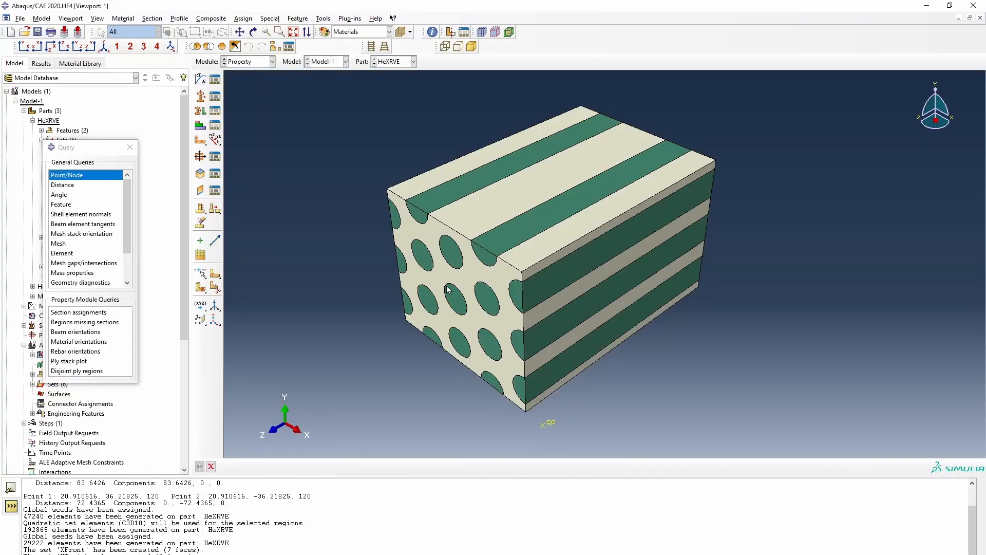
{"action": "left_click", "coordinate": [130, 147]}
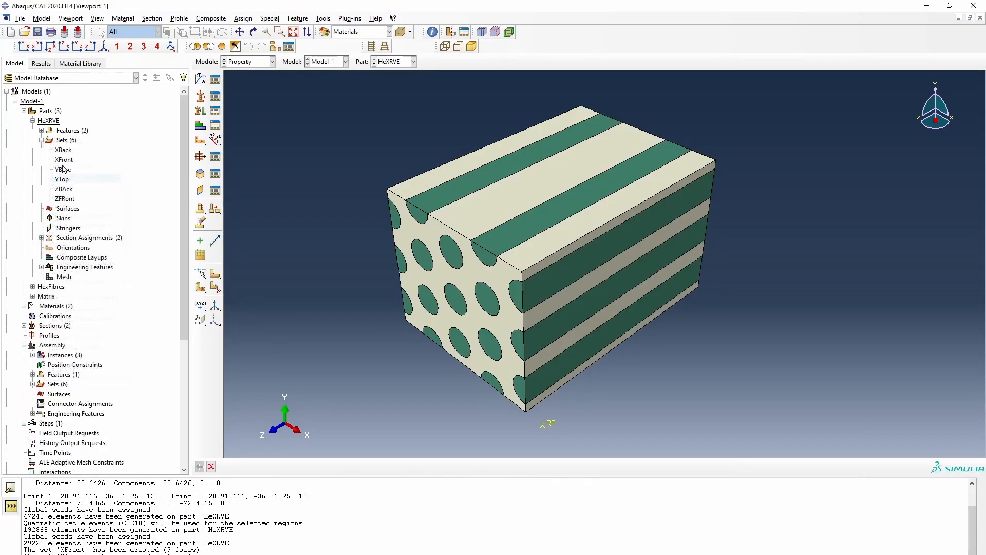
- Create a geometry set named RPSet for the reference point of HeXRVE
{"action": "left_click", "coordinate": [66, 141]}
{"action": "double_click", "coordinate": [85, 141]}
{"action": "type", "text": "RPSet"}
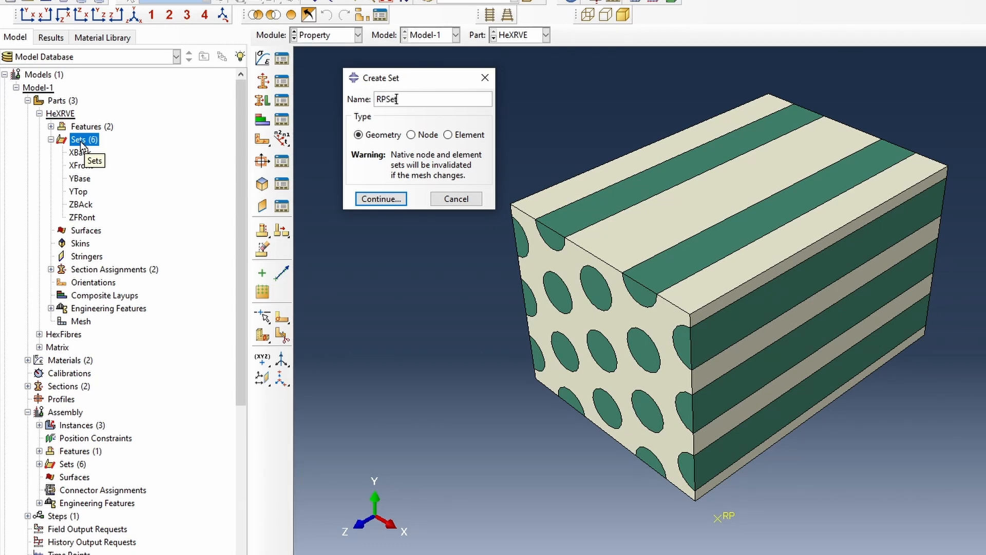
{"action": "key", "text": "Return"}
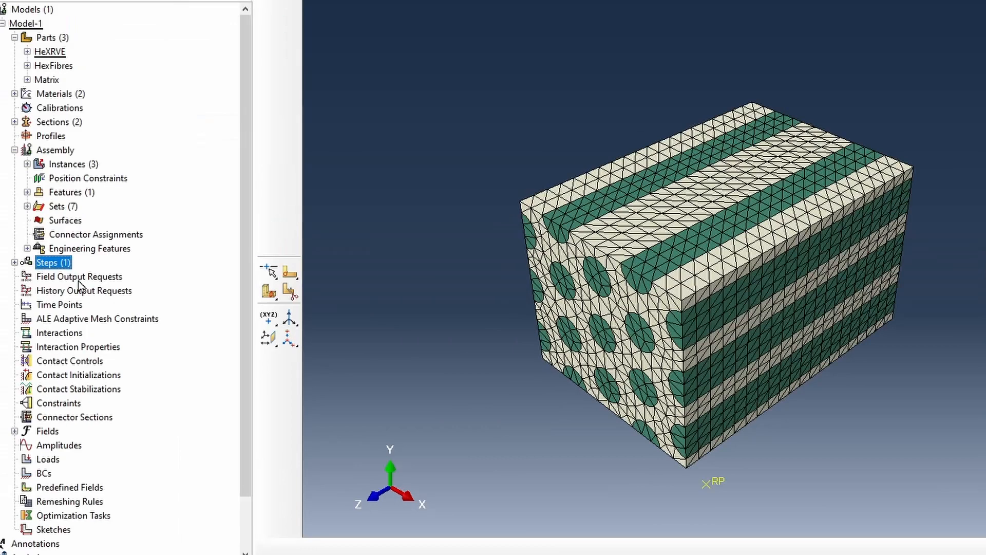
- Create a Static, General analysis step named loadingStep after the Initial step
{"action": "double_click", "coordinate": [62, 515]}
{"action": "type", "text": "loadingStep"}
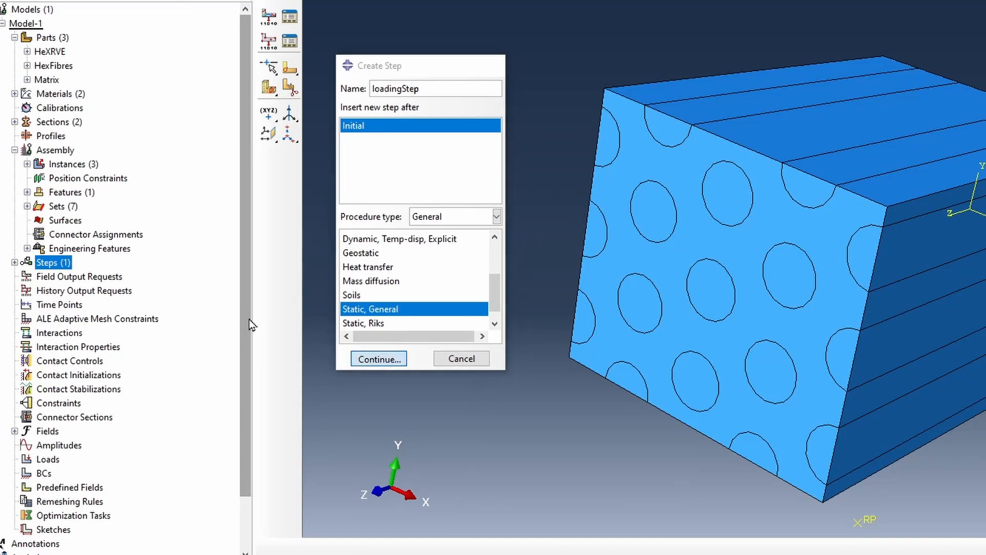
{"action": "key", "text": "Return"}
{"action": "left_click", "coordinate": [570, 428]}
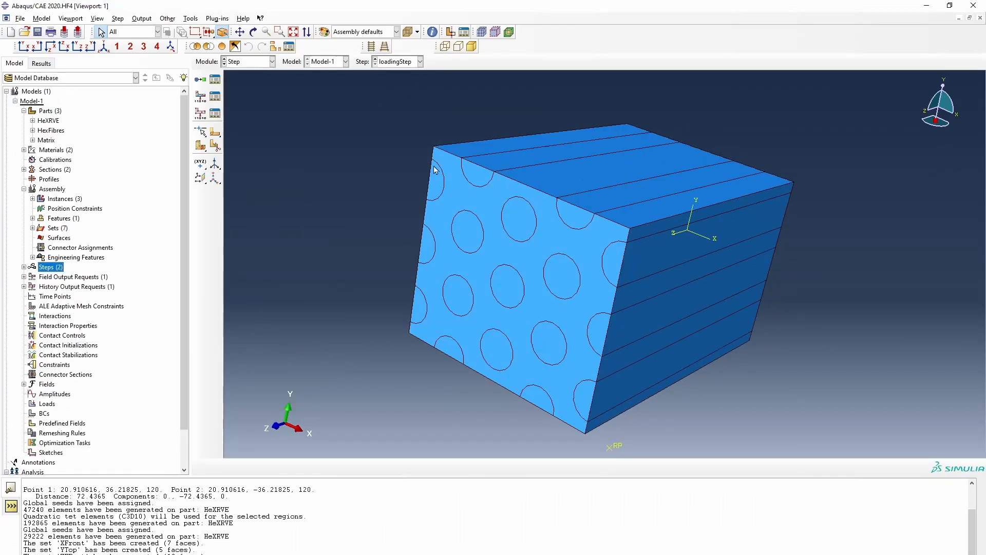
- Create a history output request named RPHO in loadingStep for set HeXRVE-1.RPSet with variables RF1, RF2, RF3, U1, U2 and U3
{"action": "left_click", "coordinate": [106, 48]}
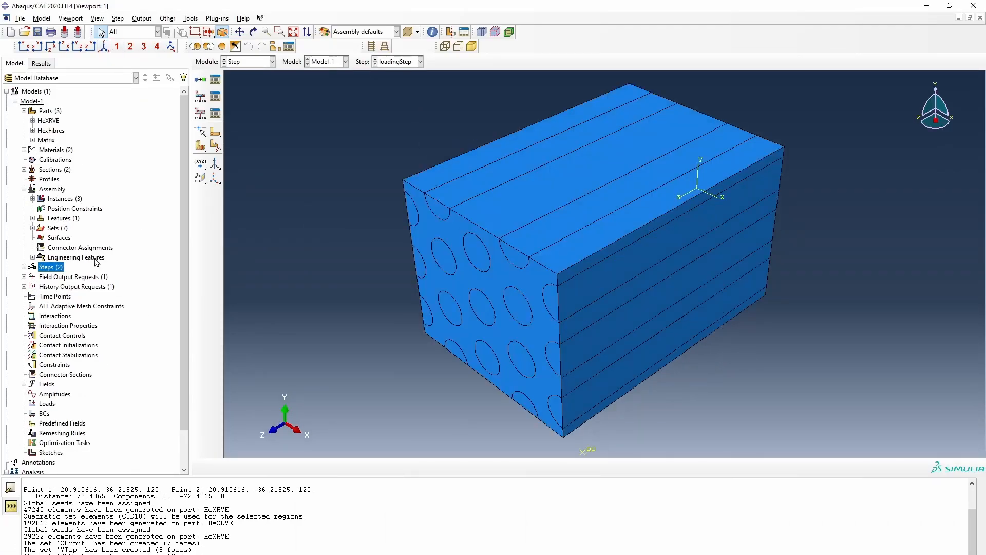
{"action": "double_click", "coordinate": [62, 289]}
{"action": "type", "text": "RPHO"}
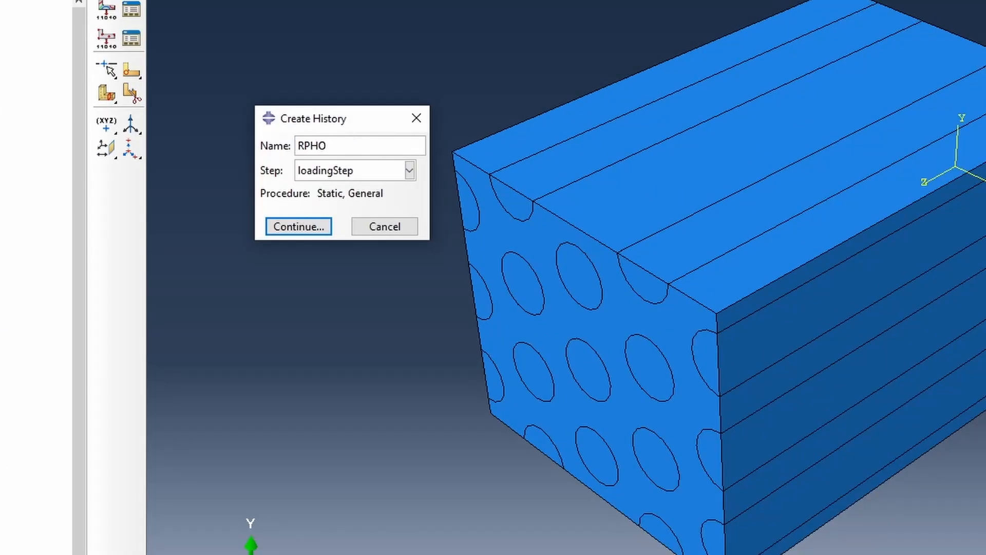
{"action": "key", "text": "Return"}
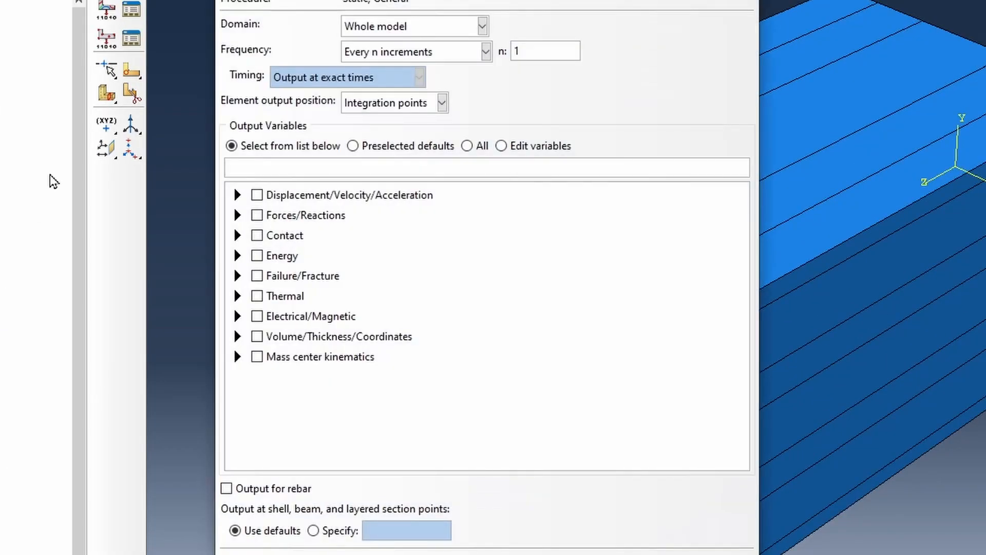
{"action": "left_click", "coordinate": [436, 31]}
{"action": "left_click", "coordinate": [405, 66]}
{"action": "left_click", "coordinate": [593, 35]}
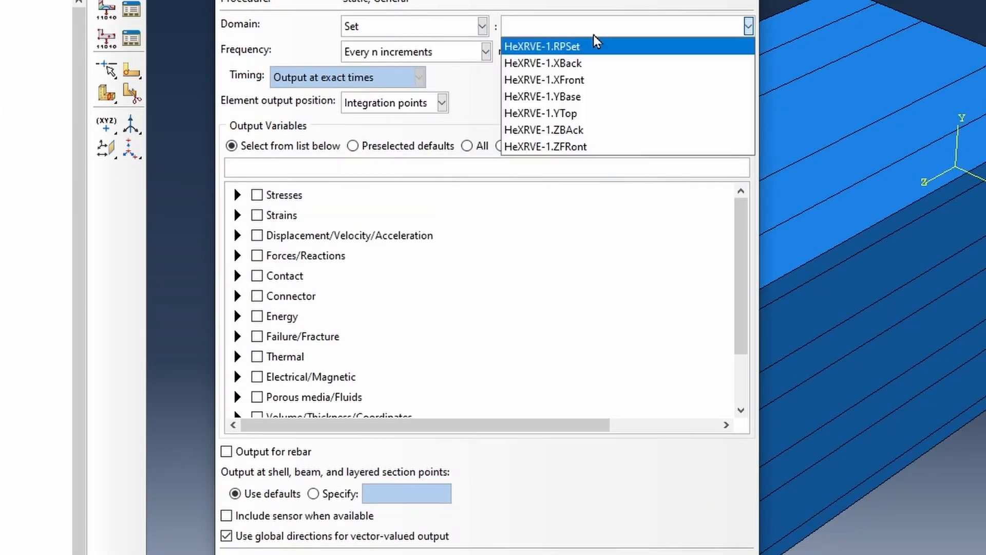
{"action": "left_click", "coordinate": [585, 45]}
{"action": "left_click", "coordinate": [355, 165]}
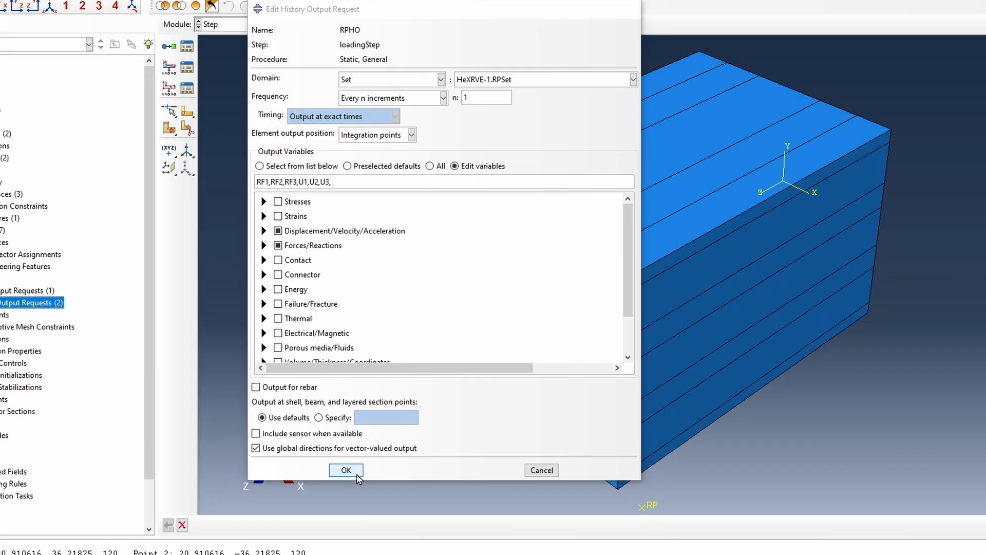
{"action": "left_click", "coordinate": [345, 469]}
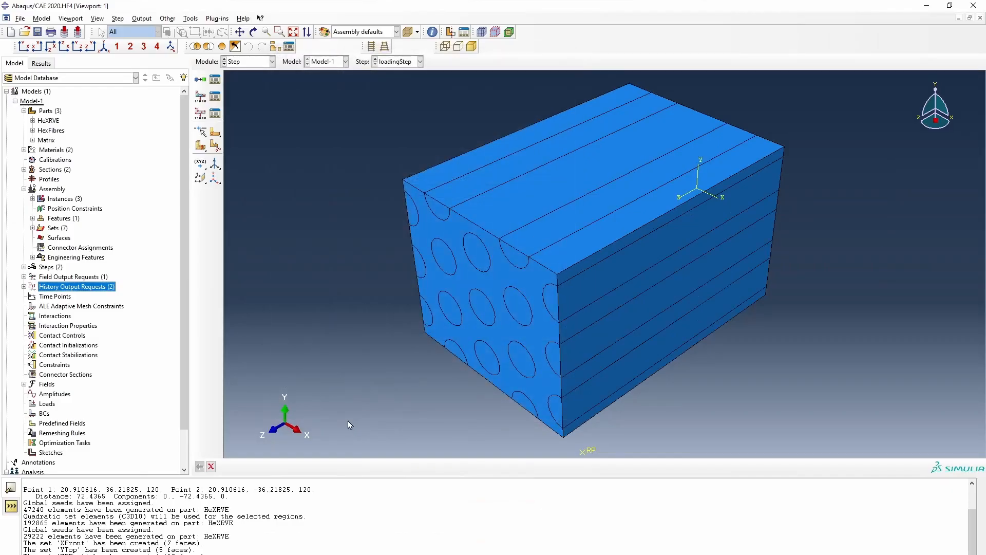
- Create a Displacement/Rotation boundary condition named XBackR in the Initial step that restrains U1 on set HeXRVE-1.XBack
{"action": "scroll", "coordinate": [362, 289], "scroll_direction": "down", "scroll_amount": 2}
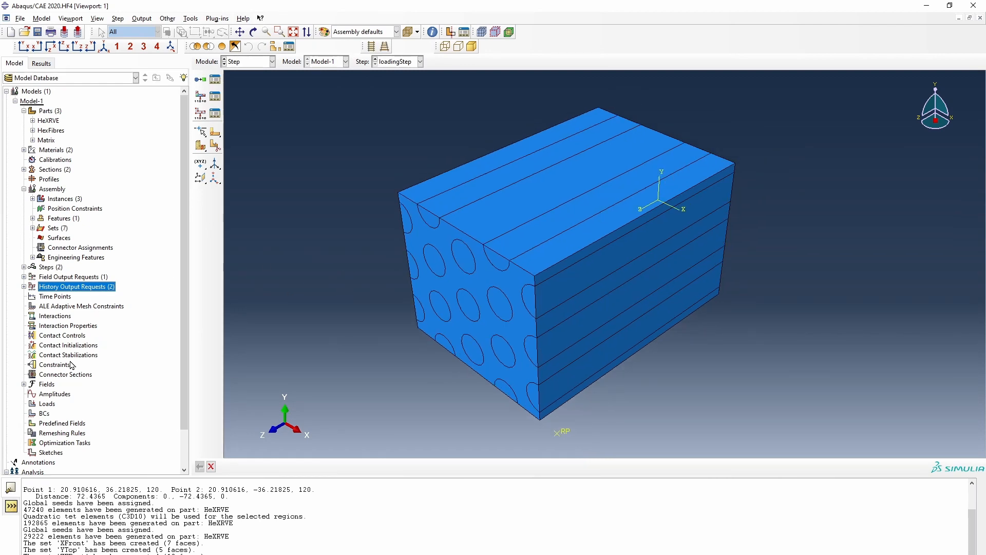
{"action": "double_click", "coordinate": [45, 414]}
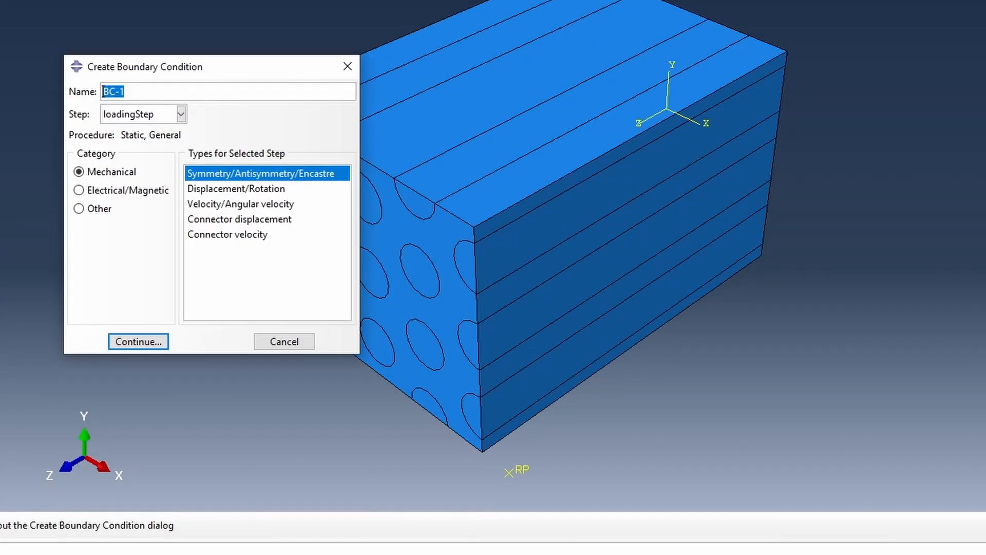
{"action": "type", "text": "xb"}
{"action": "left_click", "coordinate": [160, 114]}
{"action": "left_click", "coordinate": [114, 132]}
{"action": "left_click", "coordinate": [214, 191]}
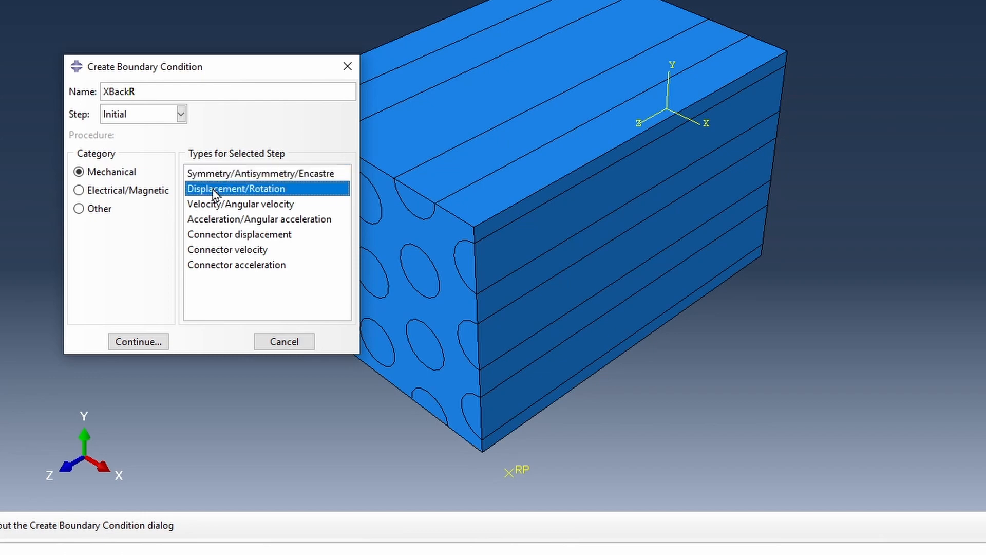
{"action": "left_click", "coordinate": [136, 341]}
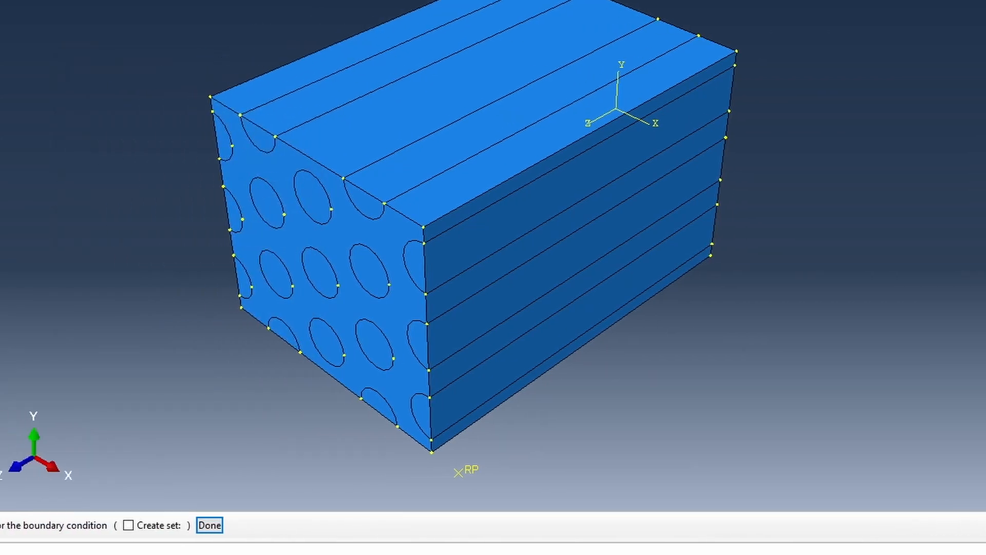
{"action": "left_click", "coordinate": [579, 137]}
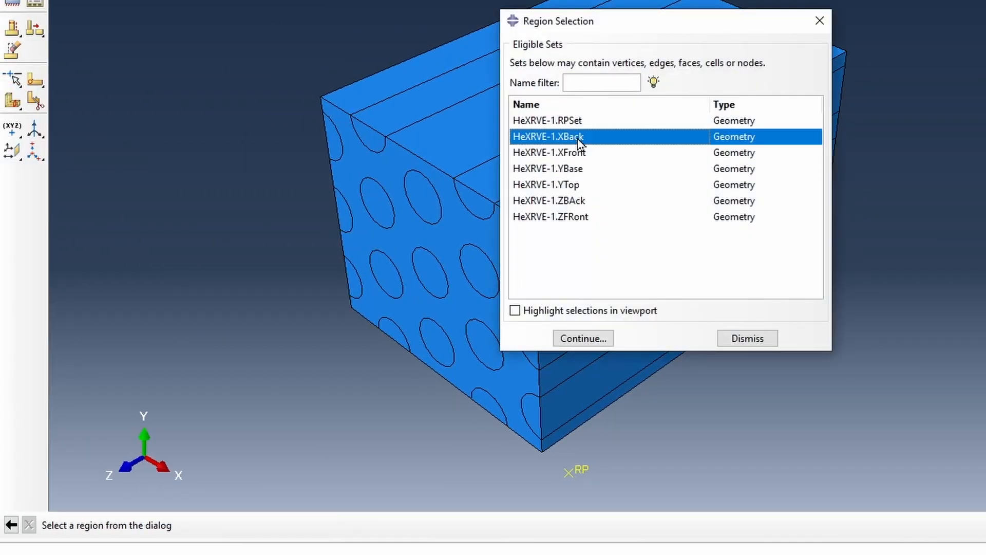
{"action": "left_click", "coordinate": [586, 310]}
{"action": "left_click", "coordinate": [583, 338]}
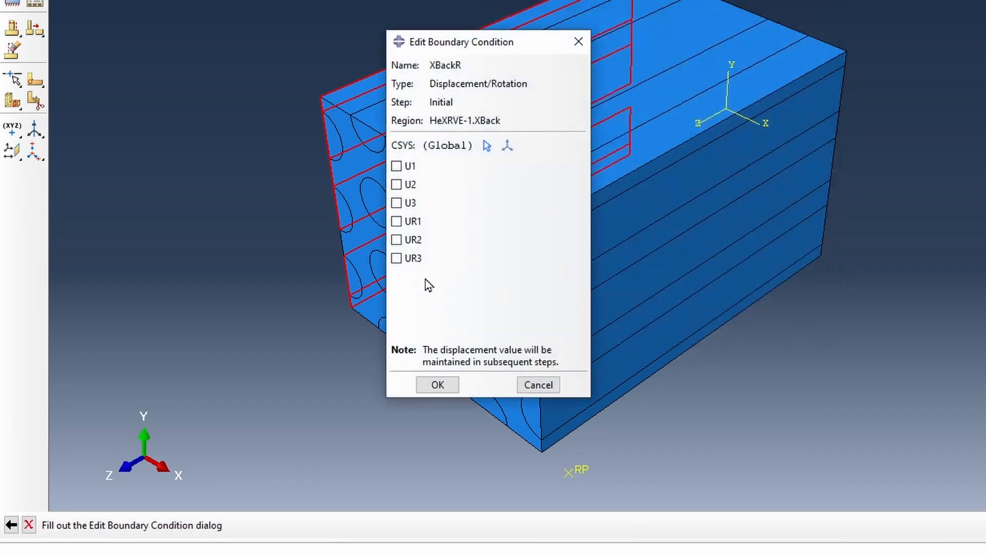
{"action": "left_click", "coordinate": [406, 166]}
{"action": "left_click", "coordinate": [437, 385]}
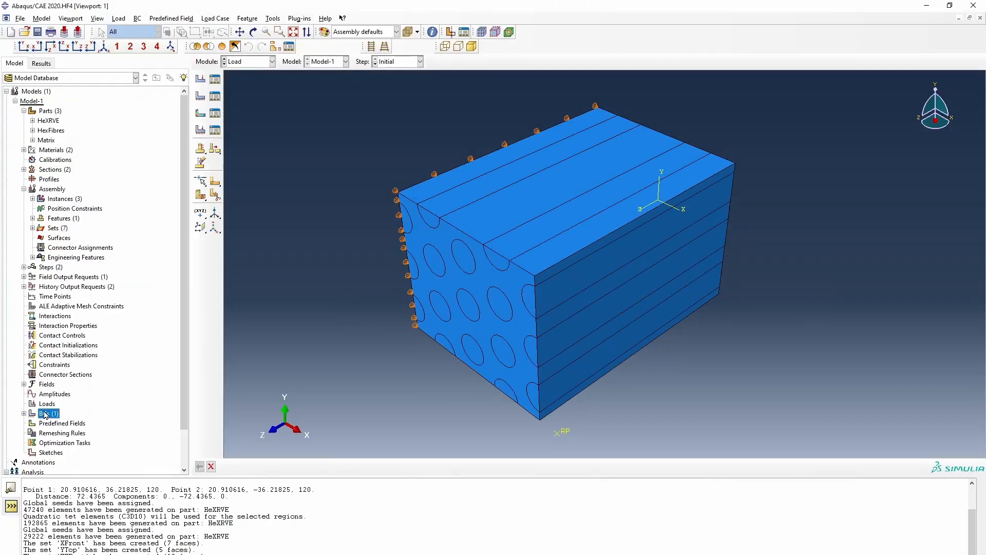
- Create a Displacement/Rotation boundary condition named YBaseR in the Initial step that restrains U2 on set HeXRVE-1.YBase
{"action": "double_click", "coordinate": [49, 413]}
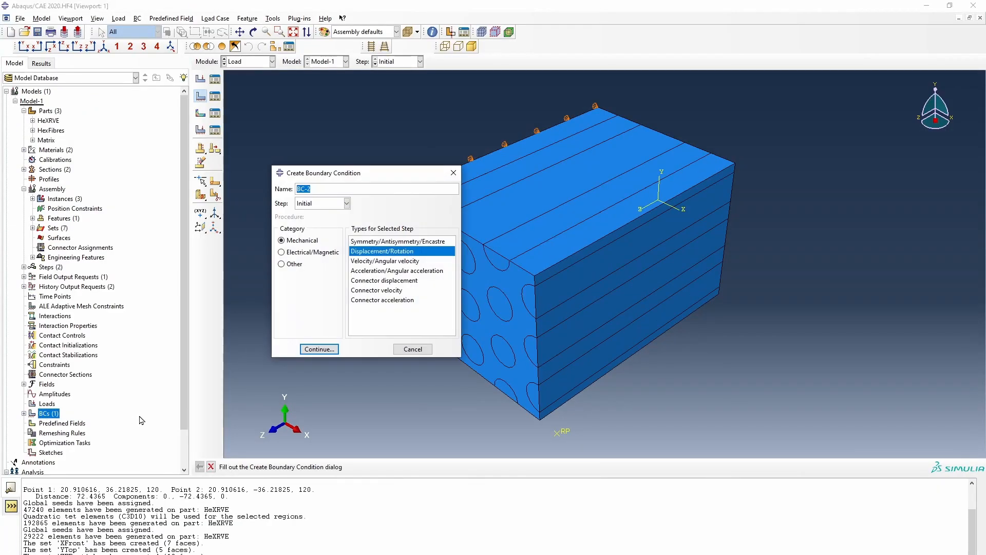
{"action": "type", "text": "YBaseR"}
{"action": "key", "text": "Return"}
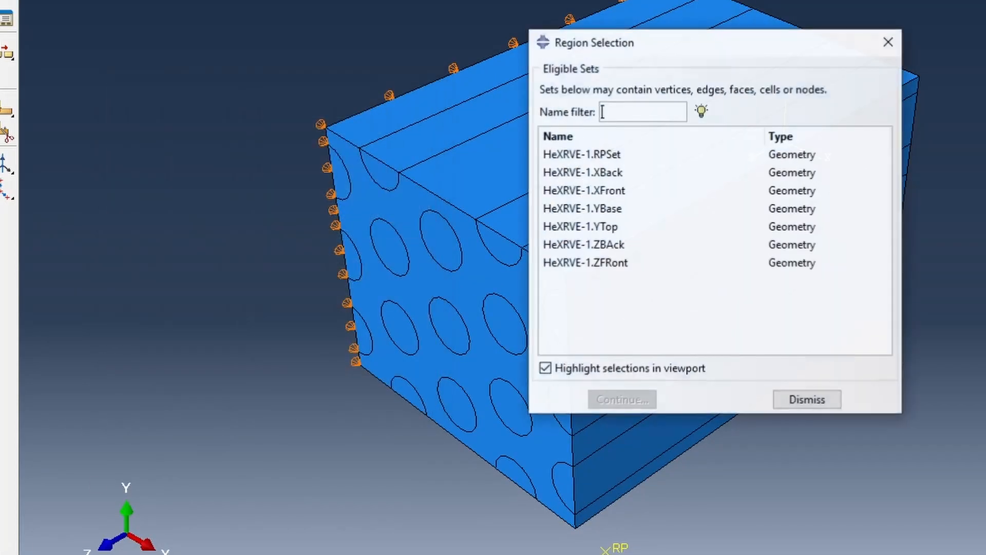
{"action": "left_click", "coordinate": [583, 208]}
{"action": "left_click", "coordinate": [622, 400]}
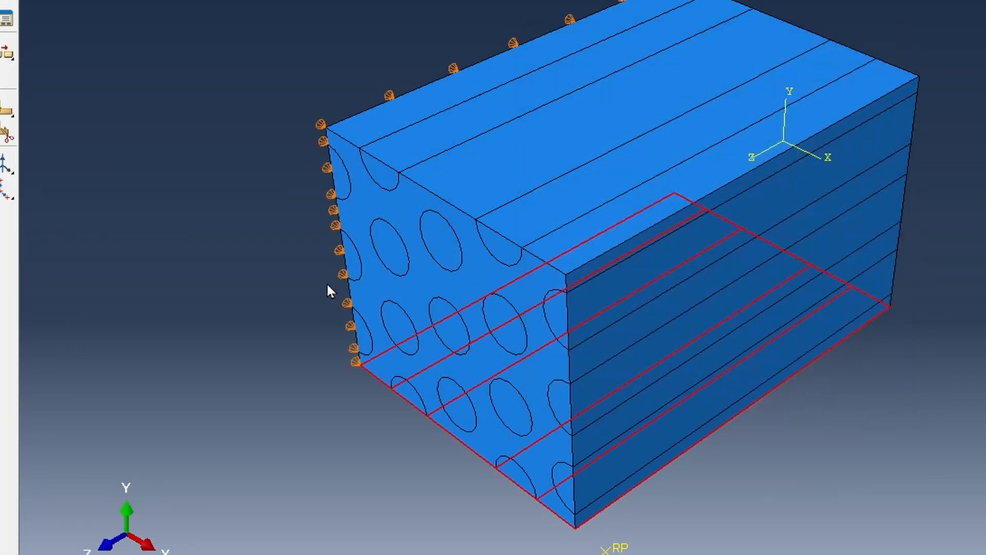
{"action": "left_click", "coordinate": [431, 228]}
{"action": "left_click", "coordinate": [457, 452]}
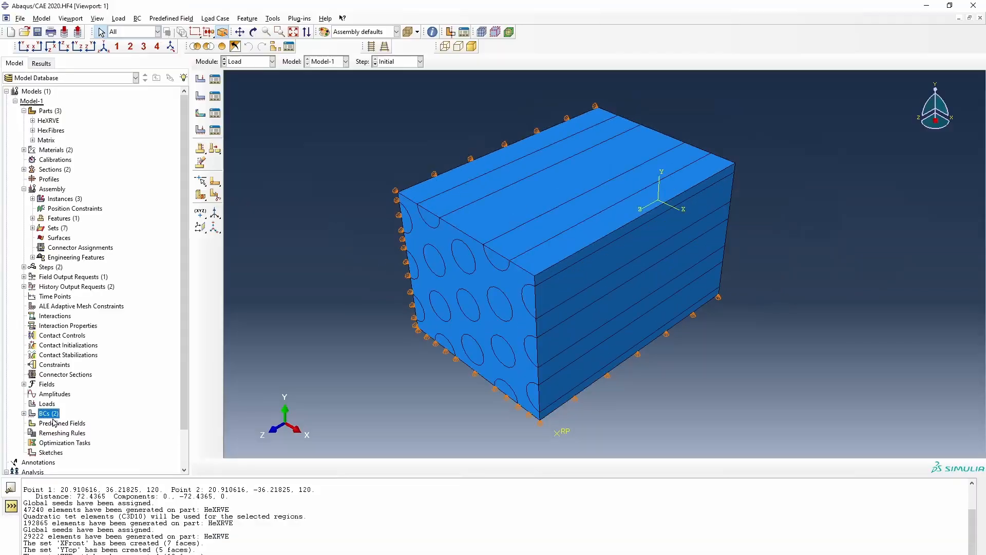
- Create a Displacement/Rotation boundary condition named ZBackR in the Initial step that restrains U3 on set HeXRVE-1.ZBAck
{"action": "double_click", "coordinate": [49, 413]}
{"action": "type", "text": "ZBackR"}
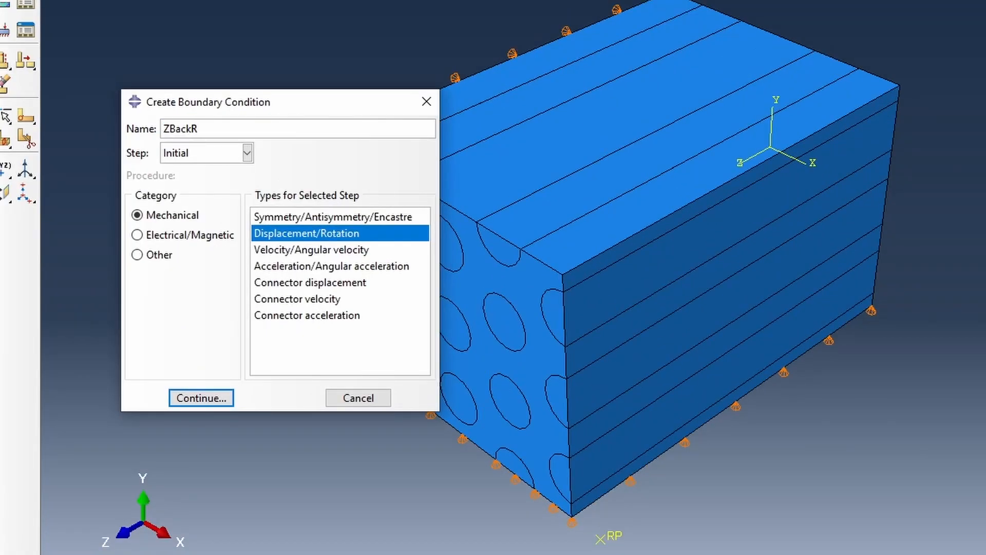
{"action": "left_click", "coordinate": [201, 397]}
{"action": "left_click", "coordinate": [612, 246]}
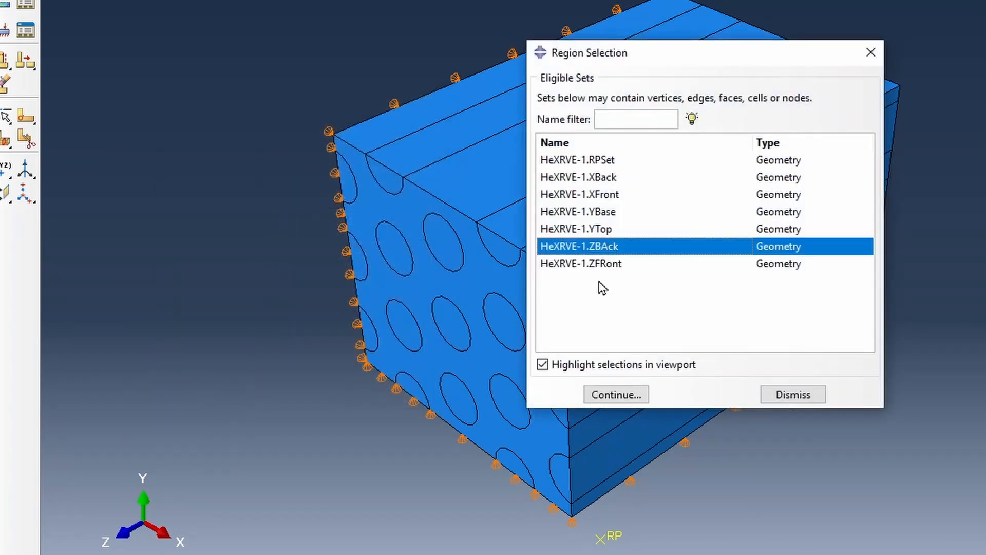
{"action": "left_click", "coordinate": [608, 395]}
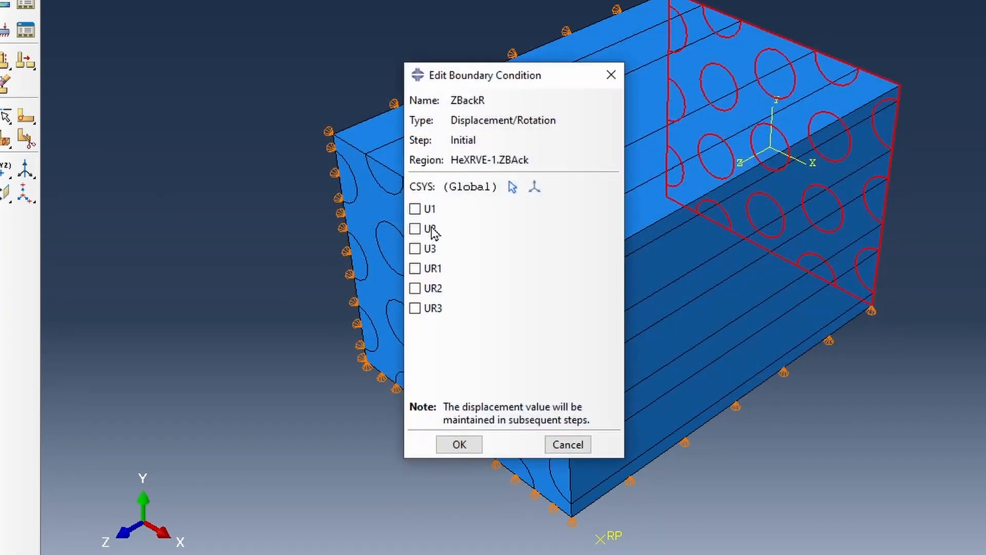
{"action": "left_click", "coordinate": [427, 251]}
{"action": "left_click", "coordinate": [460, 444]}
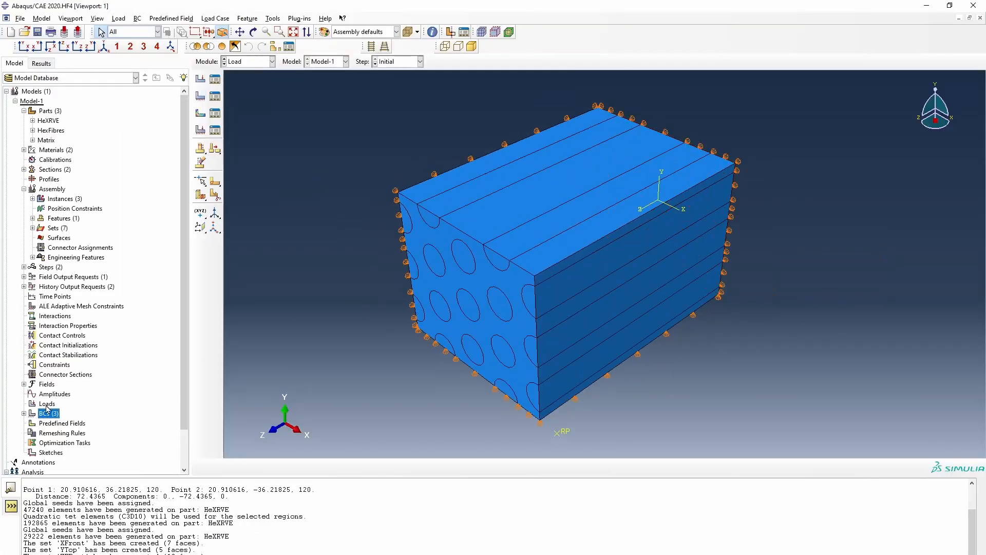
- Create a Displacement/Rotation boundary condition named Load in loadingStep on set HeXRVE-1.RPSet with U1 set to 10
{"action": "double_click", "coordinate": [45, 414]}
{"action": "type", "text": "Load"}
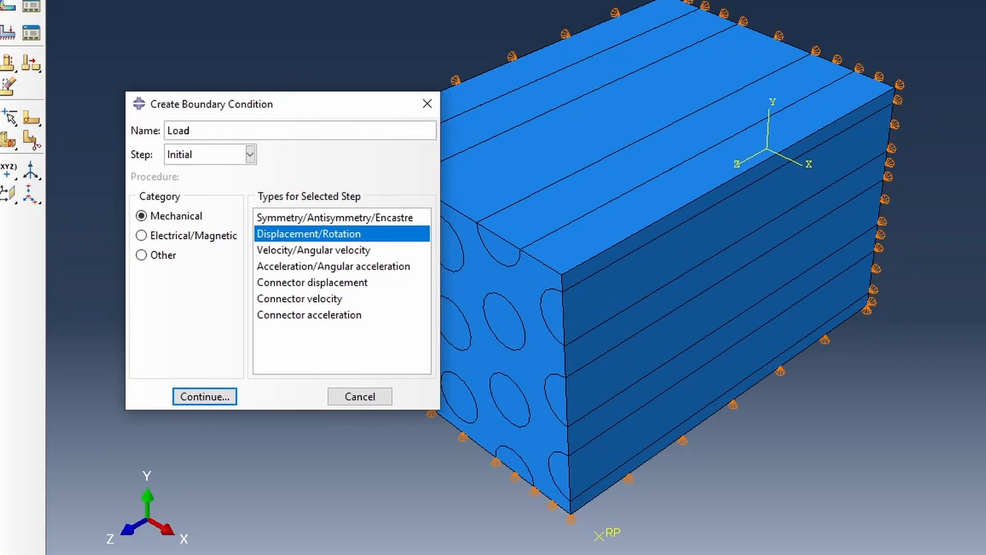
{"action": "left_click", "coordinate": [194, 158]}
{"action": "left_click", "coordinate": [197, 186]}
{"action": "left_click", "coordinate": [213, 398]}
{"action": "left_click", "coordinate": [594, 164]}
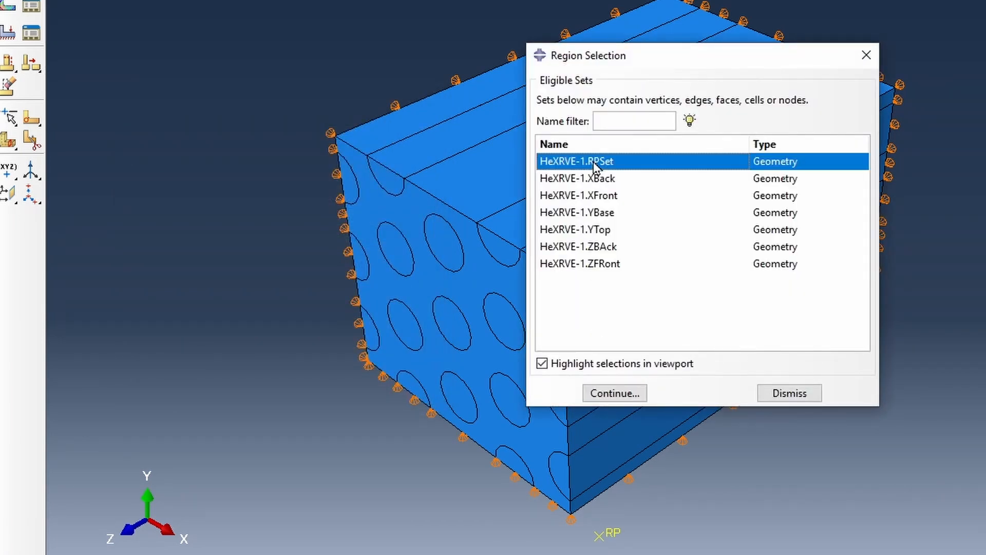
{"action": "left_click", "coordinate": [634, 397]}
{"action": "left_click", "coordinate": [416, 236]}
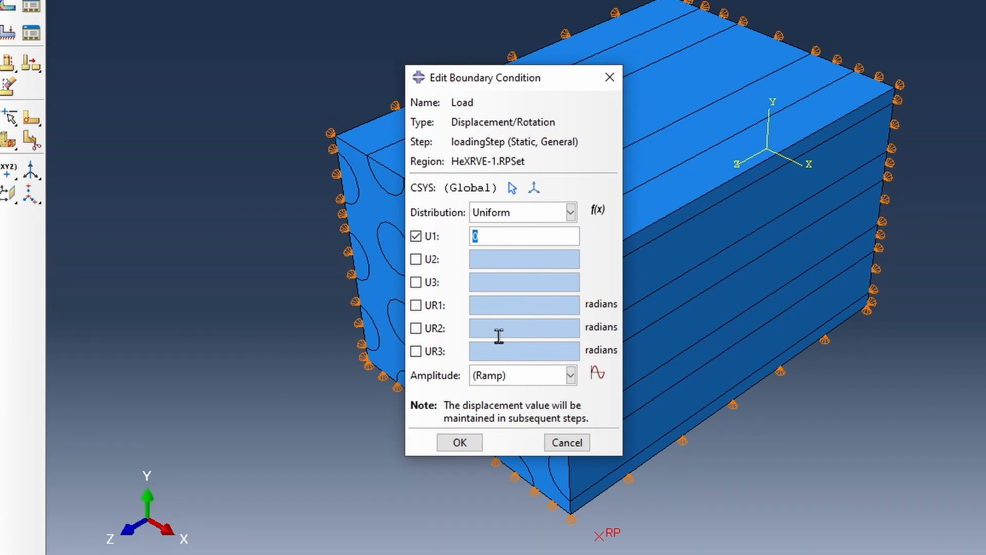
{"action": "type", "text": "10"}
{"action": "left_click", "coordinate": [462, 443]}
{"action": "scroll", "coordinate": [340, 342], "scroll_direction": "down", "scroll_amount": 2}
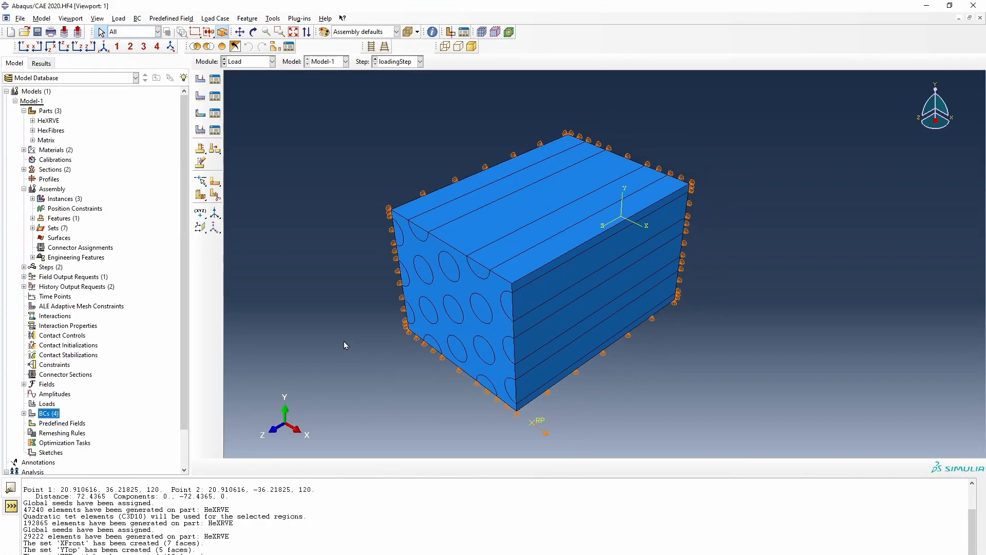
- Set up an Equation constraint named constraintEqn with a first term of coefficient 1, set HeXRVE-1.XFront and DOF 1
{"action": "double_click", "coordinate": [54, 364]}
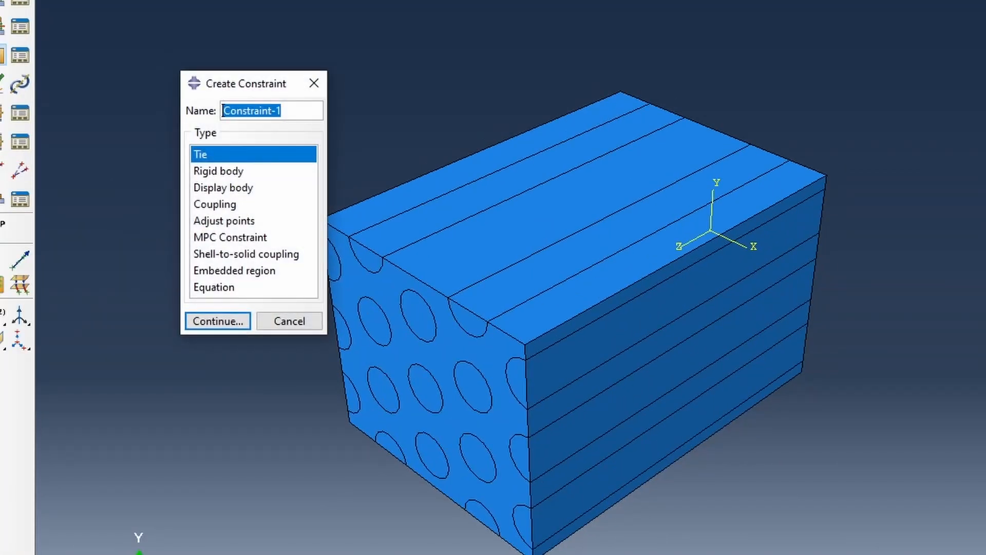
{"action": "type", "text": "constraintEqn"}
{"action": "left_click", "coordinate": [217, 286]}
{"action": "left_click", "coordinate": [223, 322]}
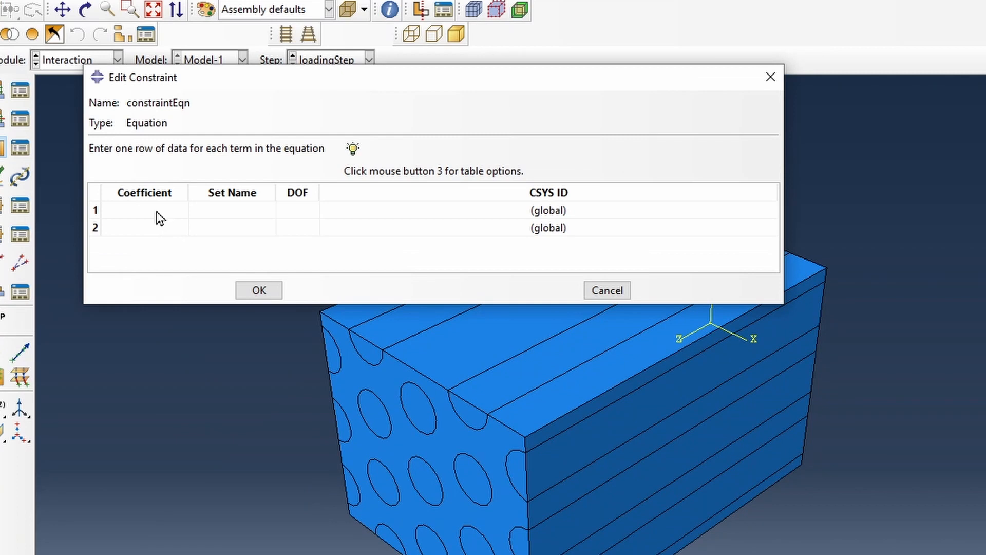
{"action": "left_click", "coordinate": [154, 118]}
{"action": "type", "text": "1"}
{"action": "left_click", "coordinate": [220, 122]}
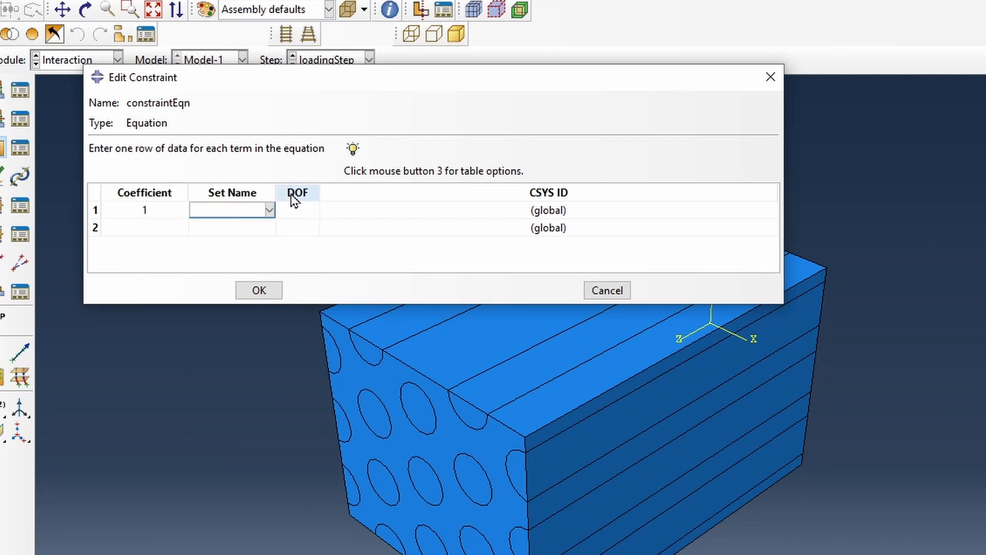
{"action": "left_click_drag", "start_coordinate": [272, 193], "coordinate": [304, 195]}
{"action": "left_click", "coordinate": [408, 209]}
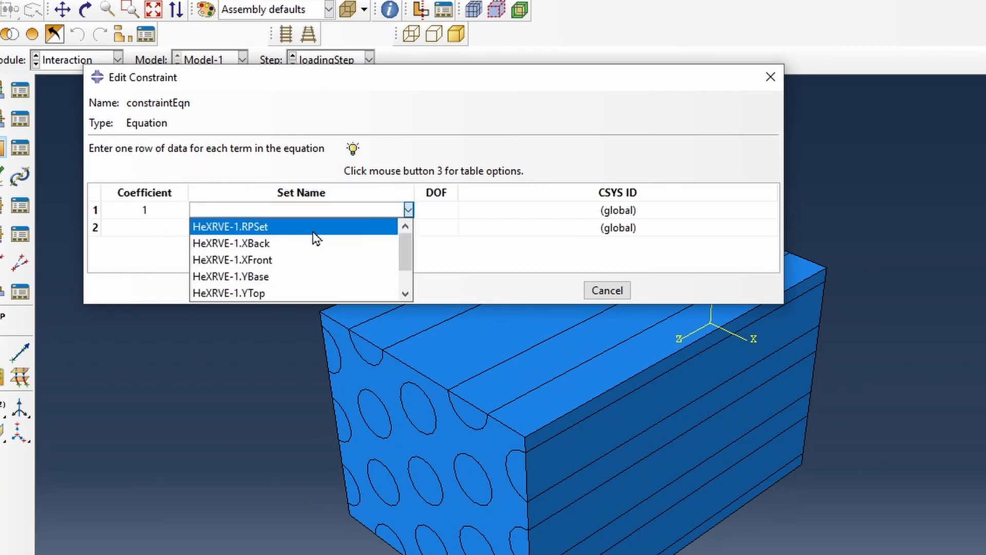
{"action": "left_click", "coordinate": [257, 260]}
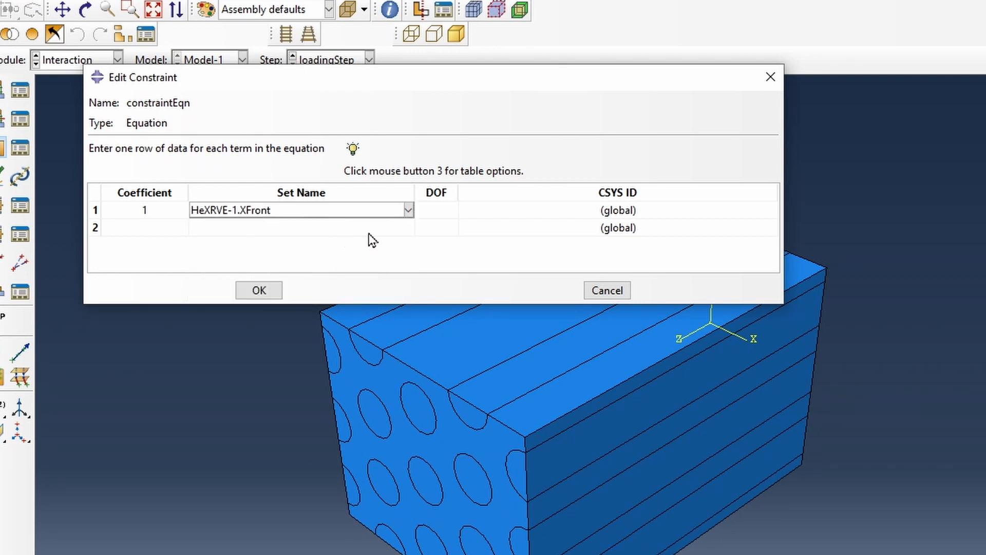
{"action": "left_click", "coordinate": [443, 214]}
{"action": "type", "text": "1"}
{"action": "key", "text": "Return"}
- Complete constraintEqn with a second term of coefficient -1, set HeXRVE-1.RPSet and DOF 1
{"action": "type", "text": "2"}
{"action": "key", "text": "BackSpace"}
{"action": "left_click", "coordinate": [339, 217]}
{"action": "left_click", "coordinate": [341, 224]}
{"action": "left_click", "coordinate": [349, 231]}
{"action": "left_click", "coordinate": [220, 244]}
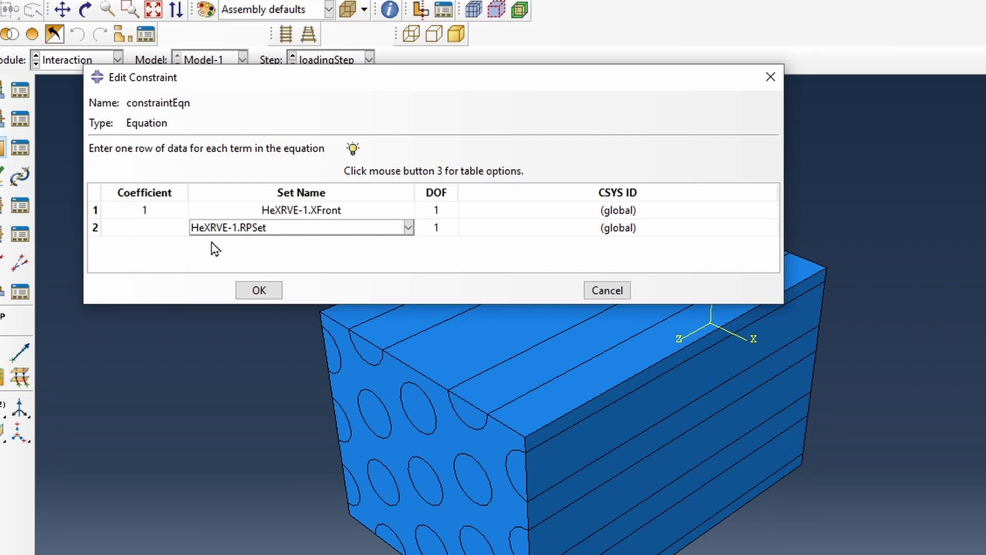
{"action": "left_click", "coordinate": [162, 229]}
{"action": "type", "text": "-1"}
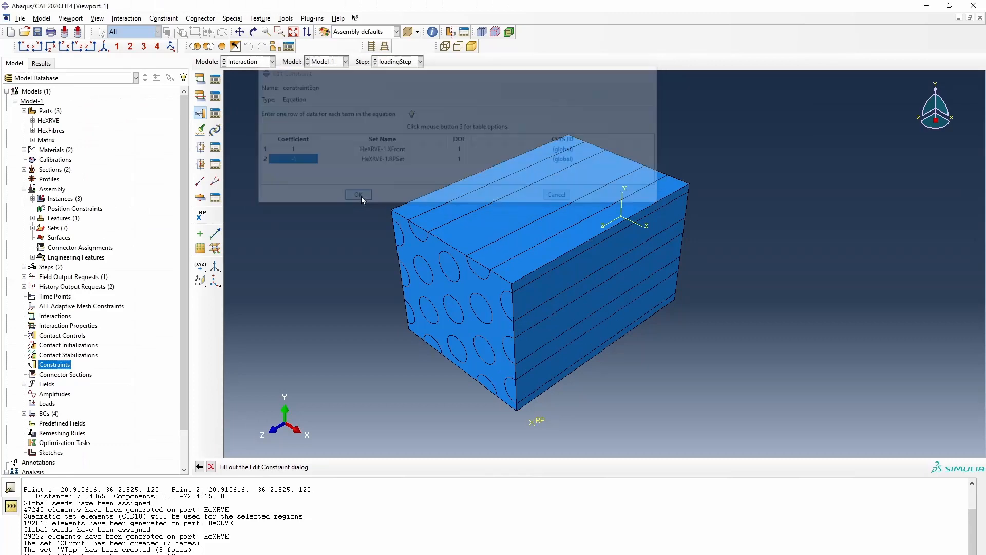
{"action": "left_click", "coordinate": [259, 291]}
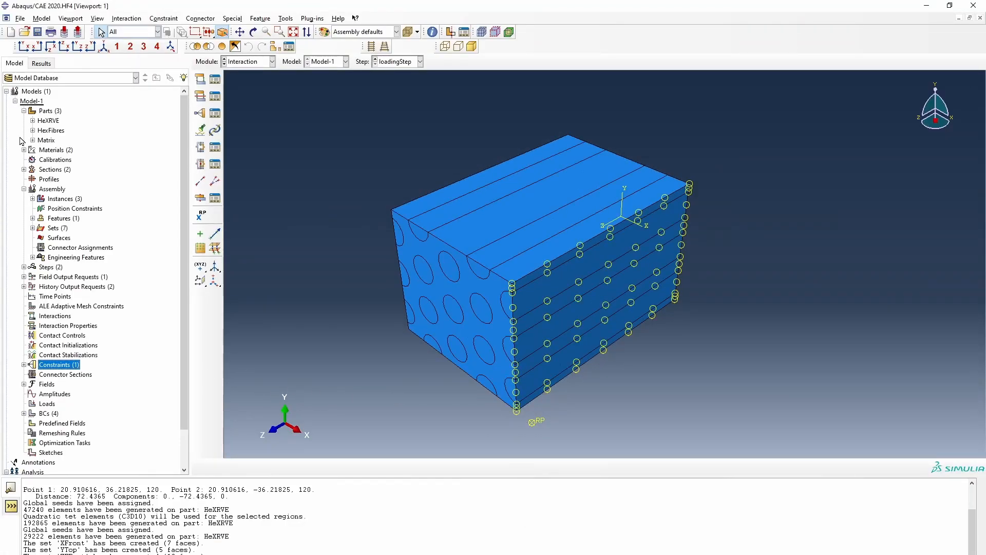
- Rename Model-1 to XTens
{"action": "right_click", "coordinate": [34, 101]}
{"action": "left_click", "coordinate": [64, 145]}
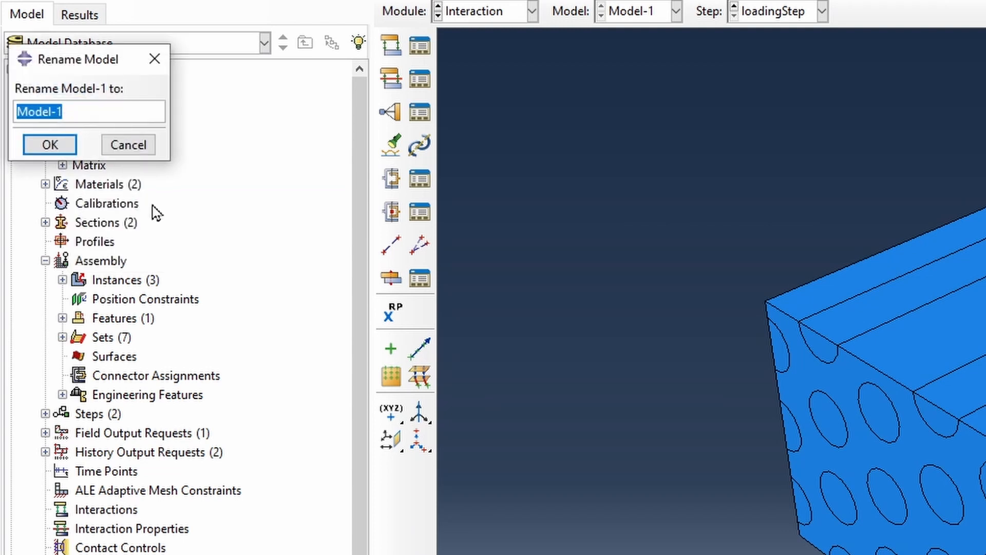
{"action": "type", "text": "XTens"}
{"action": "key", "text": "Return"}
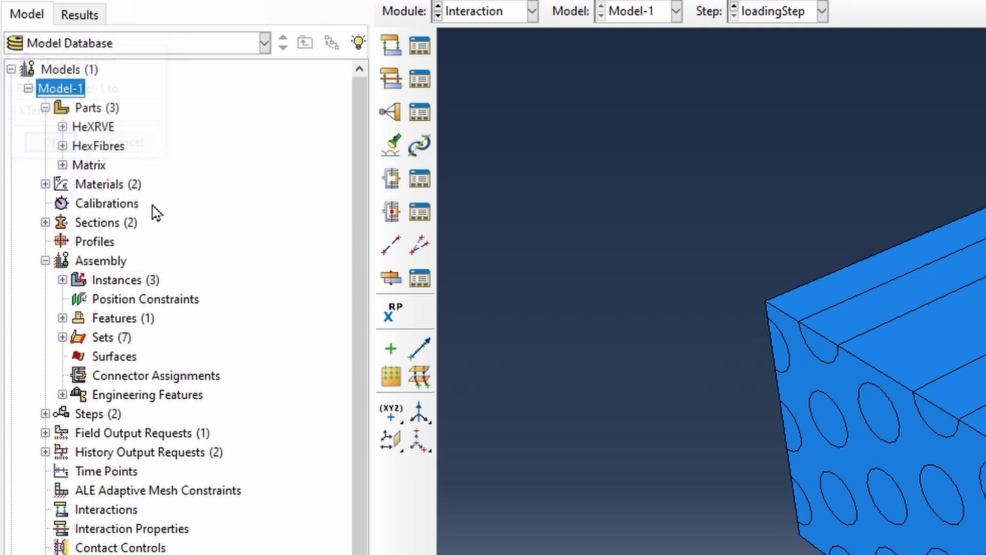
- Copy the XTens model to a new model named YTens
{"action": "left_click", "coordinate": [29, 89]}
{"action": "right_click", "coordinate": [60, 88]}
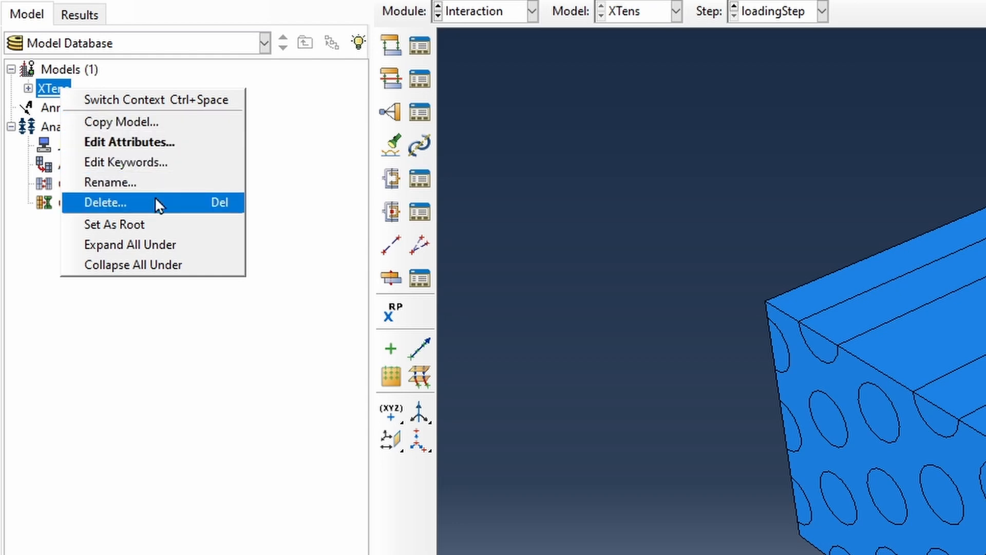
{"action": "left_click", "coordinate": [175, 131]}
{"action": "type", "text": "YTens"}
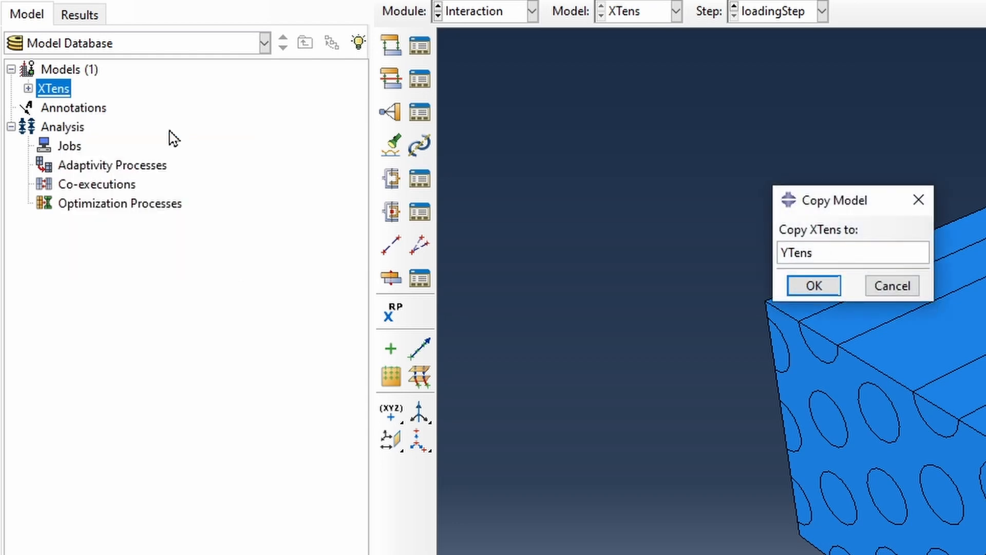
{"action": "key", "text": "Return"}
- In YTens, edit the Load boundary condition to release U1 and prescribe U2 as 16
{"action": "left_click", "coordinate": [28, 108]}
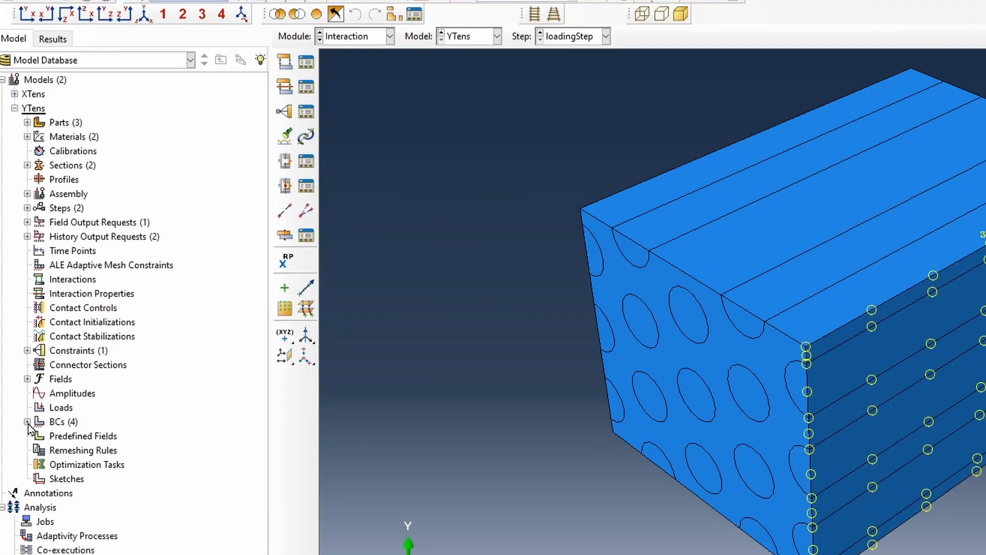
{"action": "left_click", "coordinate": [27, 421]}
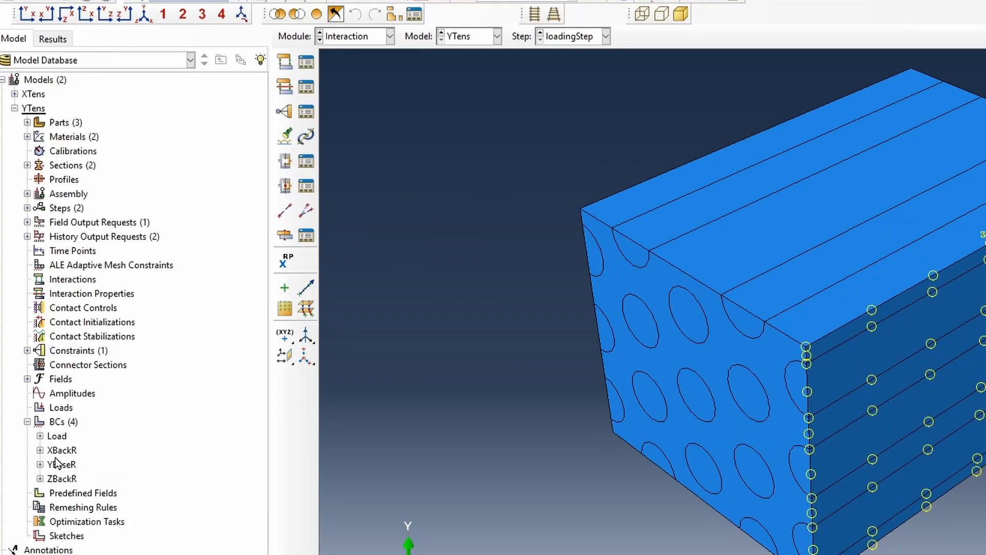
{"action": "double_click", "coordinate": [57, 436]}
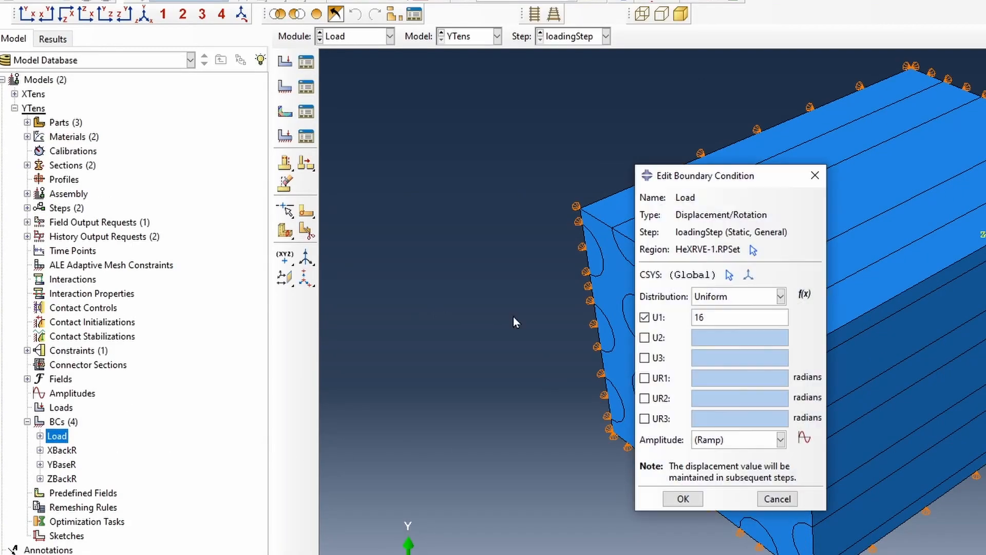
{"action": "left_click_drag", "start_coordinate": [734, 314], "coordinate": [679, 317]}
{"action": "left_click", "coordinate": [659, 317]}
{"action": "left_click", "coordinate": [658, 337]}
{"action": "key", "text": "ctrl+v"}
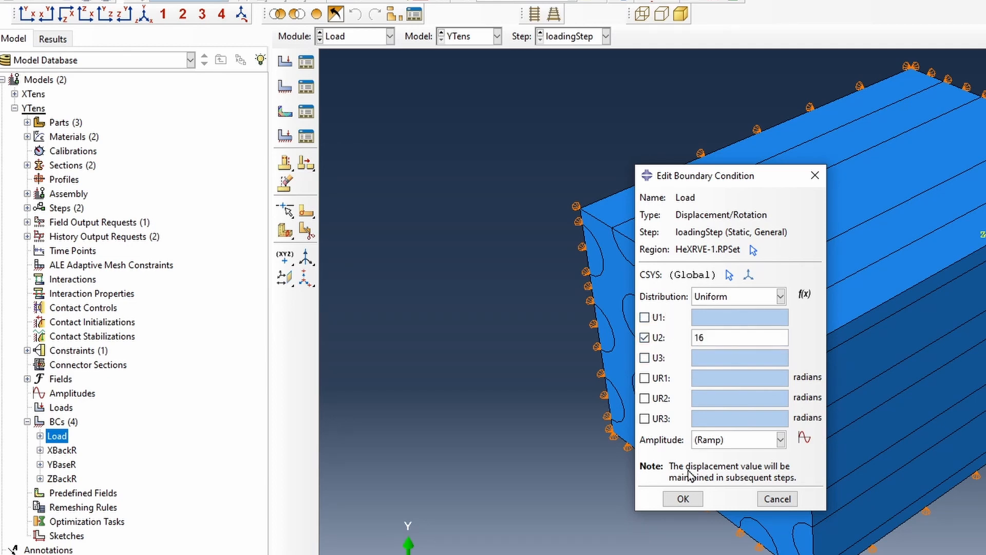
{"action": "left_click", "coordinate": [686, 498]}
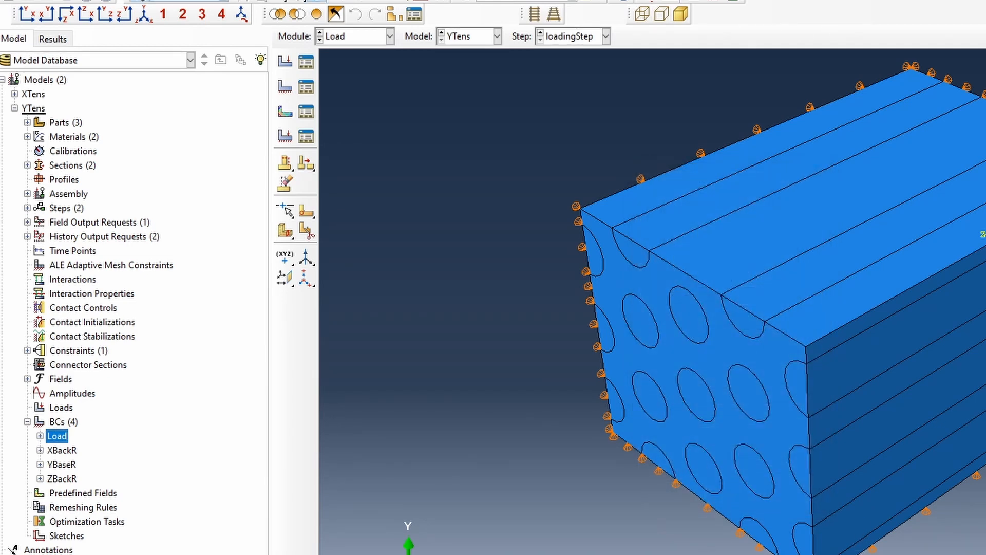
- In YTens's constraintEqn, set DOF to 2 for both terms and change the first term's set to HeXRVE-1.YTop
{"action": "left_click", "coordinate": [27, 351]}
{"action": "double_click", "coordinate": [74, 365]}
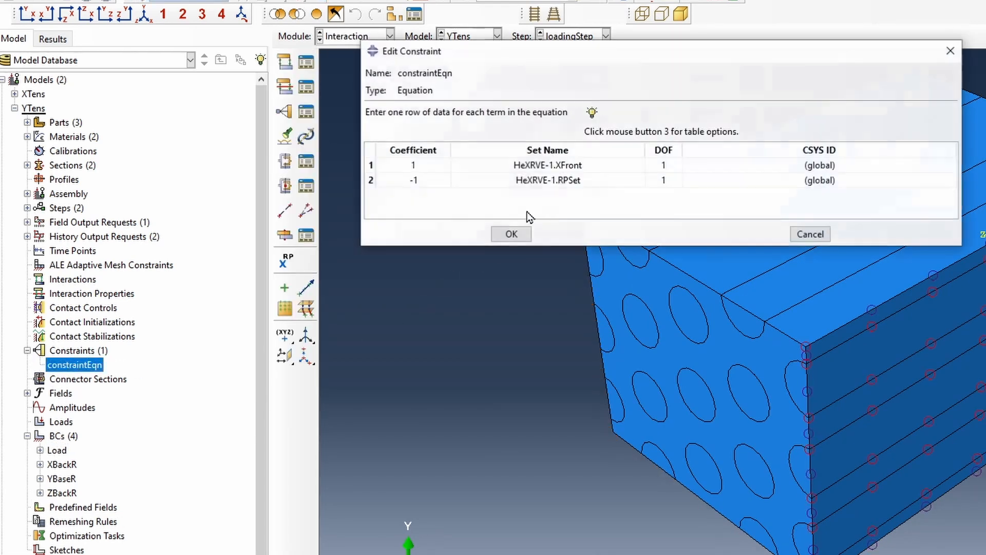
{"action": "left_click", "coordinate": [667, 166]}
{"action": "type", "text": "2"}
{"action": "left_click", "coordinate": [671, 181]}
{"action": "type", "text": "2"}
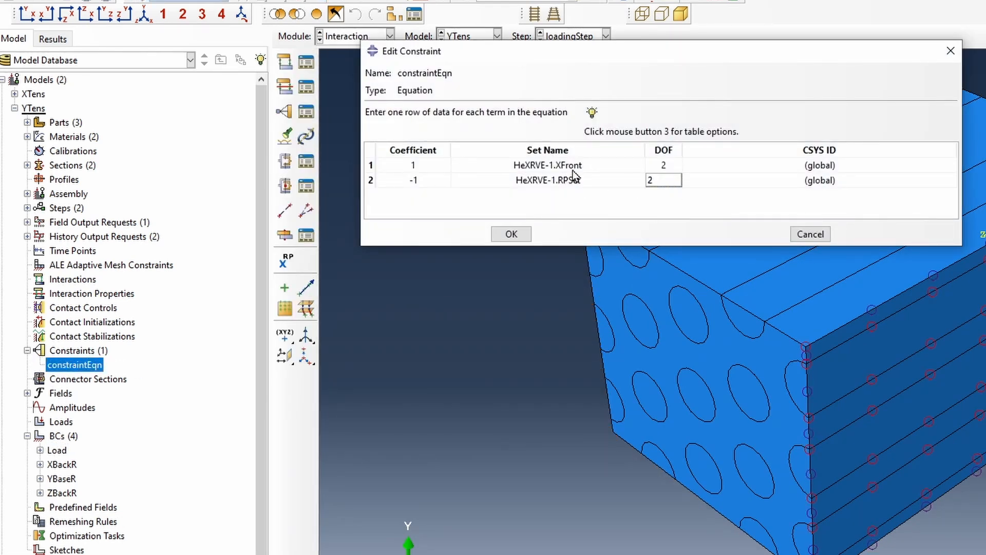
{"action": "left_click", "coordinate": [583, 165]}
{"action": "left_click", "coordinate": [584, 165]}
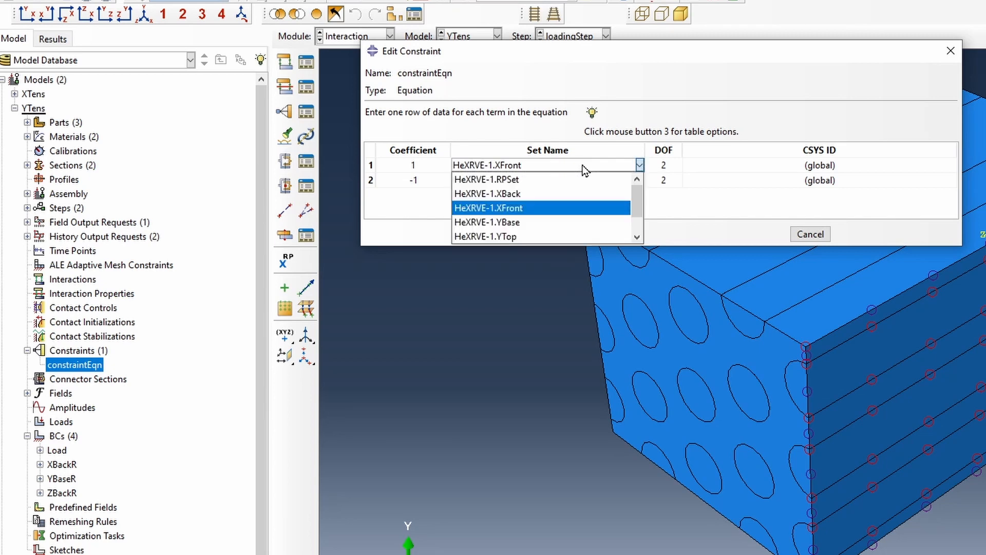
{"action": "left_click", "coordinate": [510, 236]}
{"action": "left_click", "coordinate": [528, 238]}
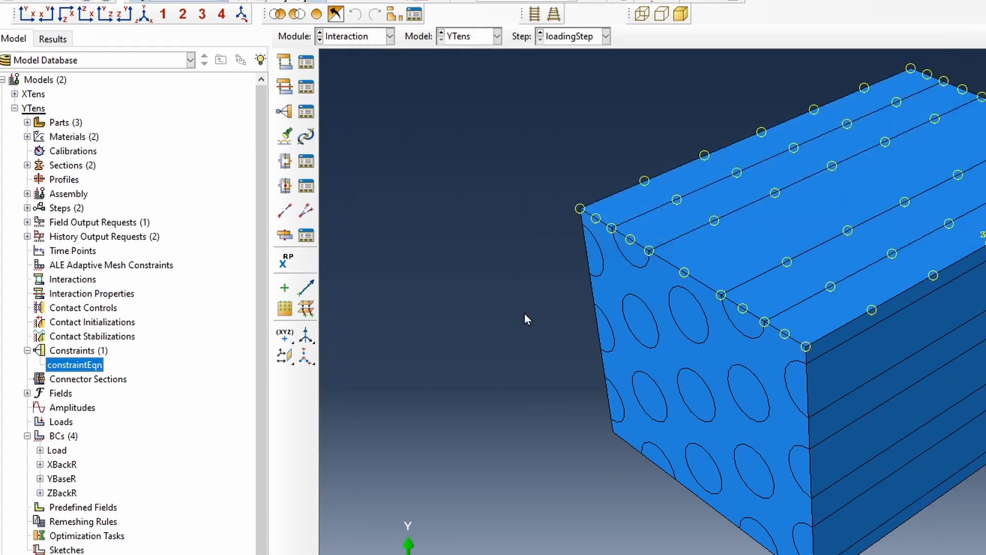
- Copy the YTens model to a new model named ZTens
{"action": "right_click", "coordinate": [31, 109]}
{"action": "left_click", "coordinate": [80, 132]}
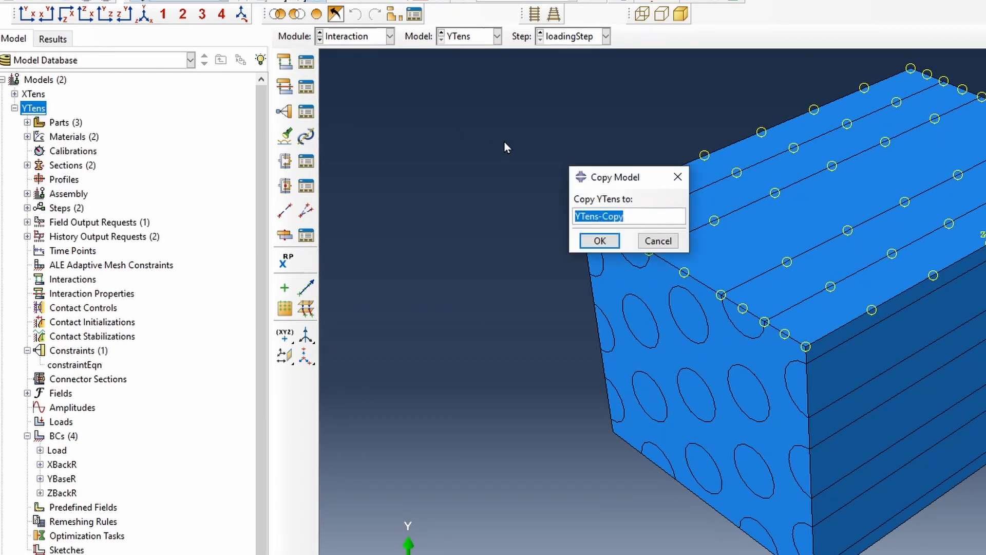
{"action": "type", "text": "ZTens"}
{"action": "key", "text": "Return"}
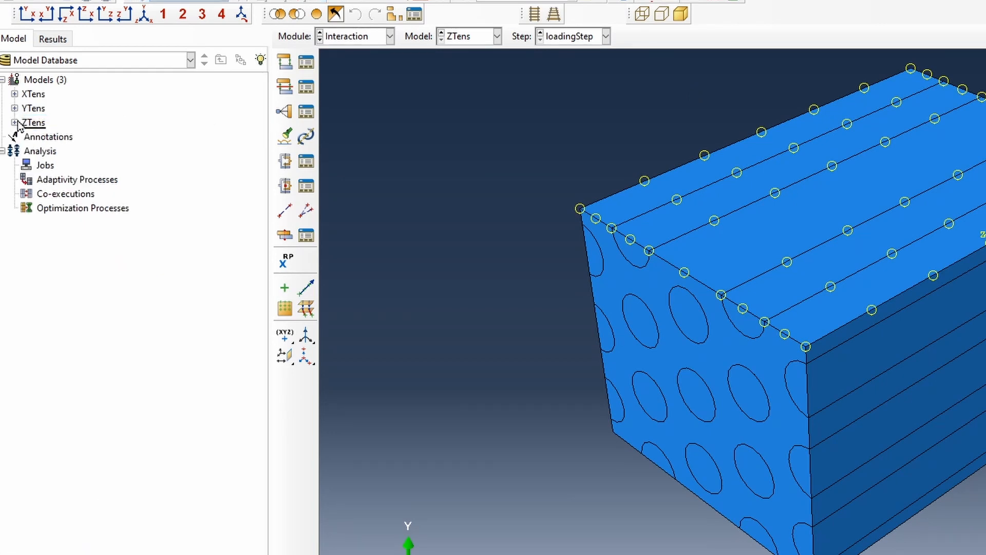
- In ZTens, edit the Load boundary condition to release U2 and prescribe U3 as 16
{"action": "left_click", "coordinate": [15, 122]}
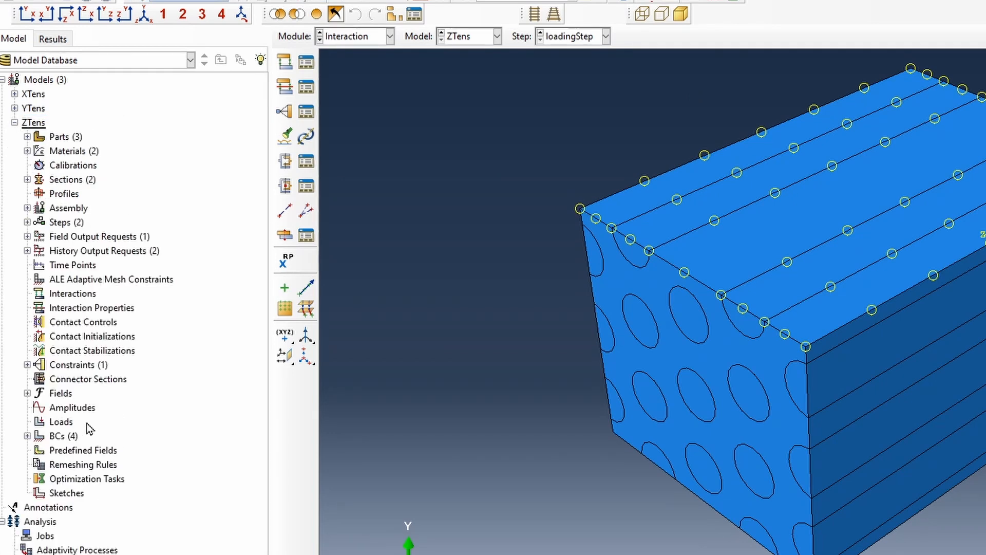
{"action": "left_click", "coordinate": [28, 436]}
{"action": "left_click", "coordinate": [57, 450]}
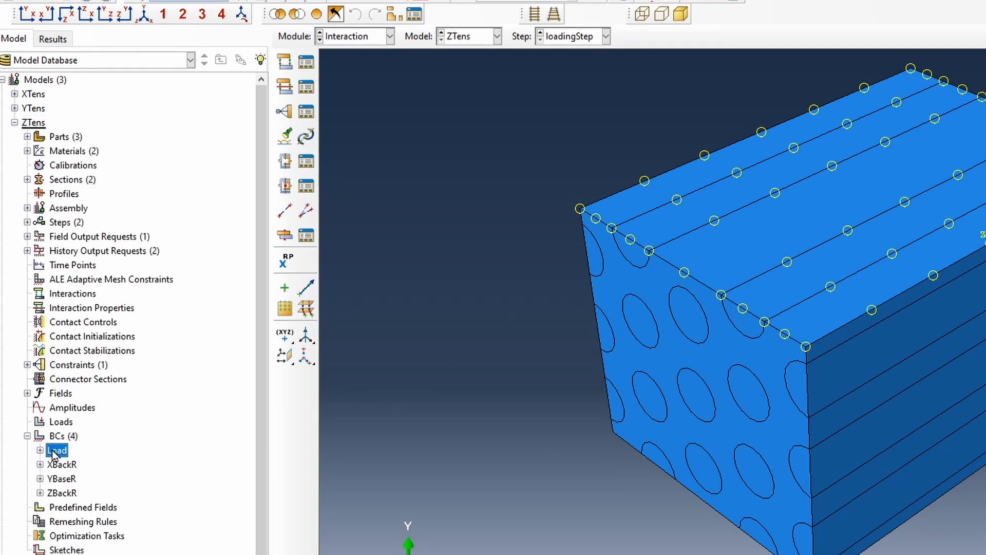
{"action": "left_click_drag", "start_coordinate": [708, 338], "coordinate": [680, 333]}
{"action": "left_click", "coordinate": [658, 337]}
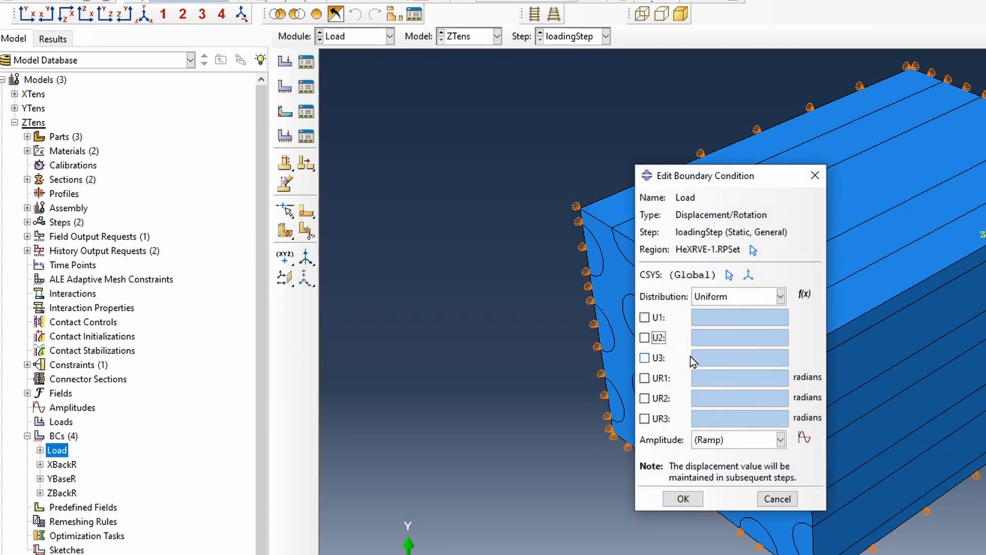
{"action": "left_click", "coordinate": [659, 358]}
{"action": "type", "text": "16"}
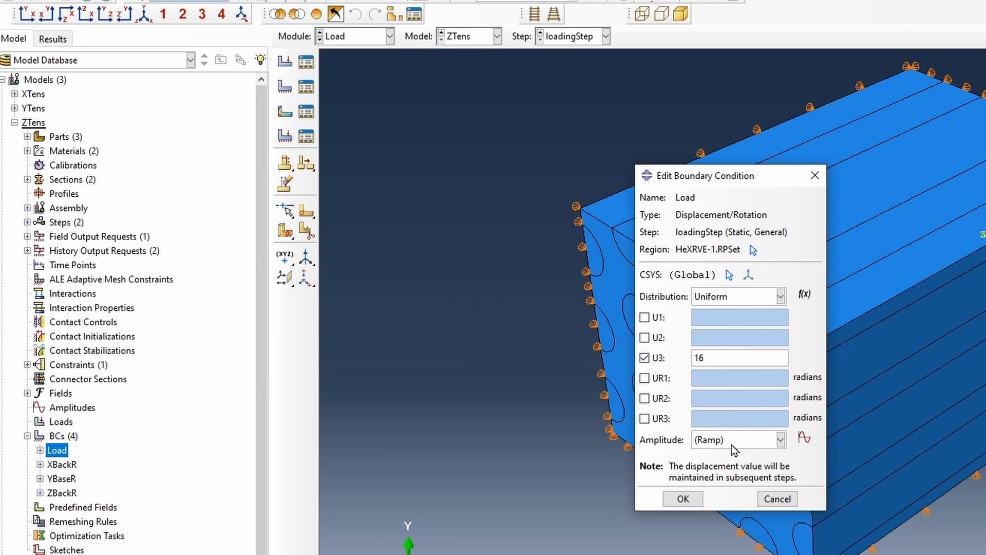
{"action": "left_click", "coordinate": [683, 499]}
- In ZTens's constraintEqn, change the first term's set to HeXRVE-1.ZFRont and set DOF to 3 for both terms
{"action": "scroll", "coordinate": [520, 434], "scroll_direction": "down", "scroll_amount": 3}
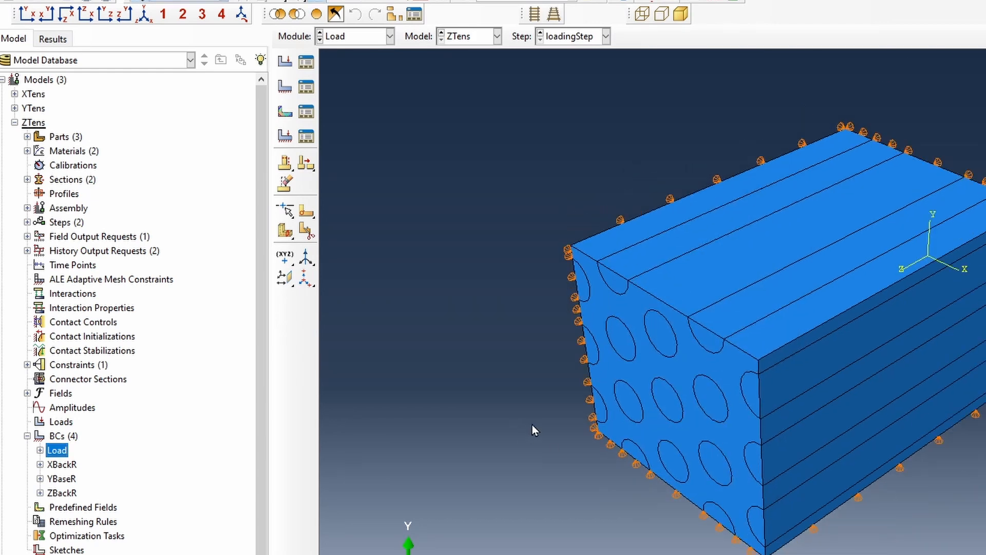
{"action": "left_click", "coordinate": [28, 365]}
{"action": "double_click", "coordinate": [65, 380]}
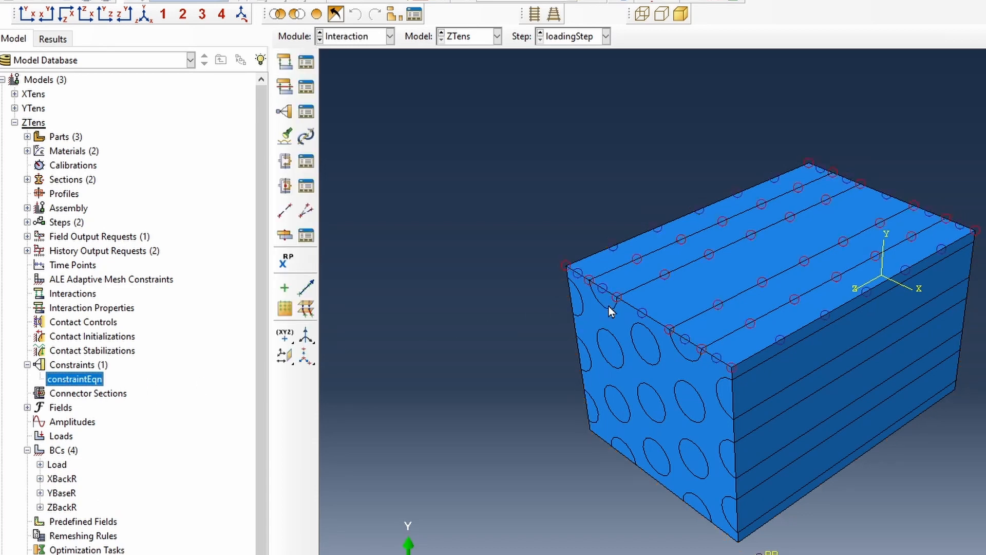
{"action": "left_click", "coordinate": [600, 165]}
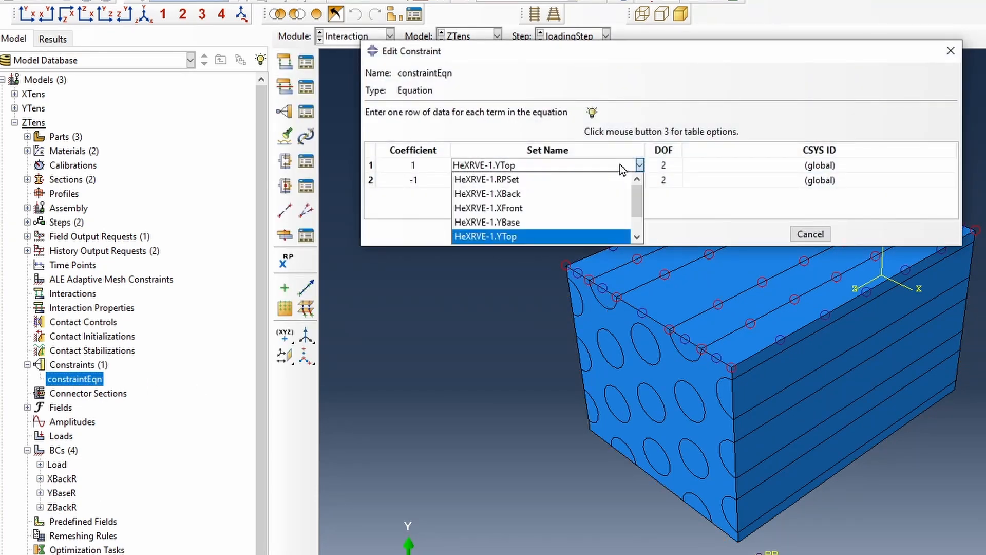
{"action": "scroll", "coordinate": [529, 226], "scroll_direction": "down", "scroll_amount": 1}
{"action": "left_click", "coordinate": [526, 236]}
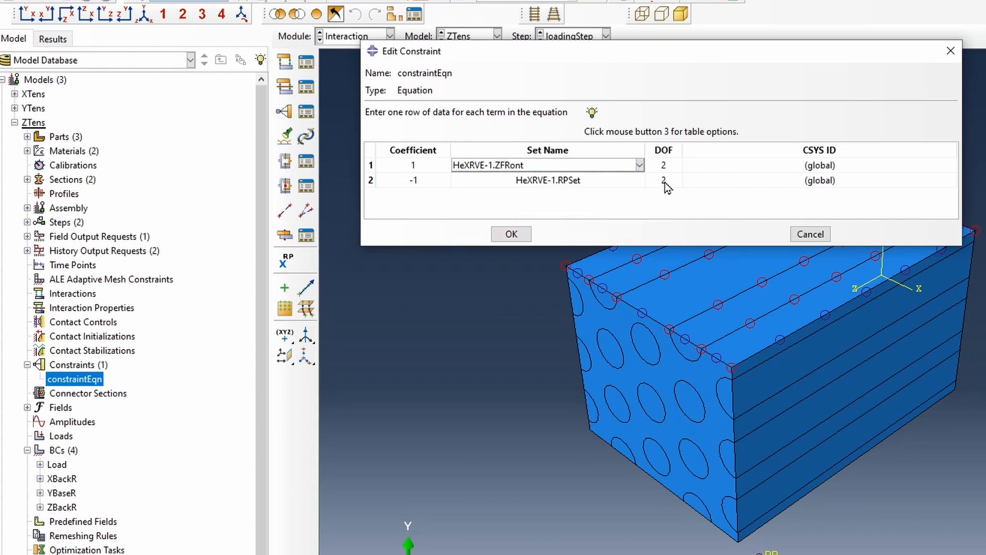
{"action": "left_click", "coordinate": [666, 167]}
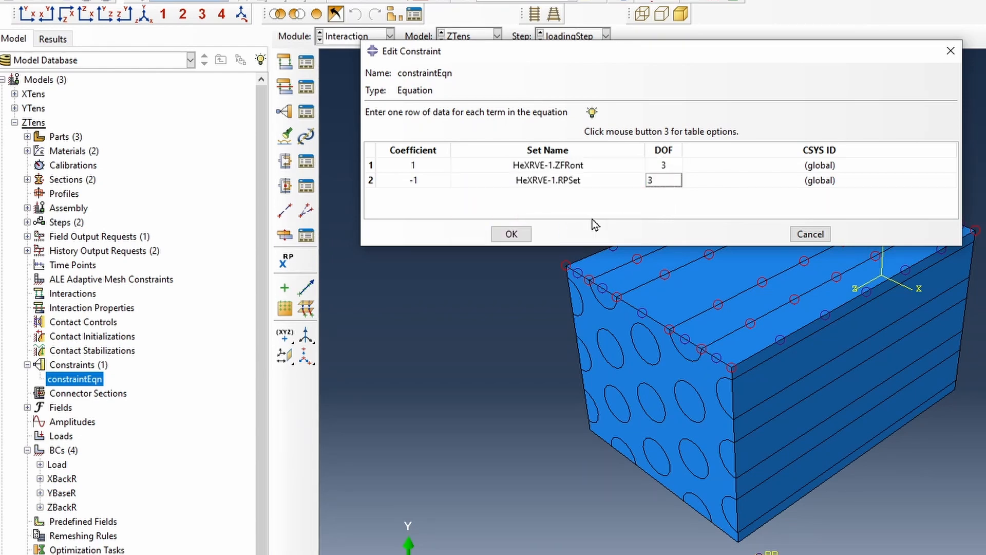
{"action": "left_click", "coordinate": [511, 234]}
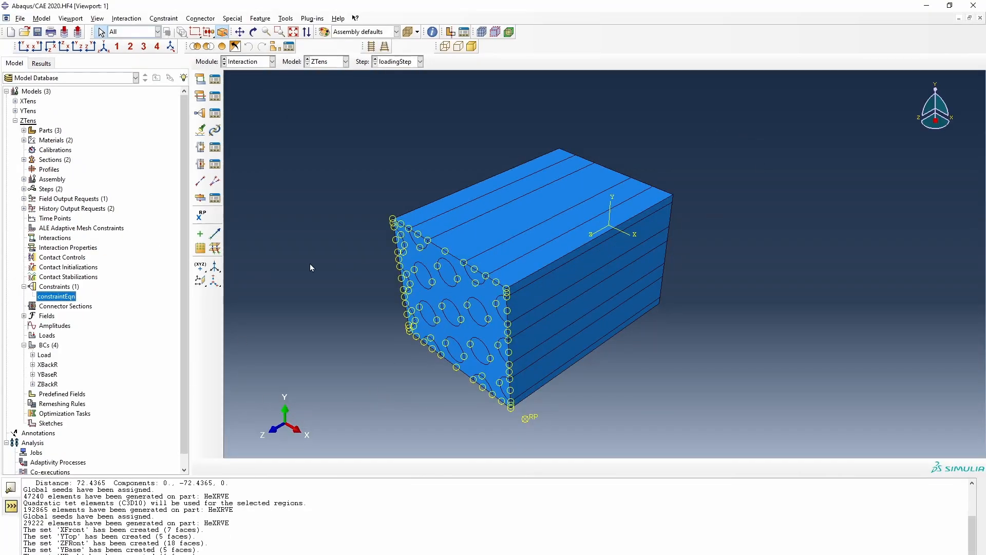
- Copy the XTens model to a new model named XYShear
{"action": "left_click", "coordinate": [15, 121]}
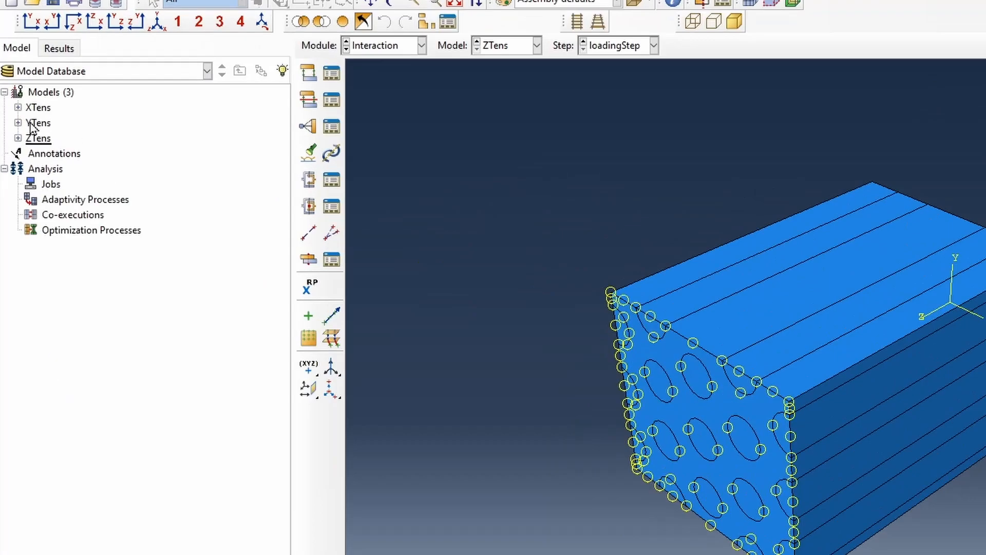
{"action": "right_click", "coordinate": [26, 101]}
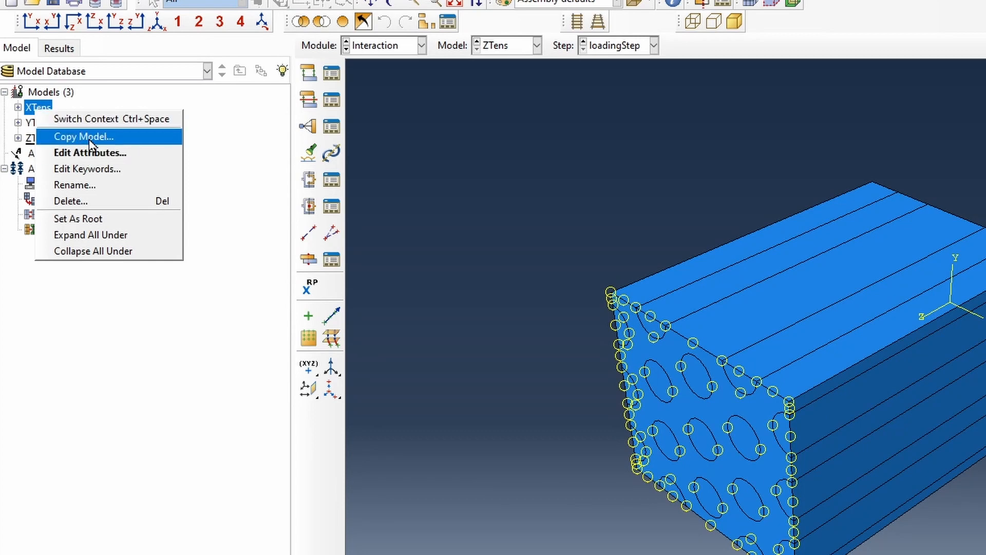
{"action": "left_click", "coordinate": [89, 137]}
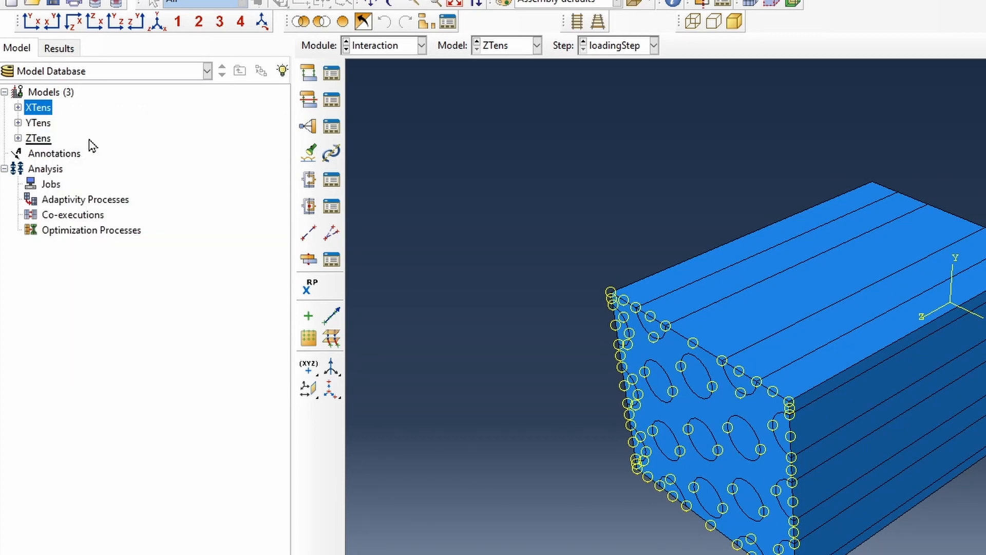
{"action": "type", "text": "XYShear"}
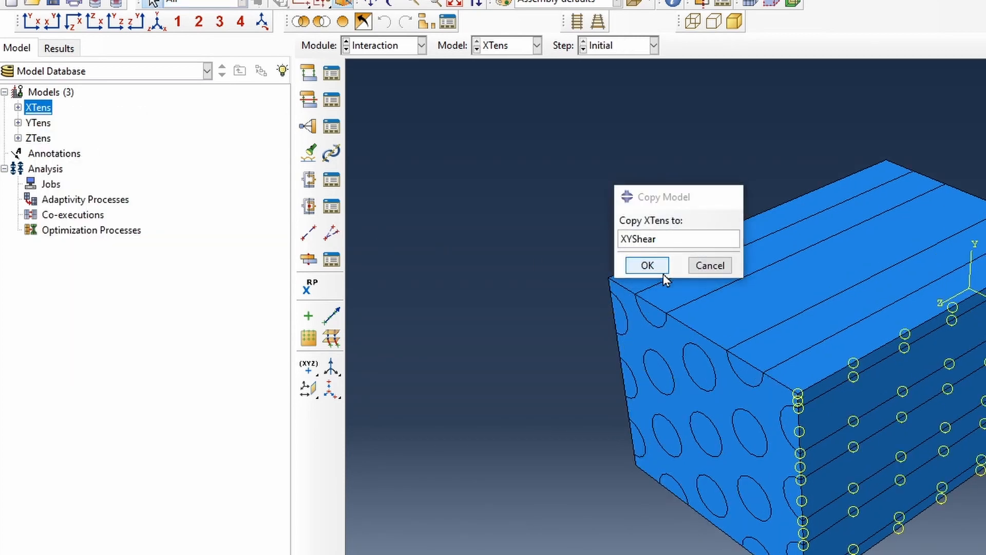
{"action": "left_click", "coordinate": [663, 272]}
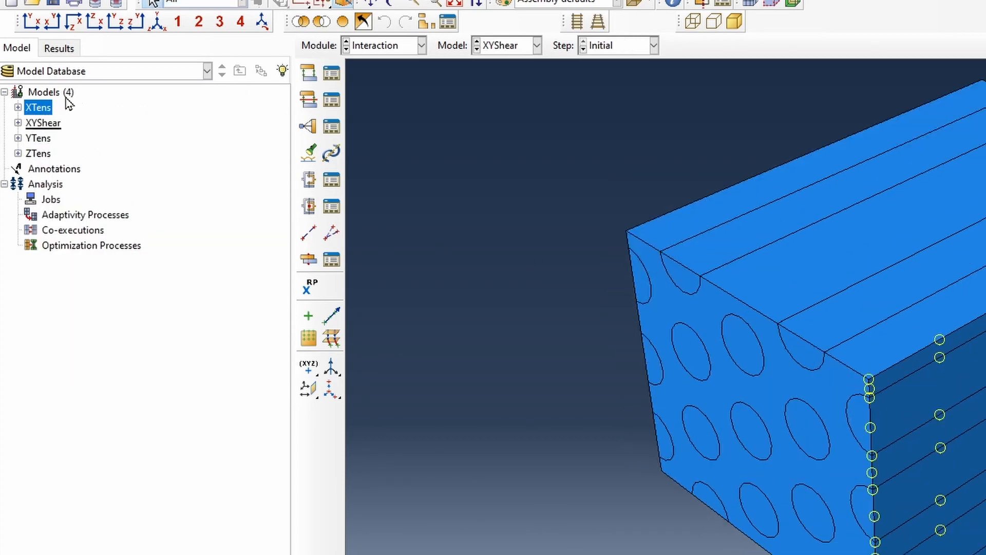
- In XYShear, edit the Load boundary condition to release U1 and prescribe U2 as 16
{"action": "left_click", "coordinate": [17, 123]}
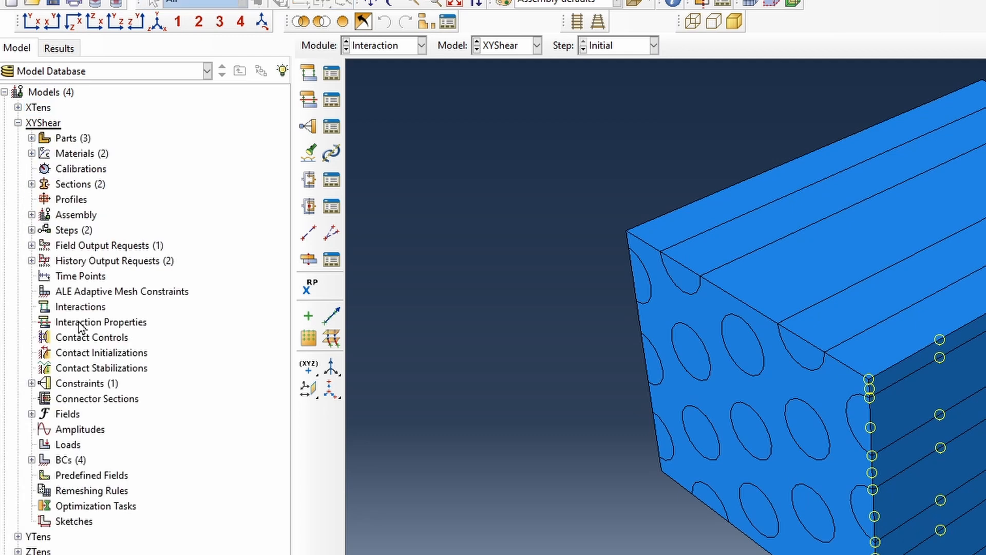
{"action": "left_click", "coordinate": [32, 459]}
{"action": "left_click", "coordinate": [53, 474]}
{"action": "double_click", "coordinate": [52, 354]}
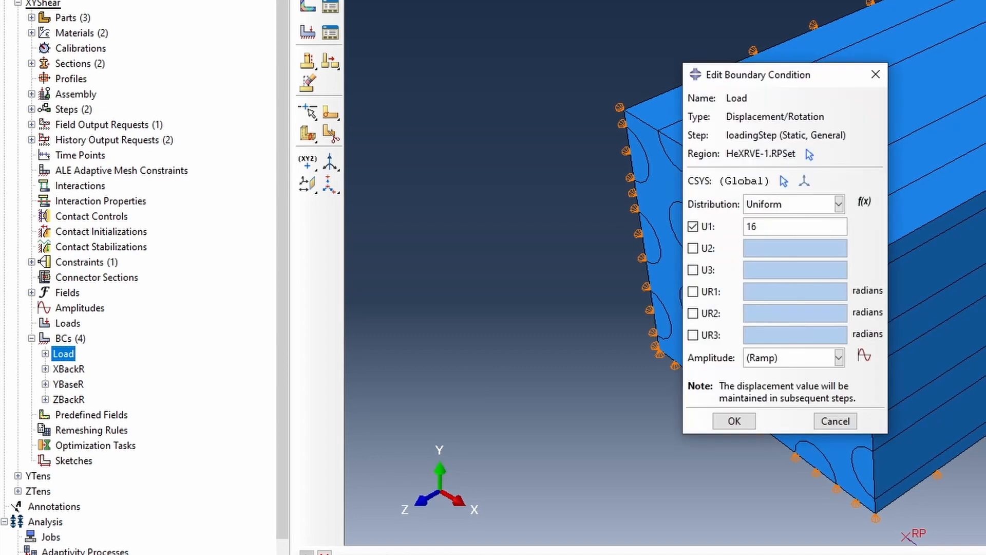
{"action": "key", "text": "BackSpace"}
{"action": "key", "text": "BackSpace"}
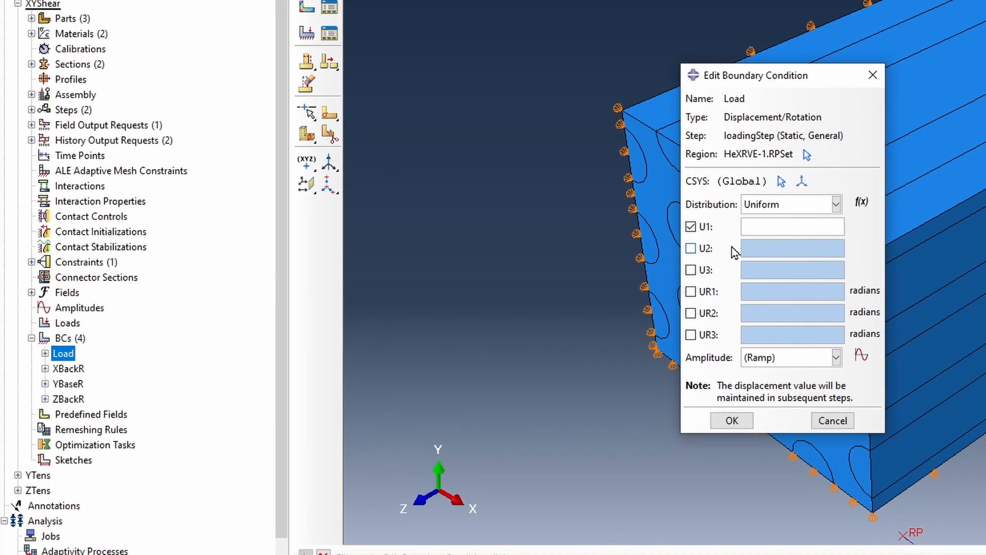
{"action": "left_click", "coordinate": [700, 226]}
{"action": "left_click", "coordinate": [705, 251]}
{"action": "type", "text": "16"}
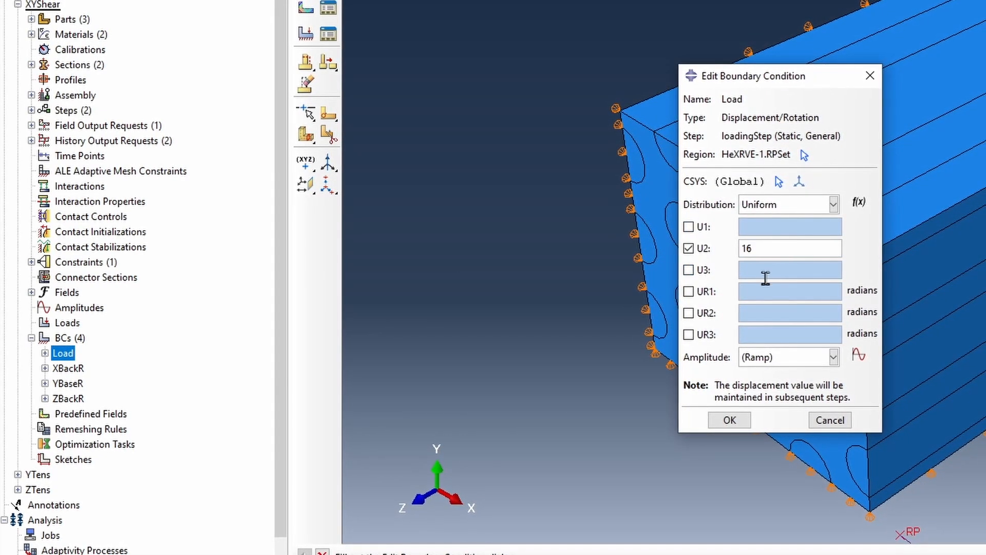
{"action": "left_click", "coordinate": [728, 420]}
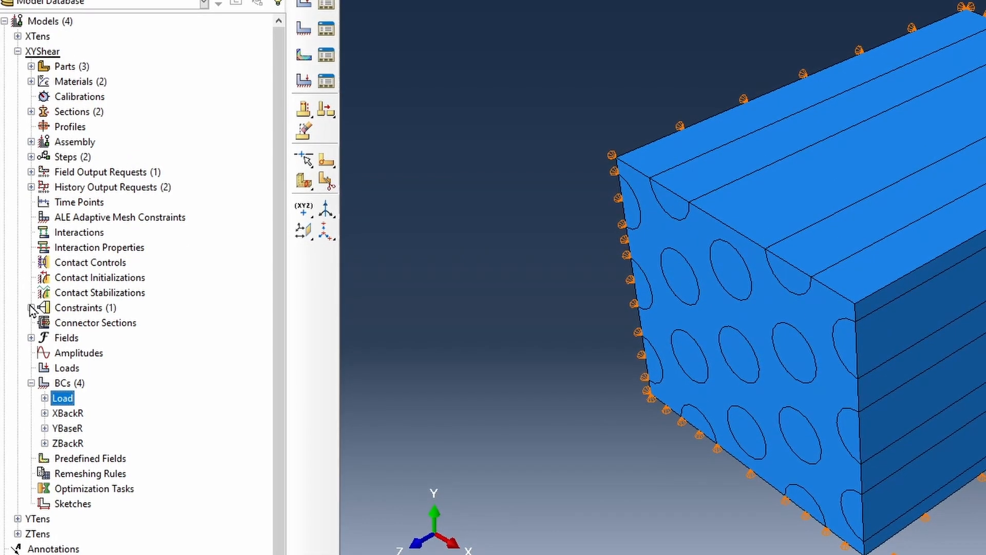
- In XYShear's constraintEqn, set the DOF to 2 for both the XFront and RPSet terms
{"action": "left_click", "coordinate": [32, 262]}
{"action": "left_click", "coordinate": [79, 276]}
{"action": "double_click", "coordinate": [82, 322]}
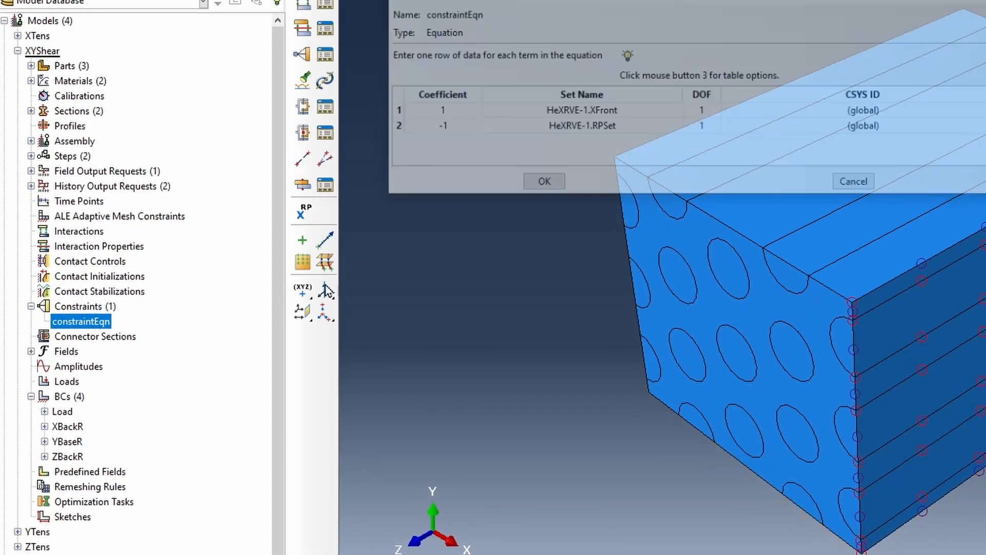
{"action": "left_click", "coordinate": [700, 111]}
{"action": "type", "text": "2"}
{"action": "left_click", "coordinate": [700, 126]}
{"action": "type", "text": "2"}
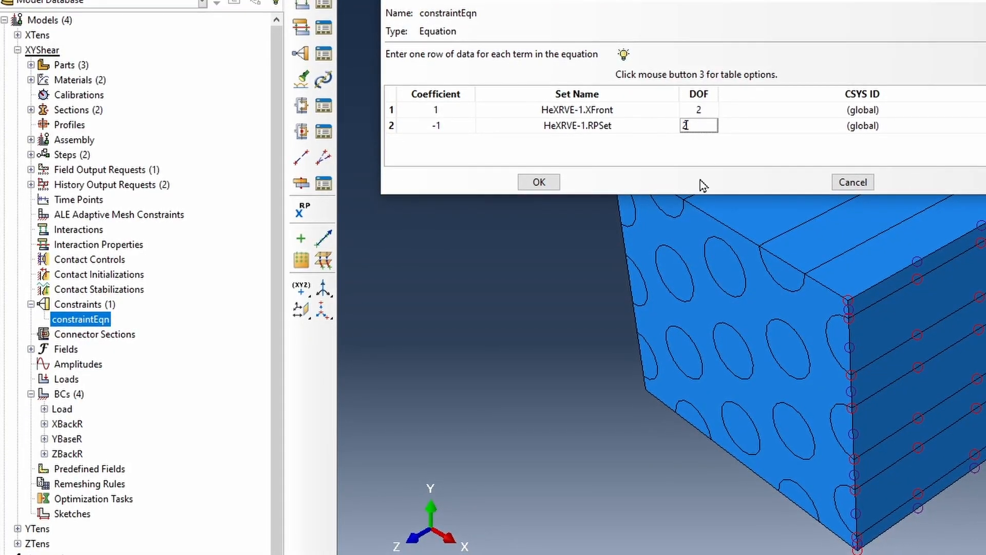
{"action": "left_click", "coordinate": [538, 182]}
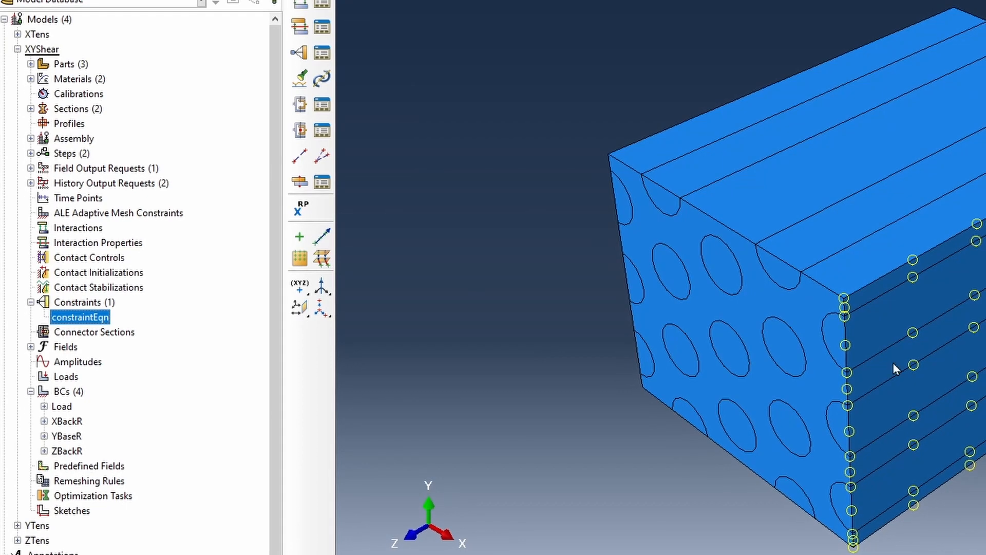
- Rename XYShear's boundary condition XBackR to XBackF
{"action": "left_click", "coordinate": [905, 319]}
{"action": "scroll", "coordinate": [905, 317], "scroll_direction": "down", "scroll_amount": 2}
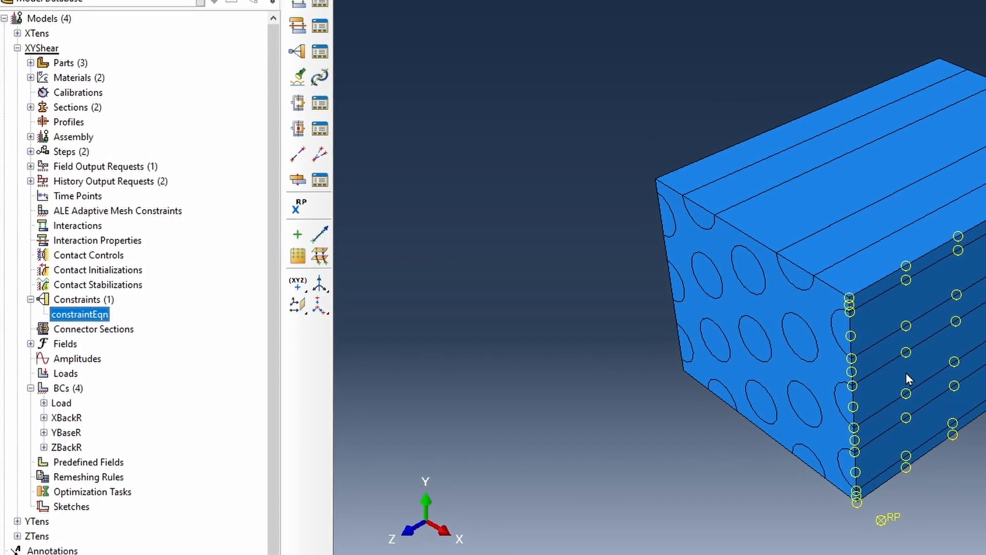
{"action": "right_click", "coordinate": [69, 418]}
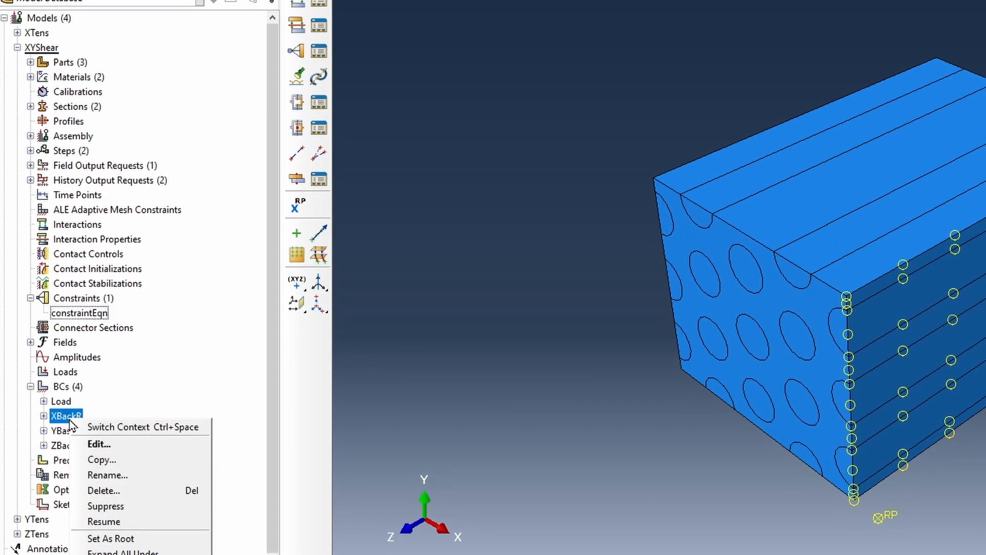
{"action": "left_click", "coordinate": [132, 479]}
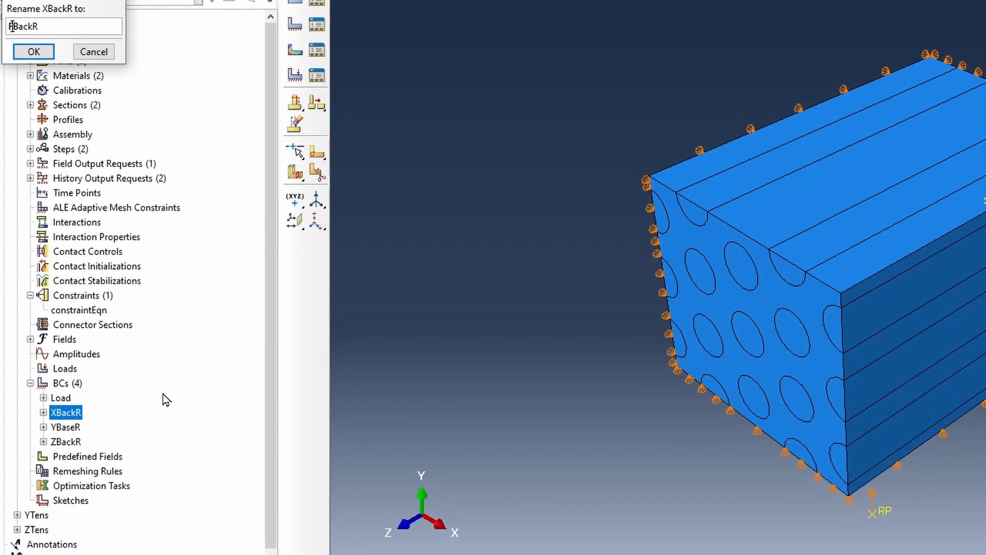
{"action": "key", "text": "End"}
{"action": "key", "text": "BackSpace"}
{"action": "type", "text": "F"}
{"action": "key", "text": "Return"}
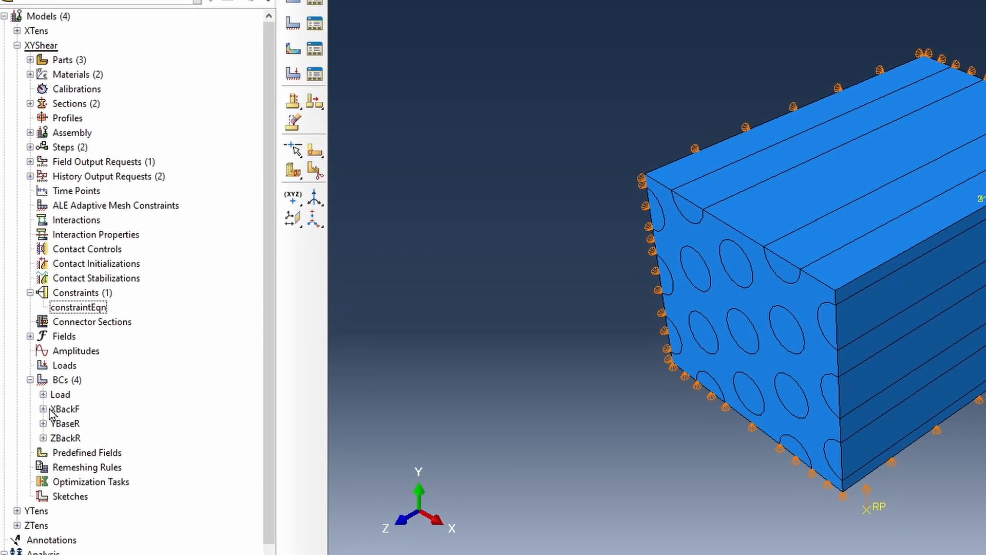
- In XBackF, additionally constrain U2 and U3 to 0 in the loading step
{"action": "key", "text": "Return"}
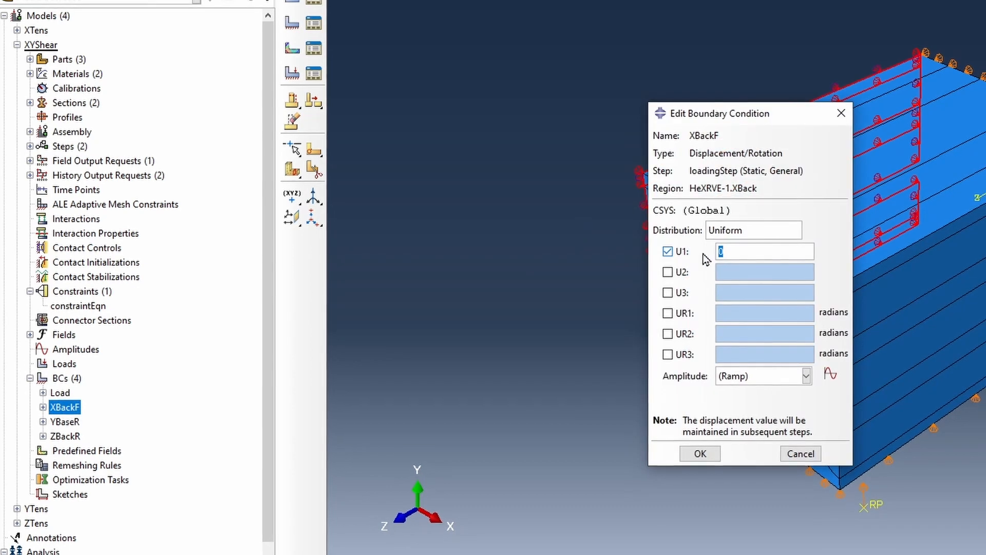
{"action": "left_click", "coordinate": [666, 292]}
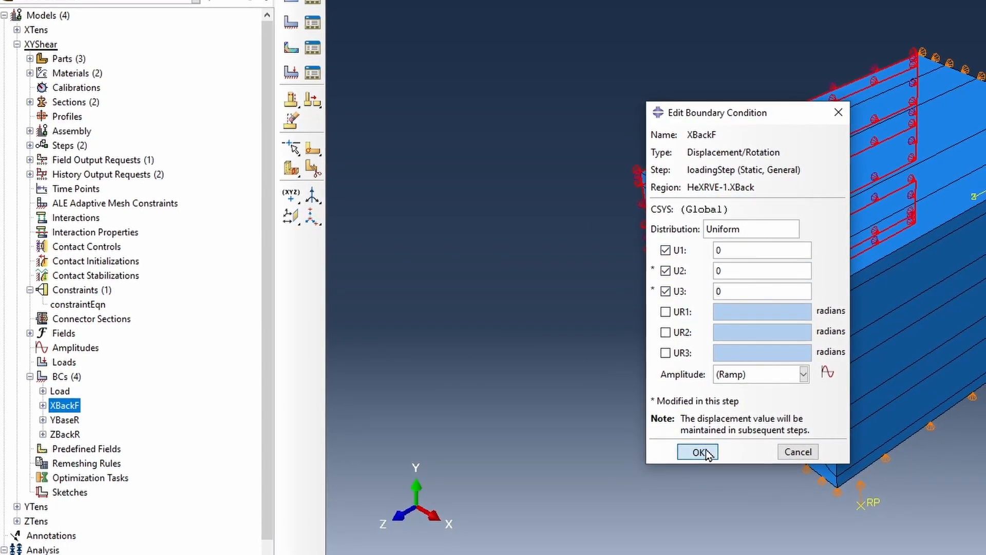
{"action": "left_click", "coordinate": [699, 452]}
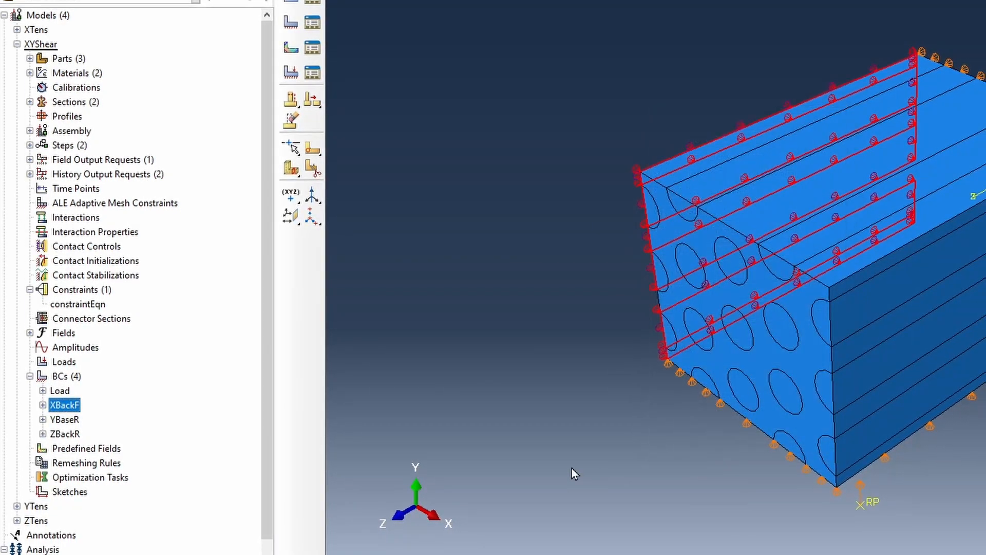
- Suppress the YBaseR and ZBackR boundary conditions in XYShear
{"action": "right_click", "coordinate": [77, 424]}
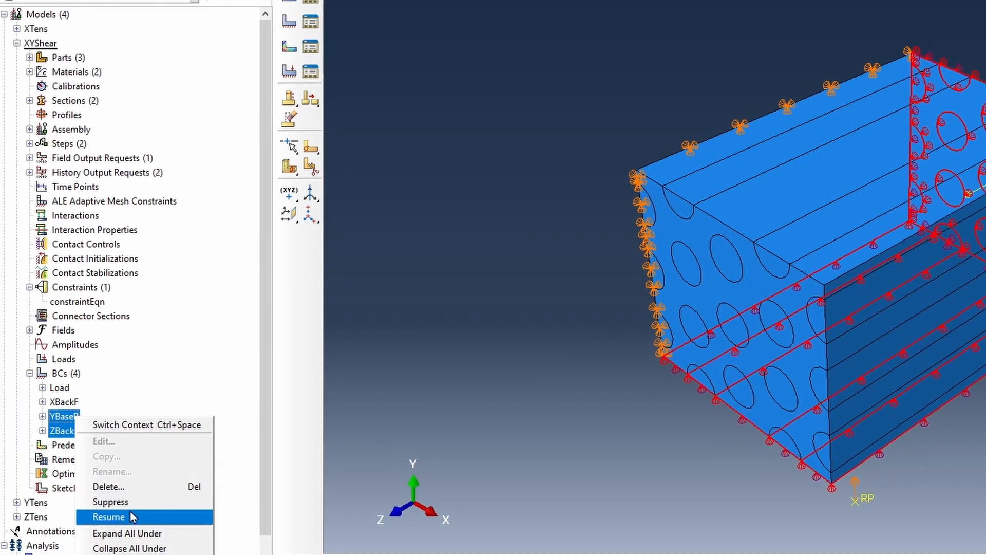
{"action": "left_click", "coordinate": [110, 501]}
{"action": "left_click", "coordinate": [61, 386]}
- Start a new mechanical Displacement/Rotation boundary condition named XFRontR in the Initial step of XYShear
{"action": "double_click", "coordinate": [71, 372]}
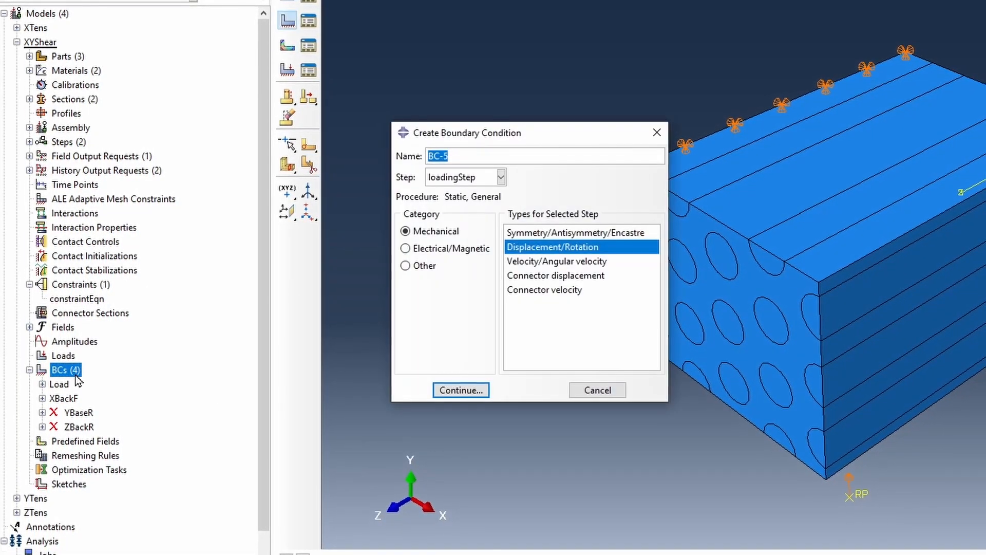
{"action": "type", "text": "XFRont"}
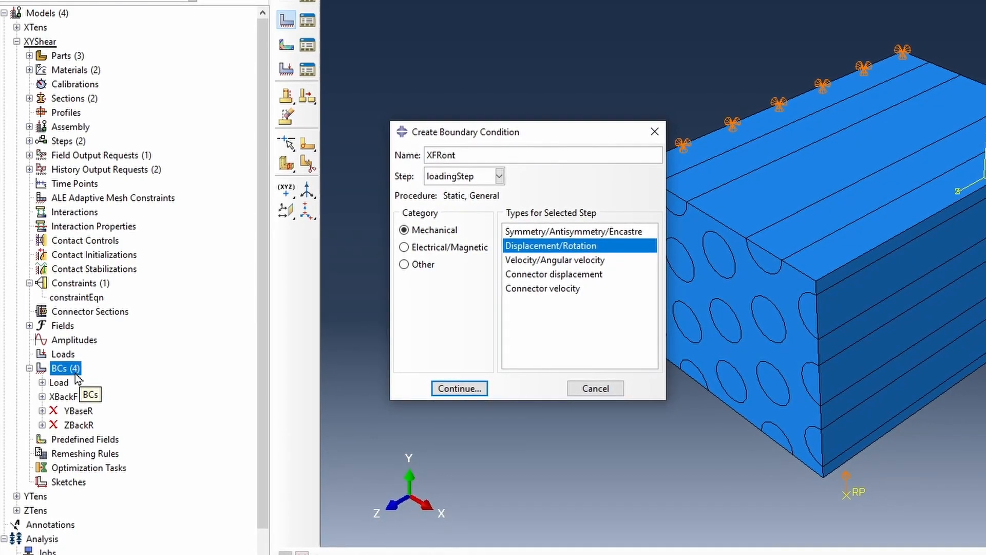
{"action": "type", "text": "R"}
{"action": "left_click", "coordinate": [448, 175]}
{"action": "left_click", "coordinate": [448, 193]}
{"action": "left_click", "coordinate": [462, 386]}
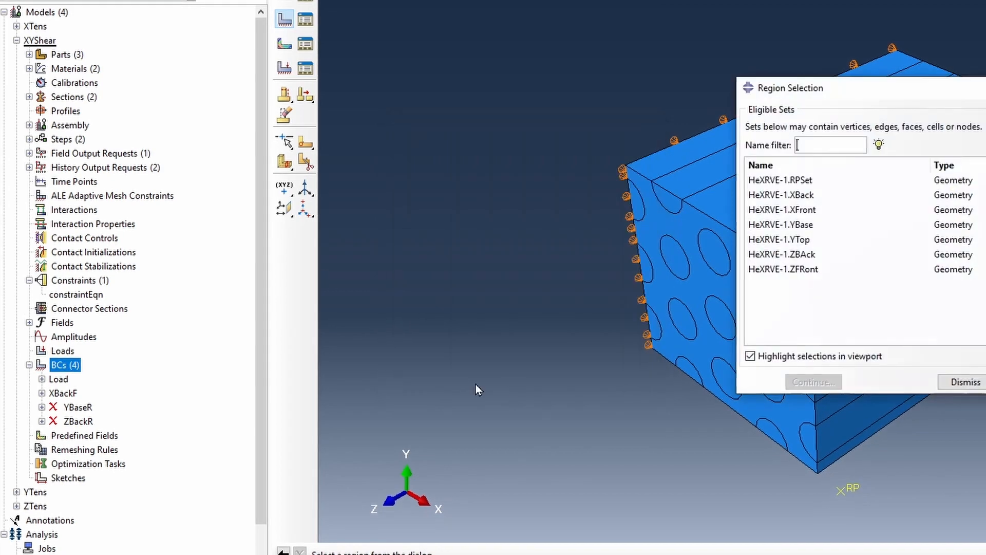
- Assign XFRontR to the HeXRVE-1.XFront set and restrain only U1
{"action": "left_click", "coordinate": [781, 209]}
{"action": "left_click", "coordinate": [817, 383]}
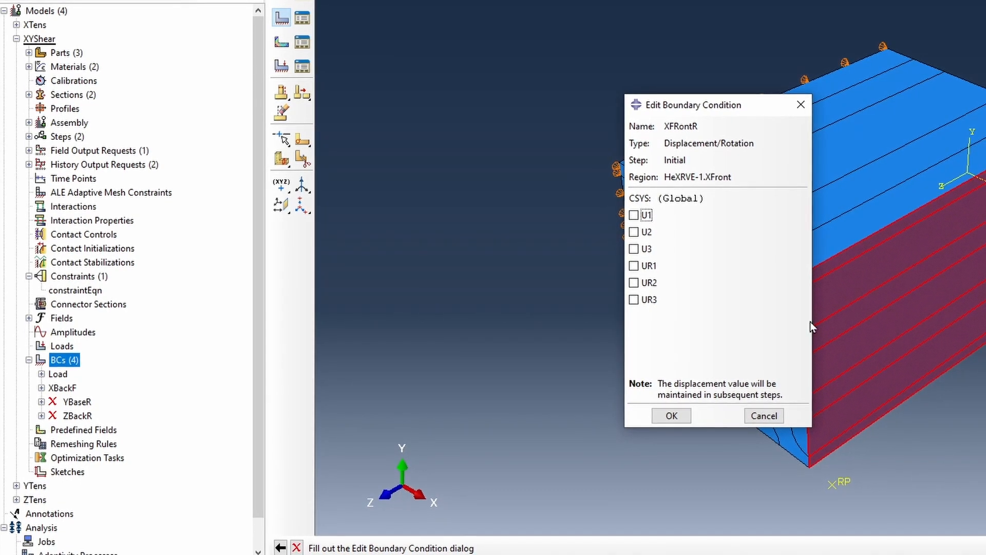
{"action": "left_click_drag", "start_coordinate": [695, 106], "coordinate": [455, 89]}
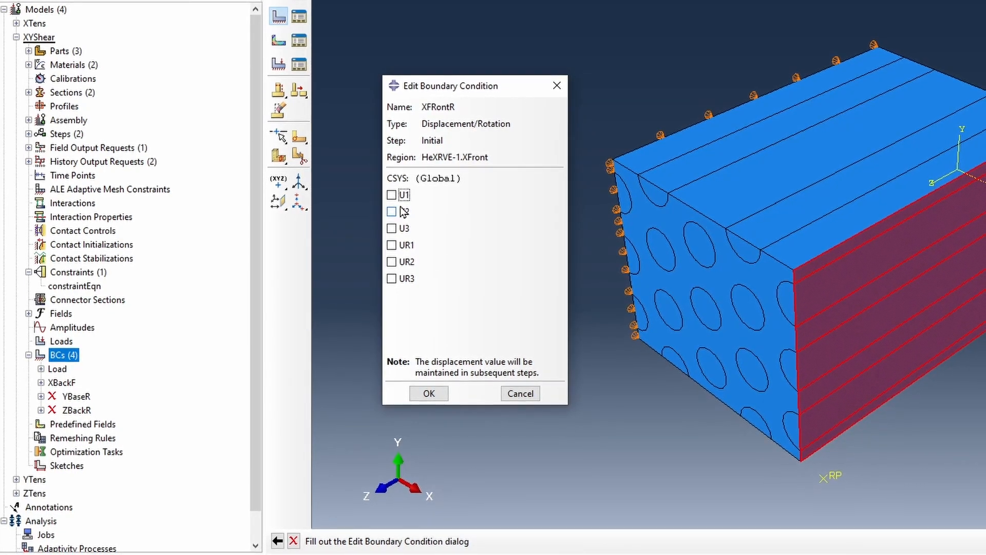
{"action": "left_click", "coordinate": [391, 194]}
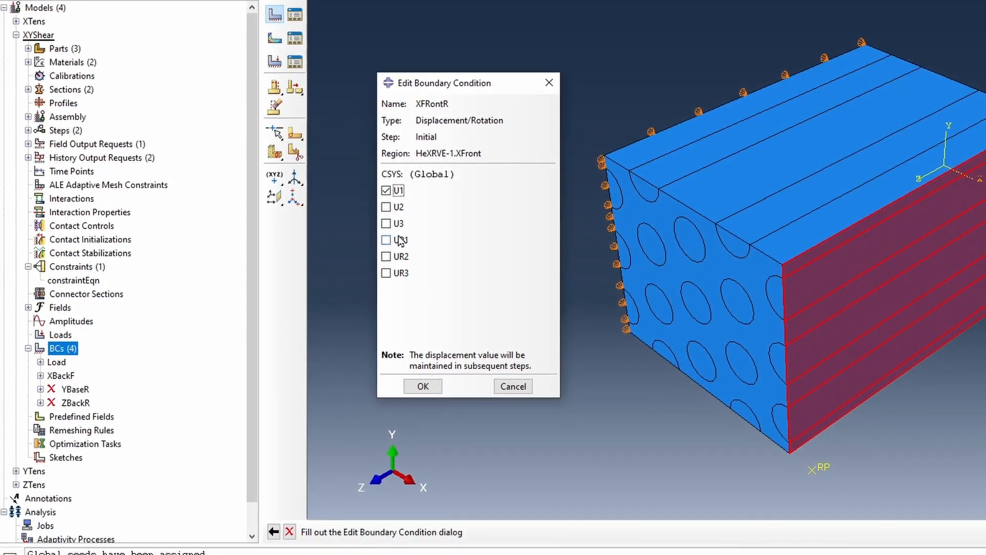
{"action": "left_click", "coordinate": [422, 385]}
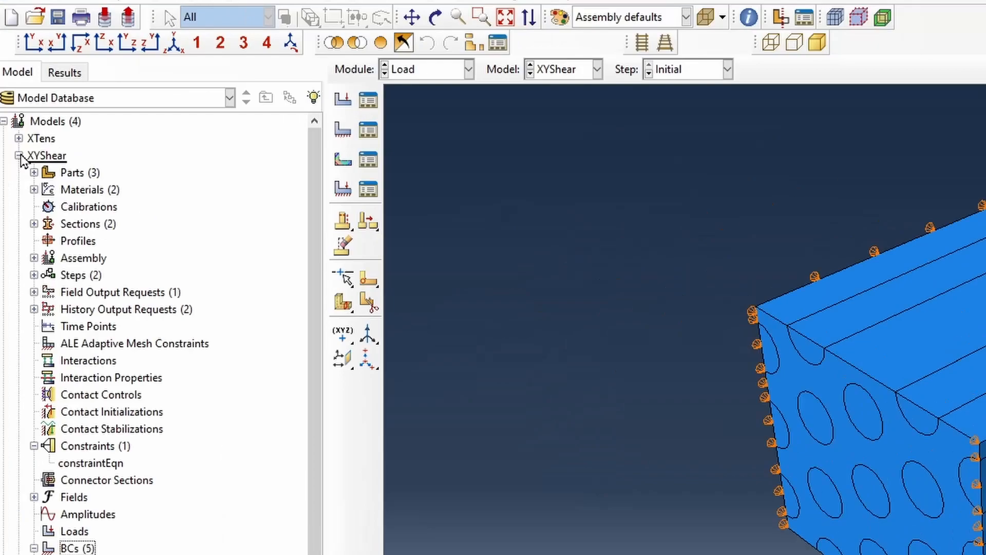
- Copy the YTens model to a new model named YZShear
{"action": "left_click", "coordinate": [15, 111]}
{"action": "right_click", "coordinate": [46, 177]}
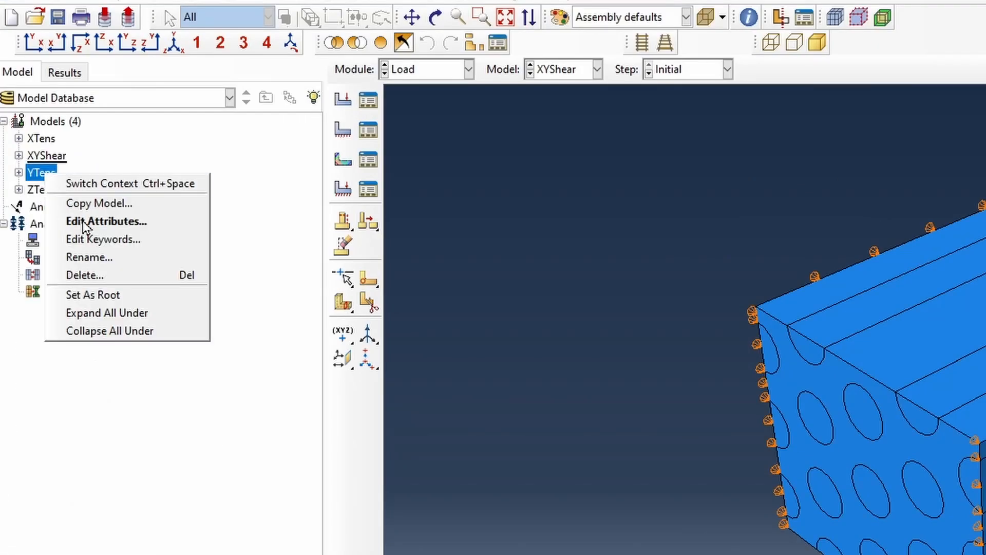
{"action": "left_click", "coordinate": [125, 204]}
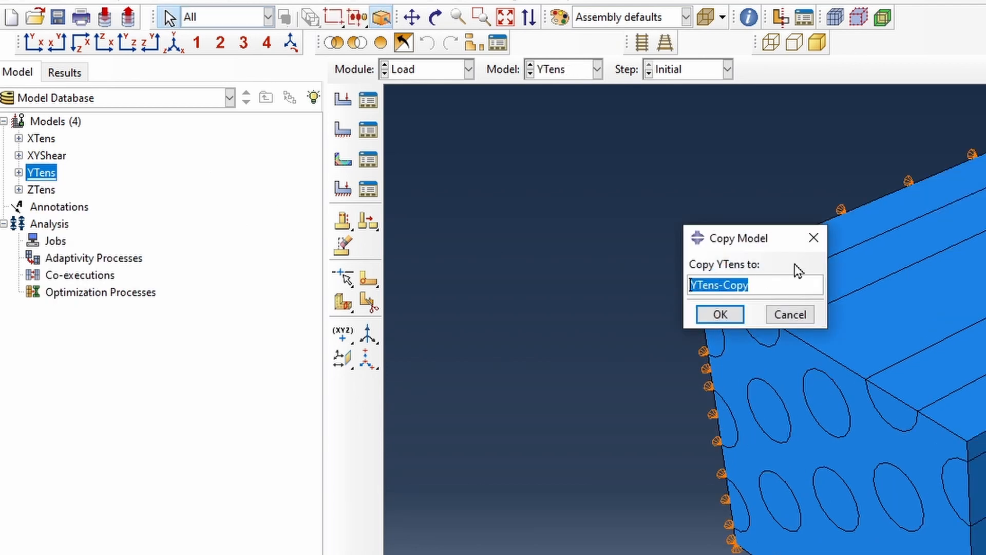
{"action": "type", "text": "YZShear"}
{"action": "key", "text": "Return"}
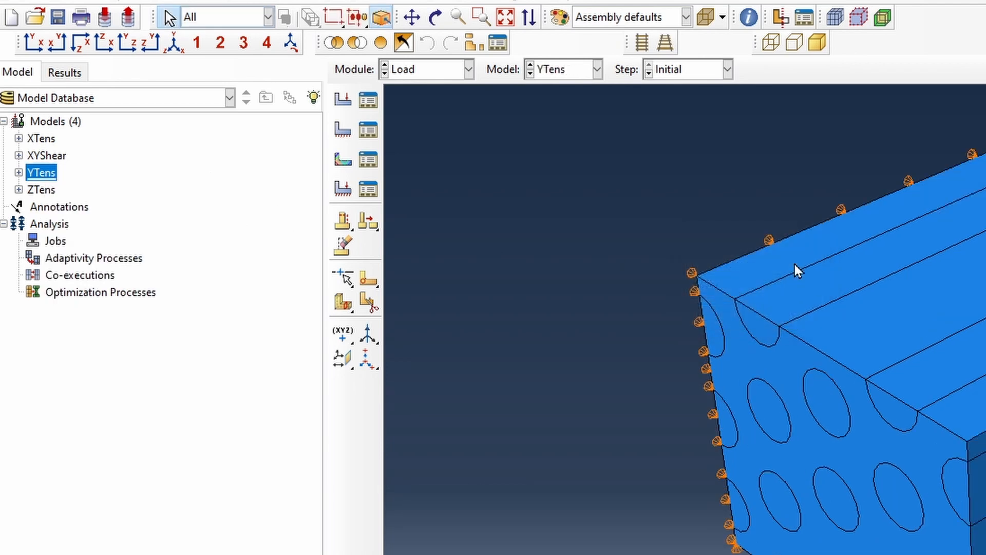
- In YZShear, edit the Load boundary condition to release U2 and prescribe U3 instead
{"action": "left_click", "coordinate": [19, 189]}
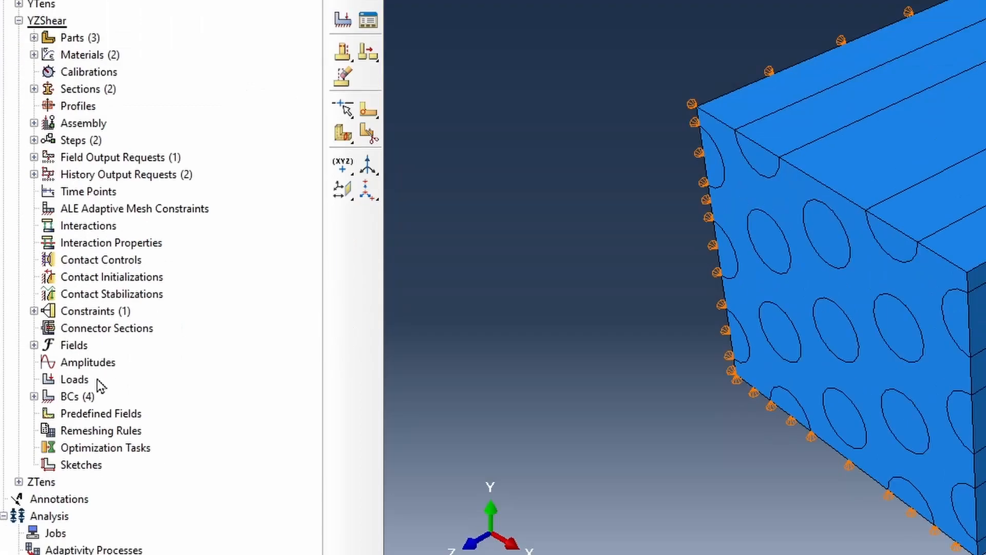
{"action": "left_click", "coordinate": [34, 396]}
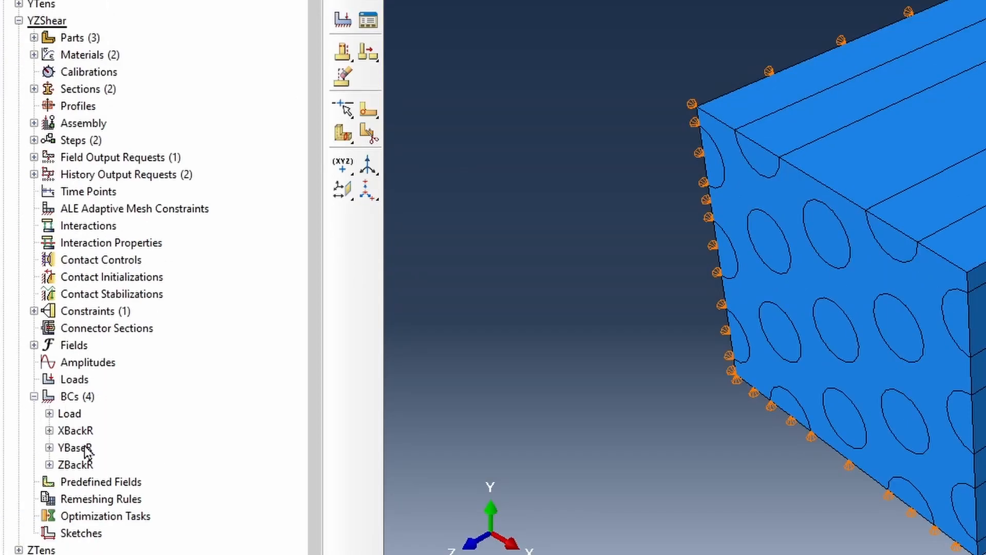
{"action": "double_click", "coordinate": [77, 417]}
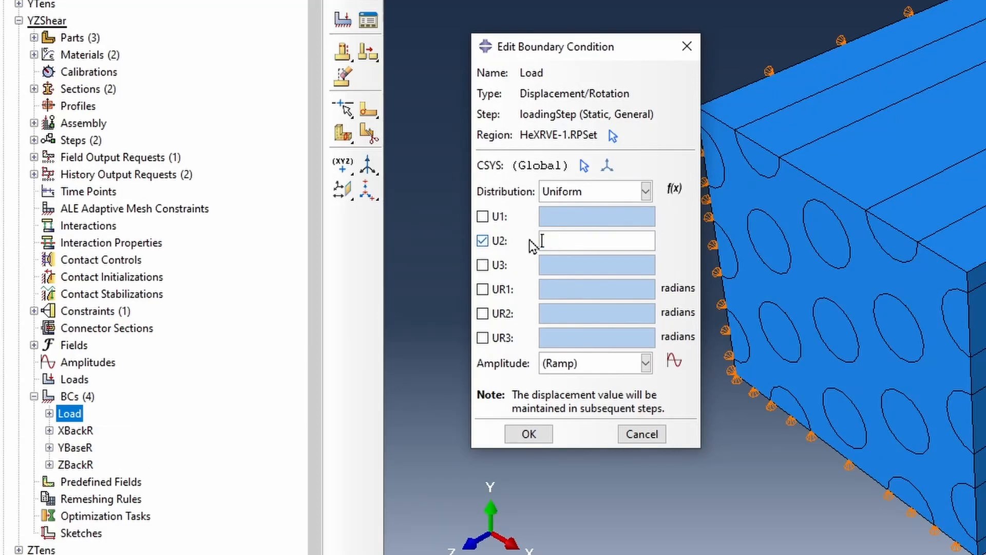
{"action": "left_click", "coordinate": [495, 244]}
{"action": "left_click", "coordinate": [501, 268]}
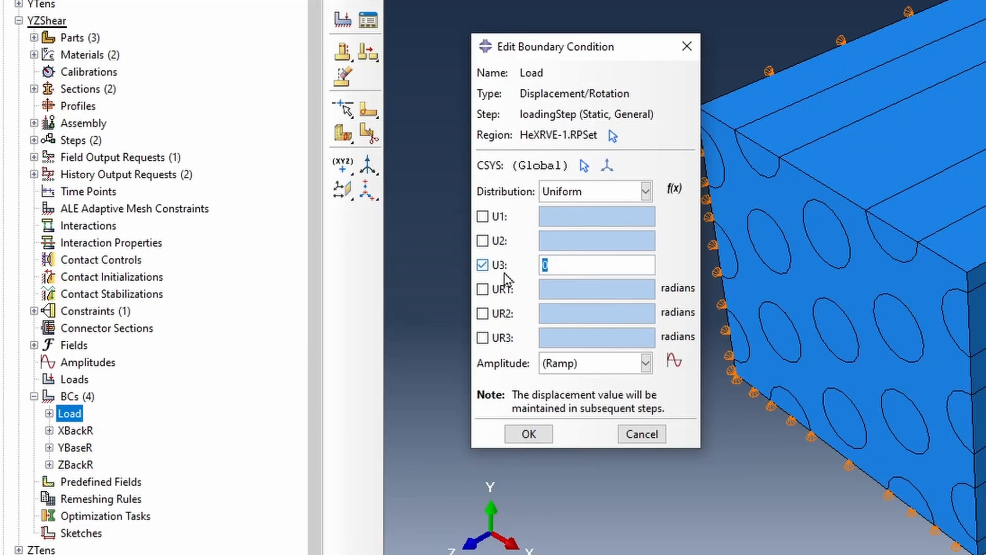
{"action": "left_click", "coordinate": [529, 433]}
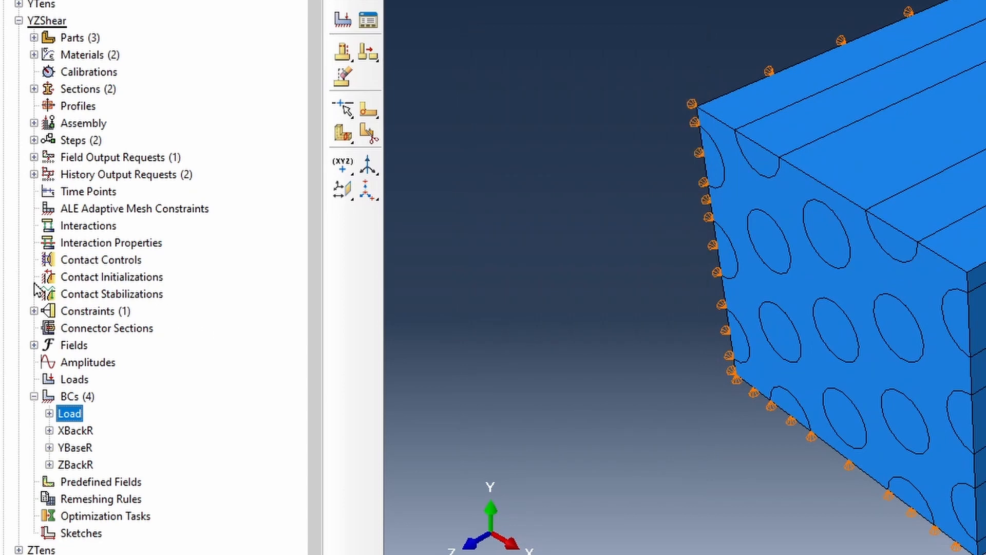
- Open YZShear's constraintEqn, check the sets and DOF of both equation terms, and accept the definition
{"action": "left_click", "coordinate": [34, 310]}
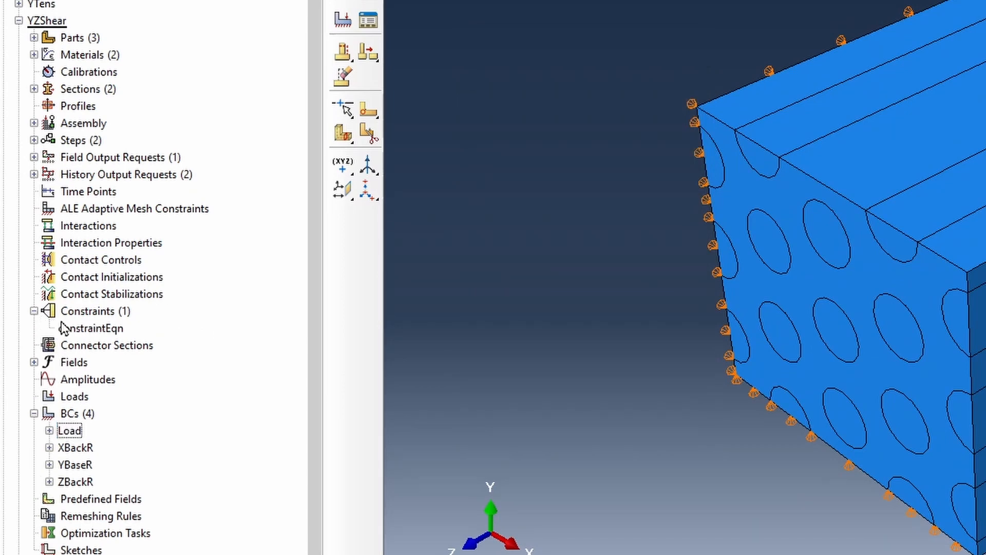
{"action": "double_click", "coordinate": [82, 330]}
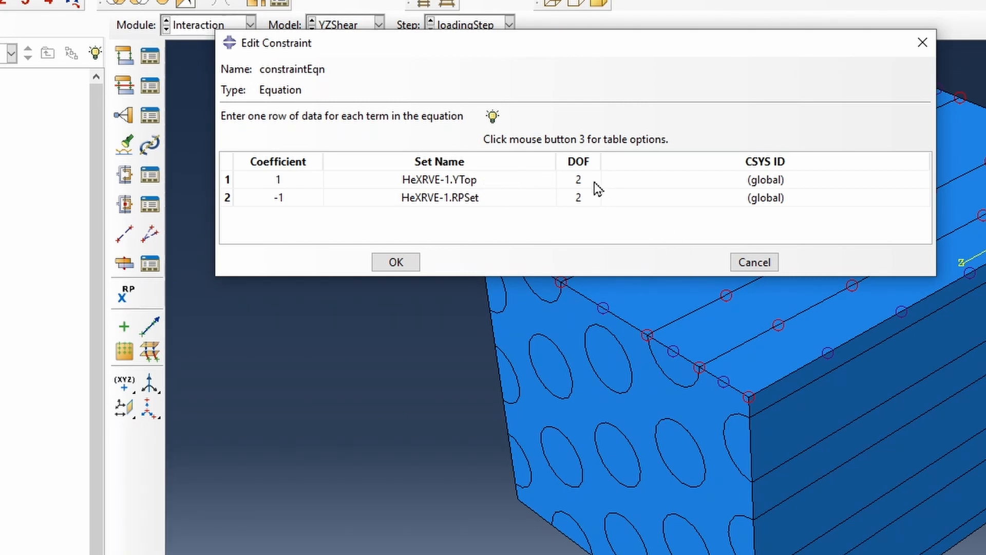
{"action": "left_click", "coordinate": [403, 267]}
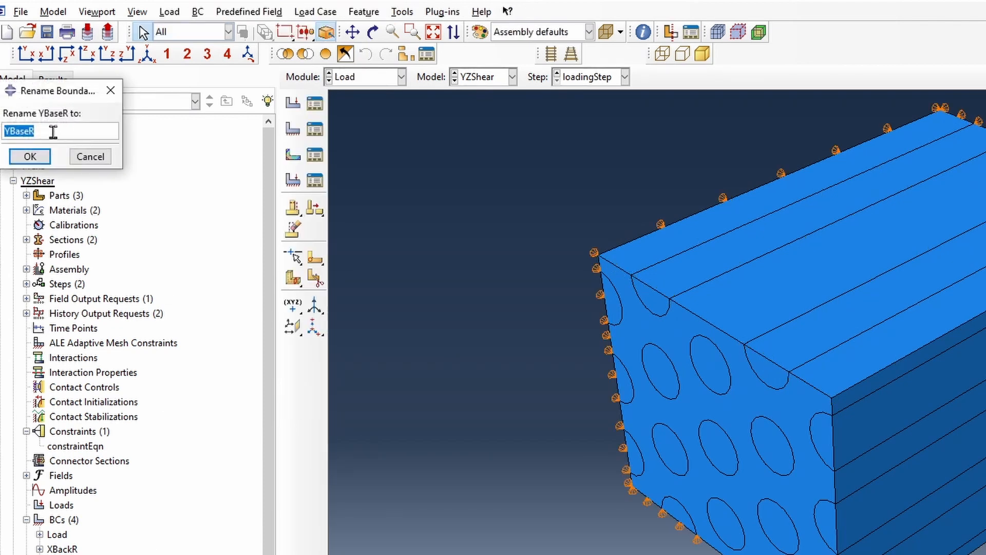
- Rename YZShear's YBaseR boundary condition to YBaseF and additionally constrain its U1 and U3 displacements
{"action": "key", "text": "BackSpace"}
{"action": "key", "text": "Return"}
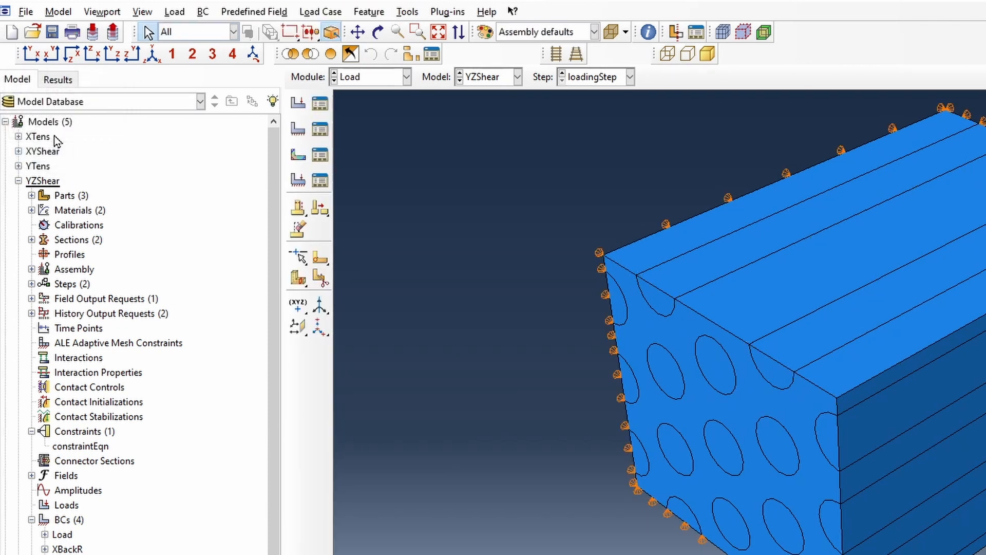
{"action": "double_click", "coordinate": [67, 554]}
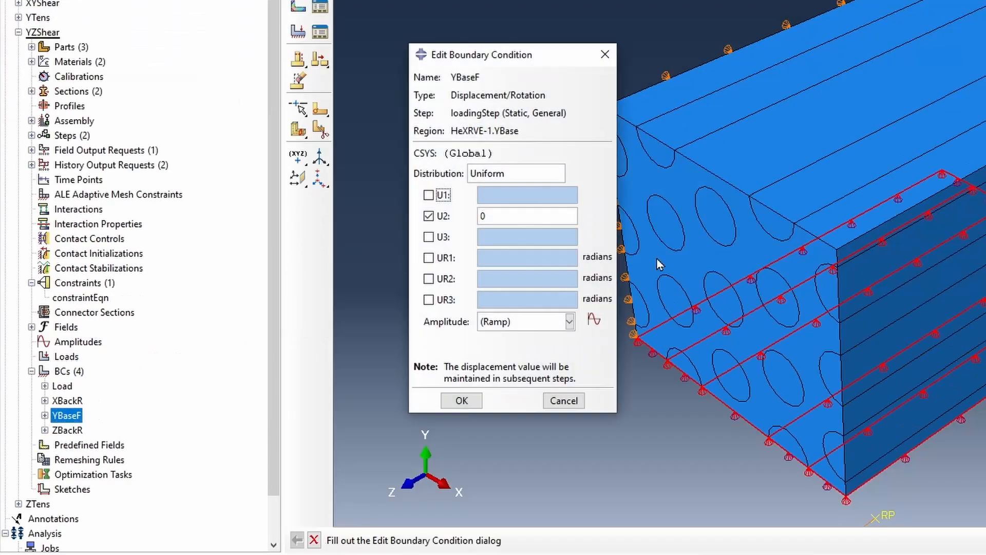
{"action": "left_click", "coordinate": [443, 196]}
{"action": "left_click", "coordinate": [442, 241]}
{"action": "left_click", "coordinate": [448, 401]}
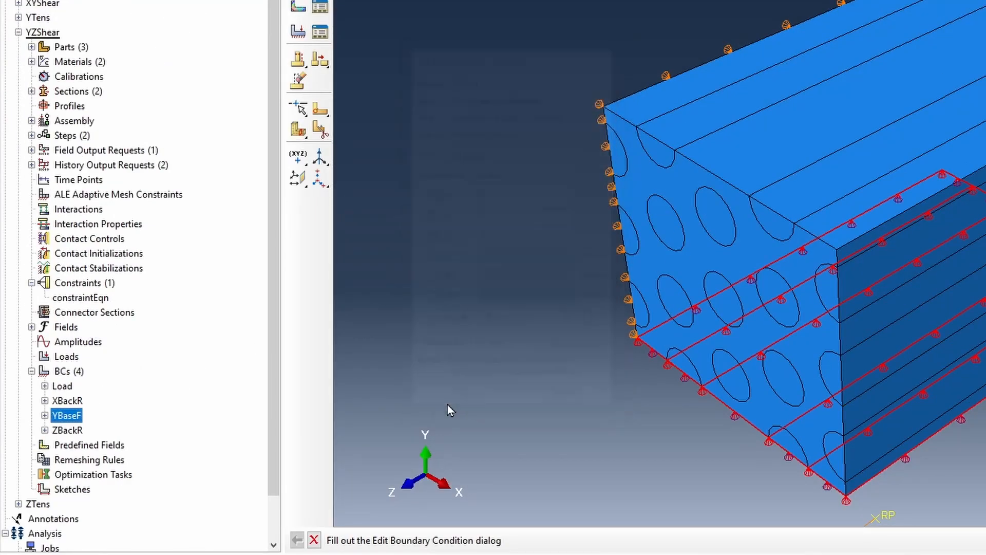
- Suppress the XBackR and ZBackR boundary conditions in YZShear
{"action": "left_click", "coordinate": [71, 432]}
{"action": "left_click", "coordinate": [70, 400], "text": "ctrl"}
{"action": "right_click", "coordinate": [73, 401]}
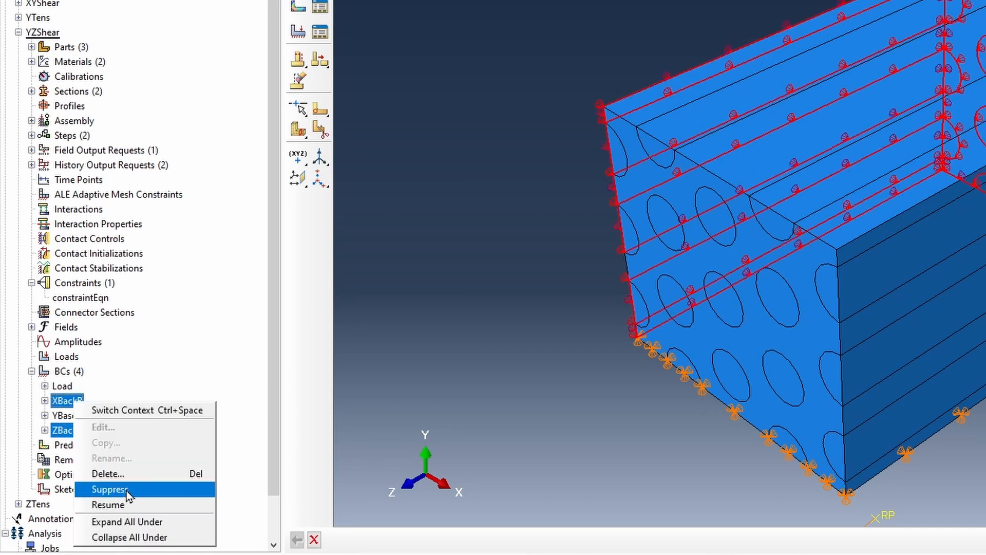
{"action": "left_click", "coordinate": [110, 489]}
- Create a Displacement/Rotation boundary condition YTopR in YZShear's Initial step, constraining U2 on the HeXRVE-1.YTop set
{"action": "left_click", "coordinate": [71, 359]}
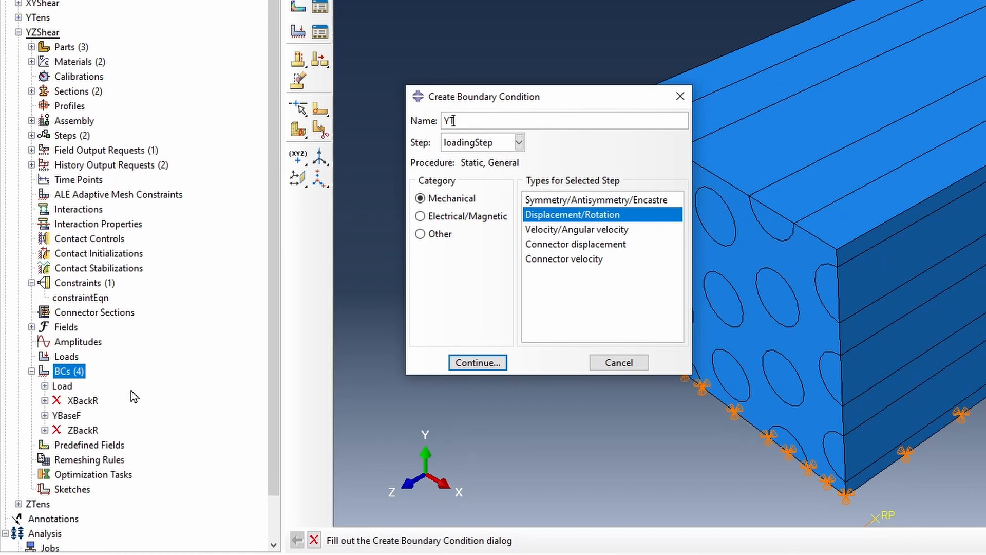
{"action": "left_click", "coordinate": [469, 144]}
{"action": "left_click", "coordinate": [483, 155]}
{"action": "left_click", "coordinate": [488, 364]}
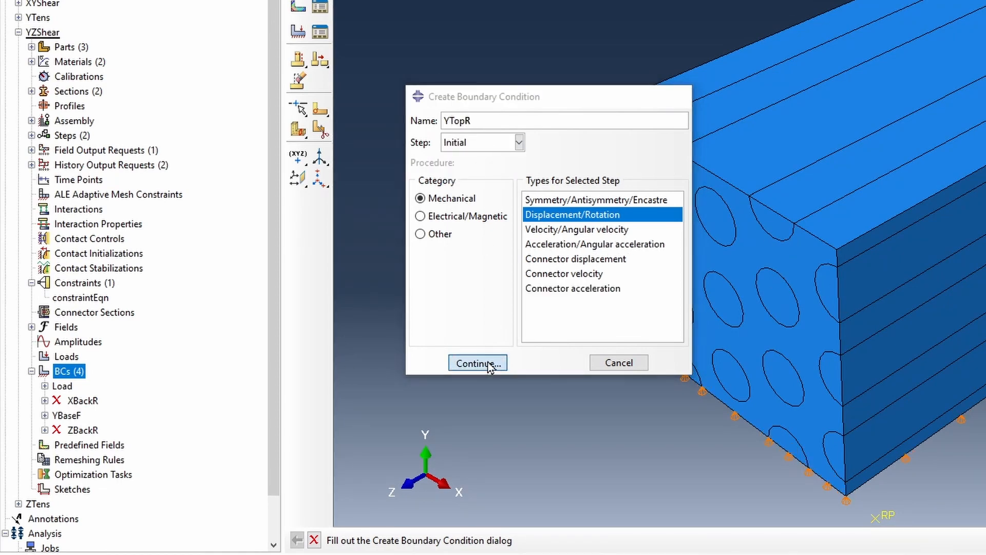
{"action": "left_click", "coordinate": [822, 211]}
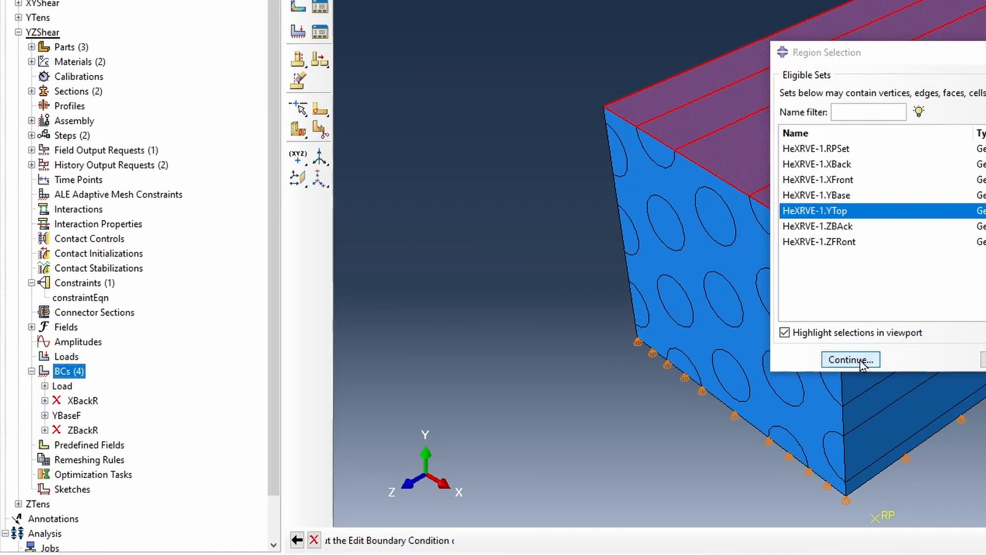
{"action": "left_click", "coordinate": [851, 359]}
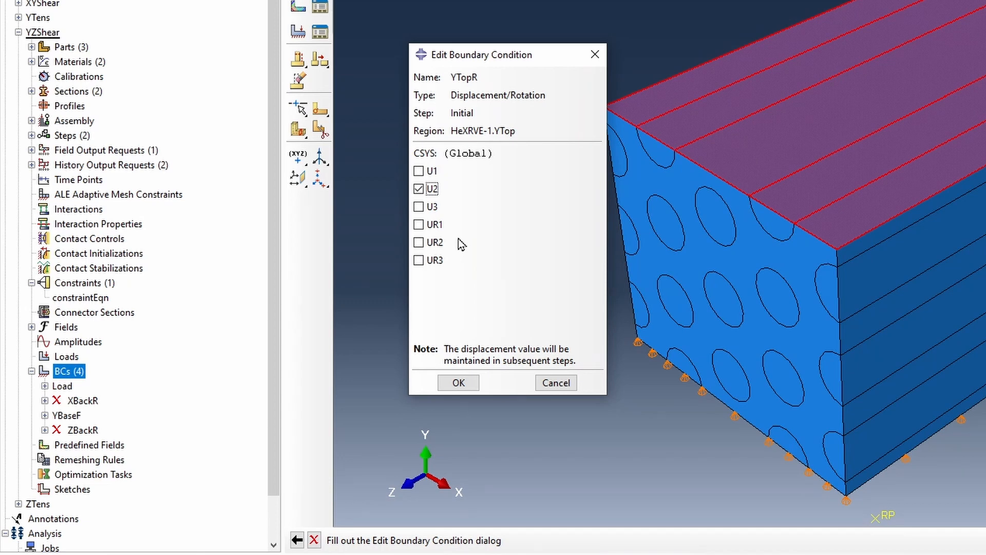
{"action": "left_click", "coordinate": [457, 385]}
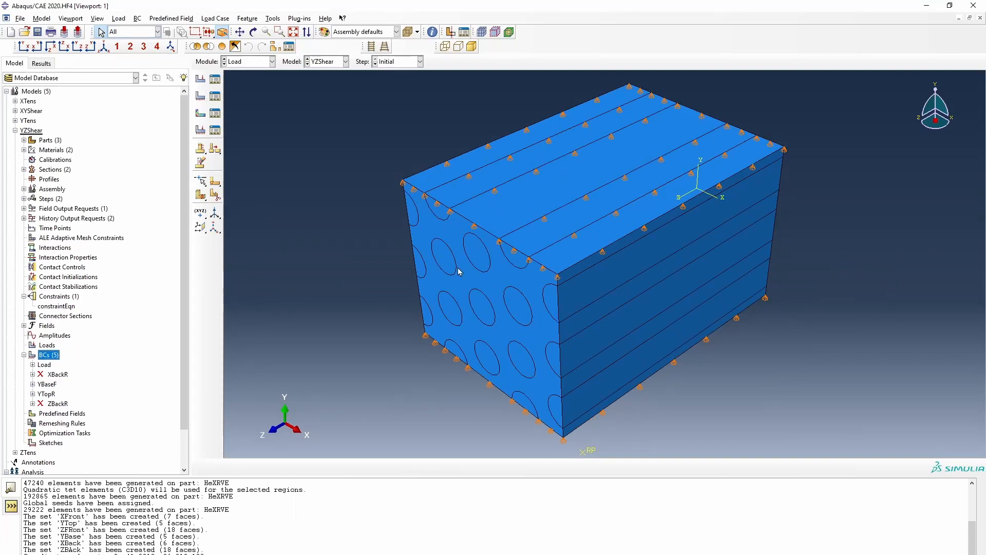
- Copy the ZTens model to a new model named ZXShear
{"action": "left_click", "coordinate": [15, 131]}
{"action": "right_click", "coordinate": [30, 140]}
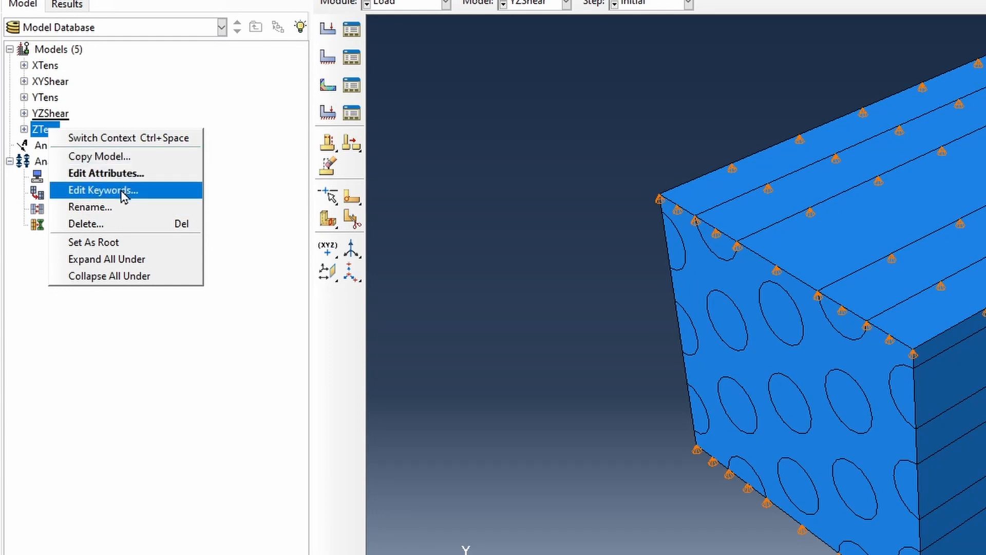
{"action": "left_click", "coordinate": [125, 155]}
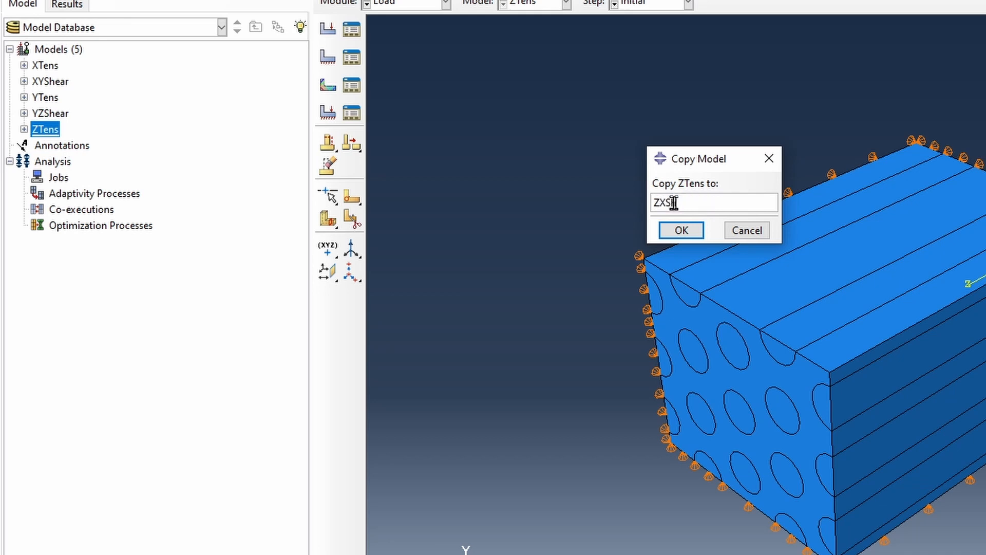
{"action": "key", "text": "Return"}
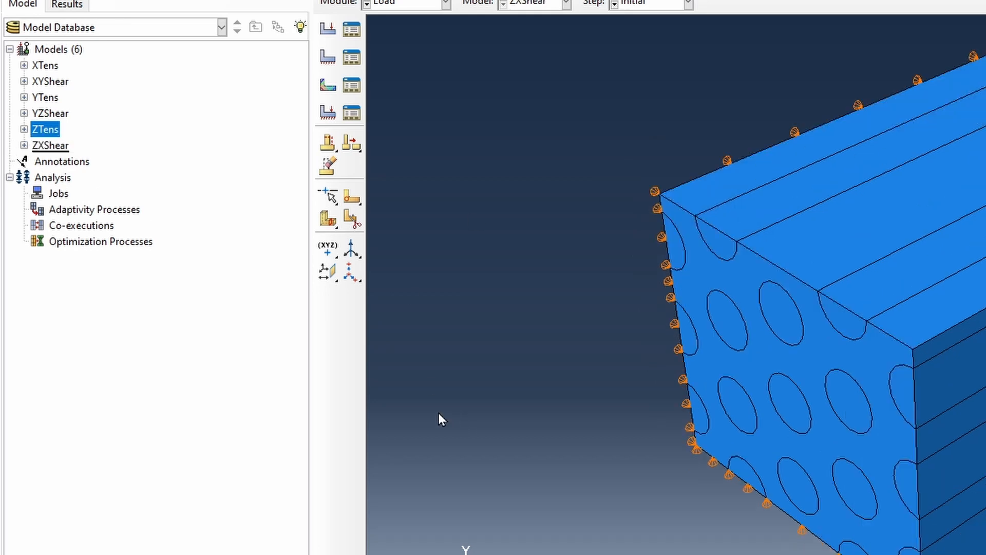
- In ZXShear, edit the Load boundary condition to release U3 and prescribe a U1 displacement of 16
{"action": "left_click", "coordinate": [24, 146]}
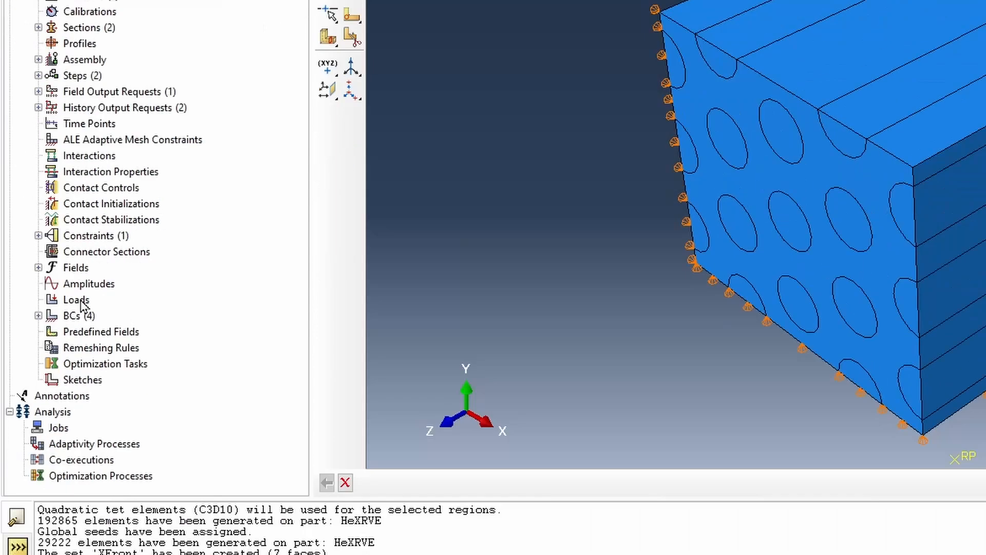
{"action": "left_click", "coordinate": [38, 315]}
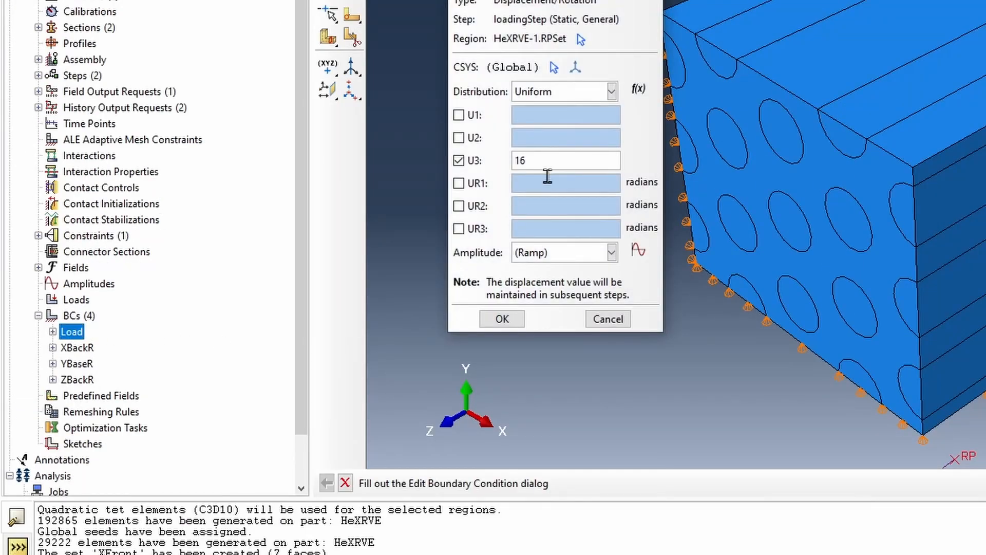
{"action": "left_click", "coordinate": [459, 161]}
{"action": "left_click", "coordinate": [459, 115]}
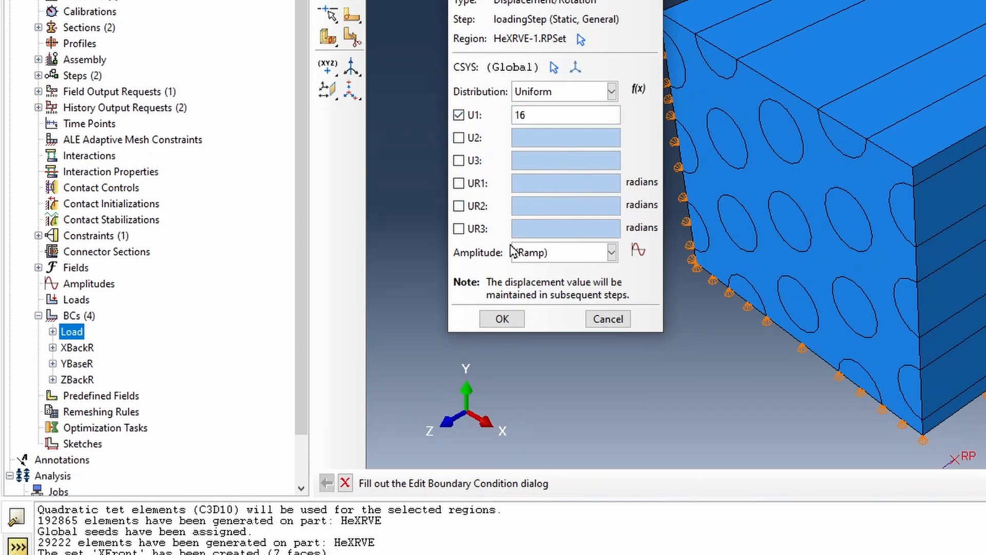
{"action": "left_click", "coordinate": [504, 318]}
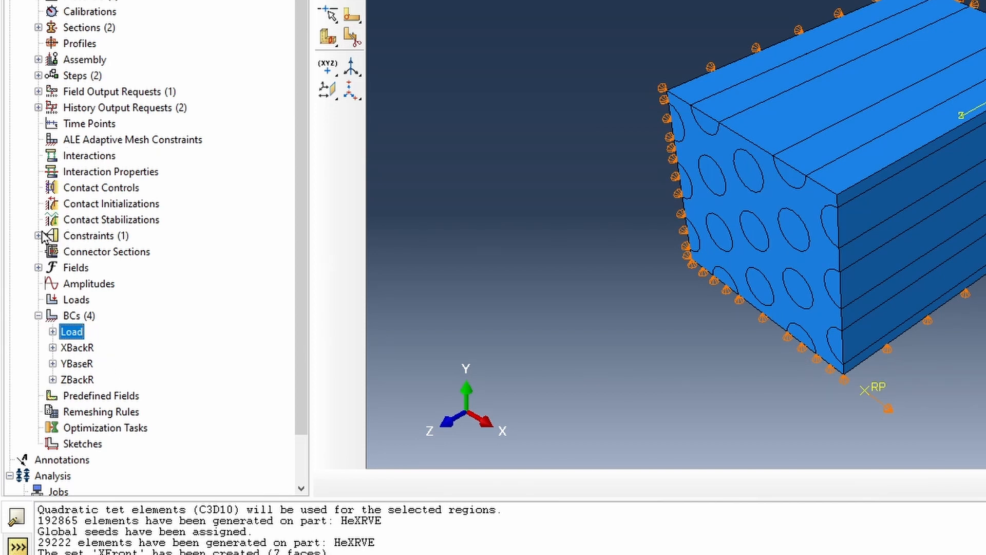
- In ZXShear's constraintEqn, set the DOF of both the ZFRont and RPSet terms to 1
{"action": "double_click", "coordinate": [89, 252]}
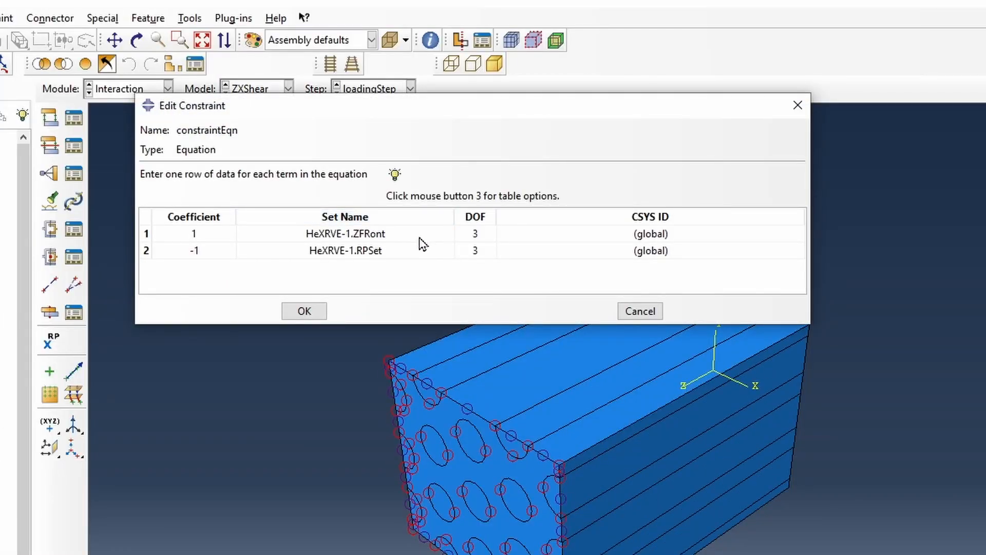
{"action": "double_click", "coordinate": [475, 235]}
{"action": "type", "text": "1"}
{"action": "double_click", "coordinate": [474, 252]}
{"action": "type", "text": "1"}
{"action": "left_click", "coordinate": [316, 311]}
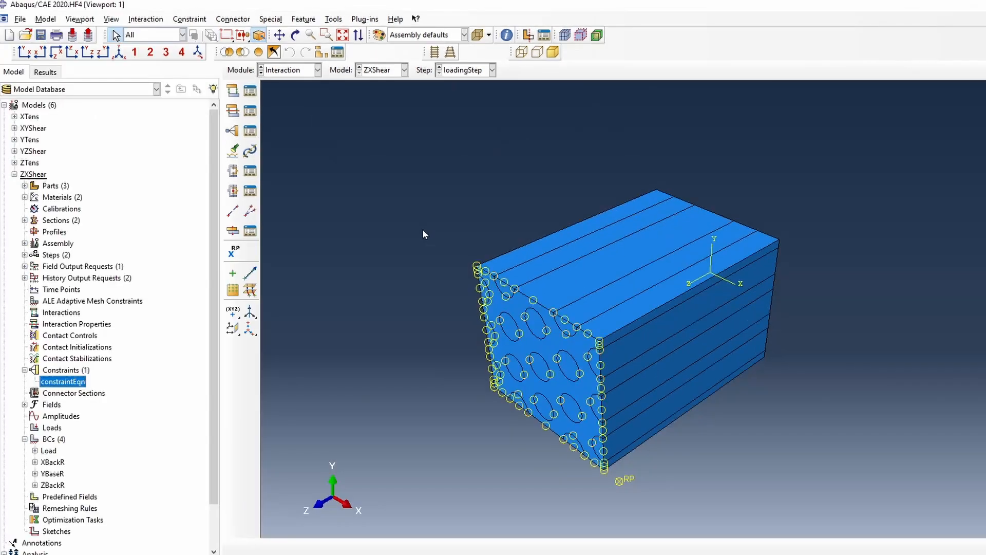
- Rename ZXShear's ZBackR boundary condition to ZBackF and additionally fix its U1 and U2 displacements at 0
{"action": "right_click", "coordinate": [48, 483]}
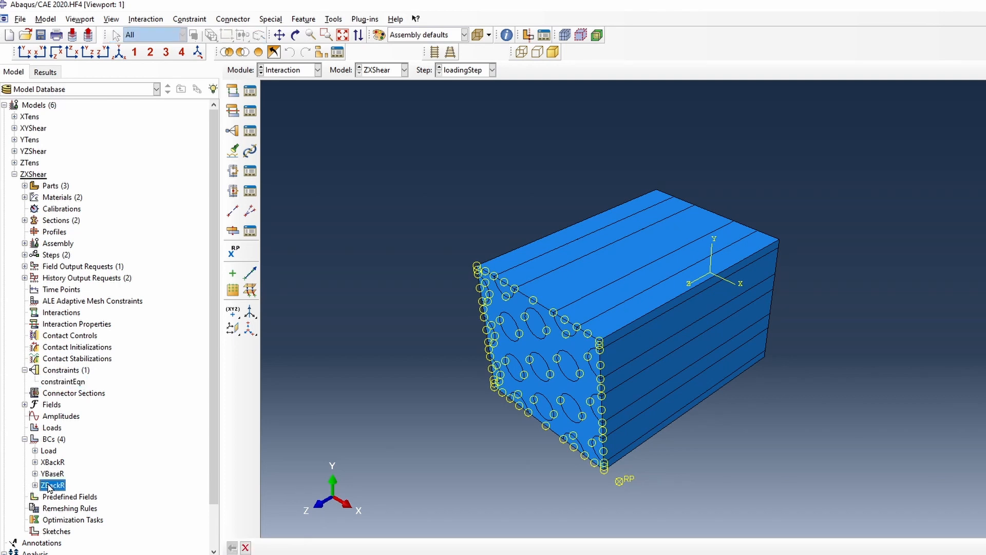
{"action": "left_click", "coordinate": [105, 505]}
{"action": "left_click", "coordinate": [49, 113]}
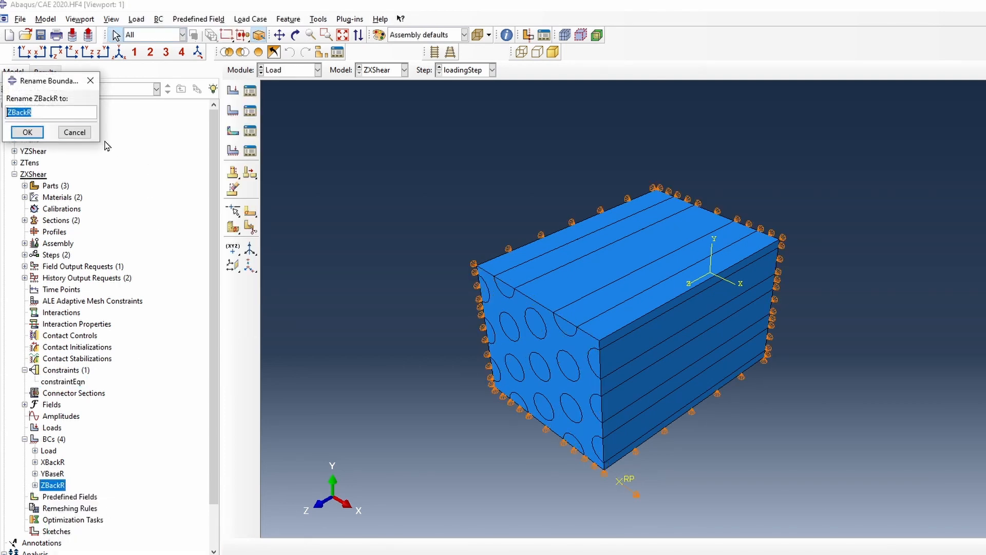
{"action": "type", "text": "F"}
{"action": "key", "text": "Return"}
{"action": "double_click", "coordinate": [52, 484]}
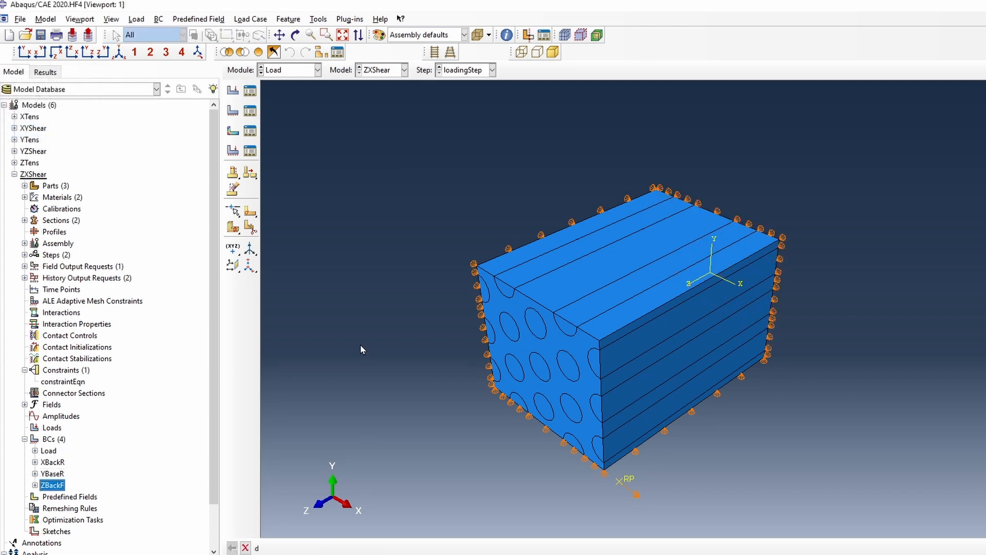
{"action": "left_click", "coordinate": [343, 278]}
{"action": "left_click", "coordinate": [339, 295]}
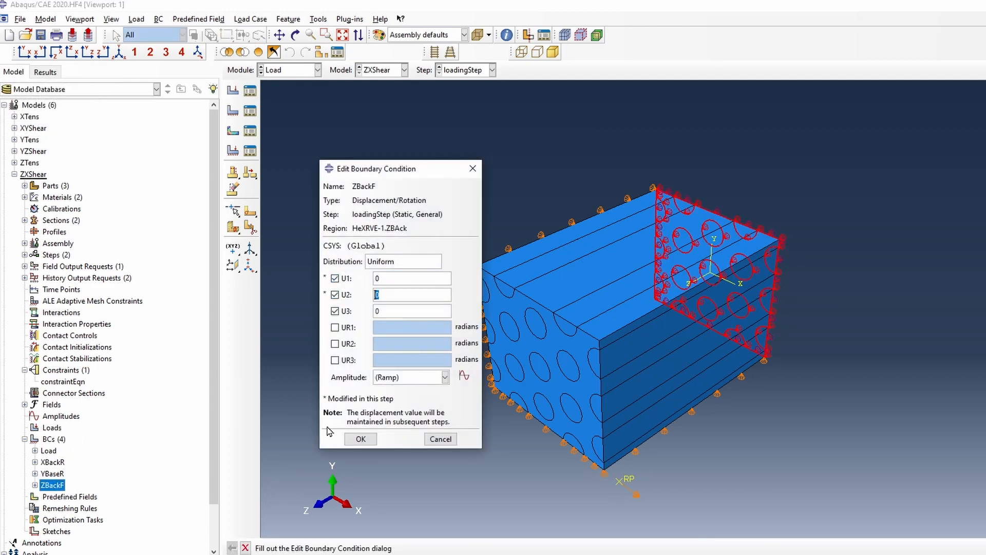
{"action": "left_click", "coordinate": [360, 439]}
- Suppress the XBackR and YBaseR boundary conditions in ZXShear
{"action": "left_click", "coordinate": [47, 473]}
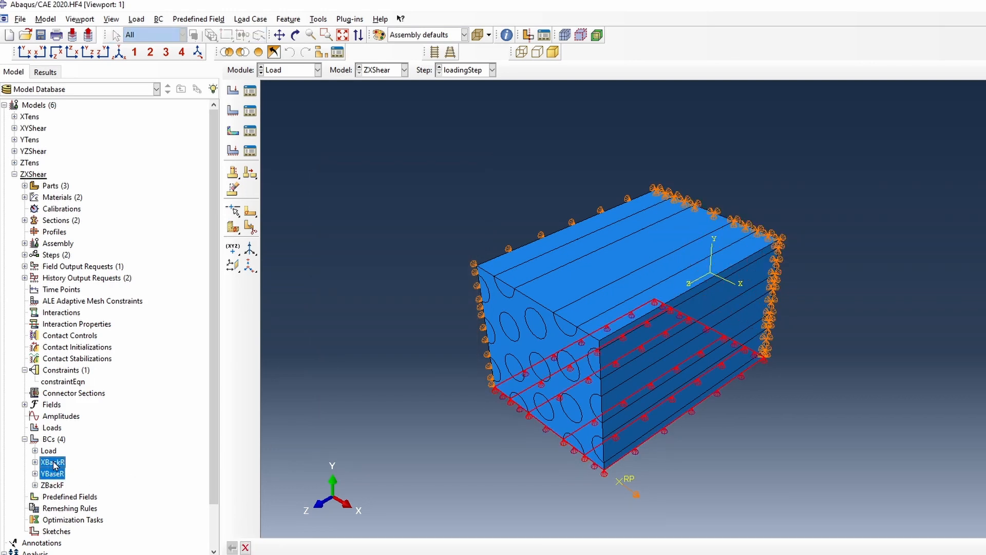
{"action": "left_click", "coordinate": [54, 462], "text": "ctrl"}
{"action": "right_click", "coordinate": [53, 461]}
{"action": "left_click", "coordinate": [82, 529]}
- Create a Displacement/Rotation boundary condition ZFRontR in ZXShear's Initial step, constraining only U3 on the HeXRVE-1.ZFRont set
{"action": "double_click", "coordinate": [51, 440]}
{"action": "type", "text": "ZFRont"}
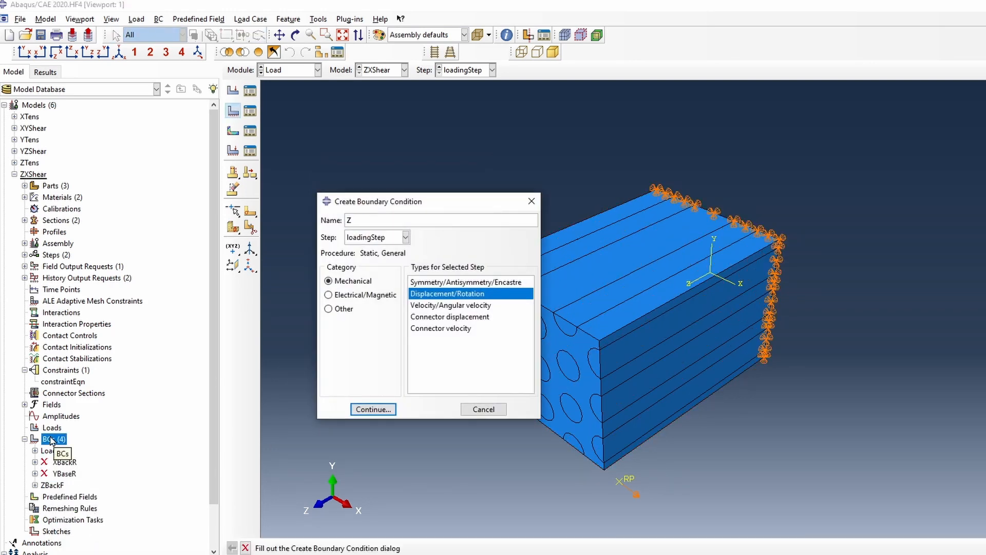
{"action": "type", "text": "R"}
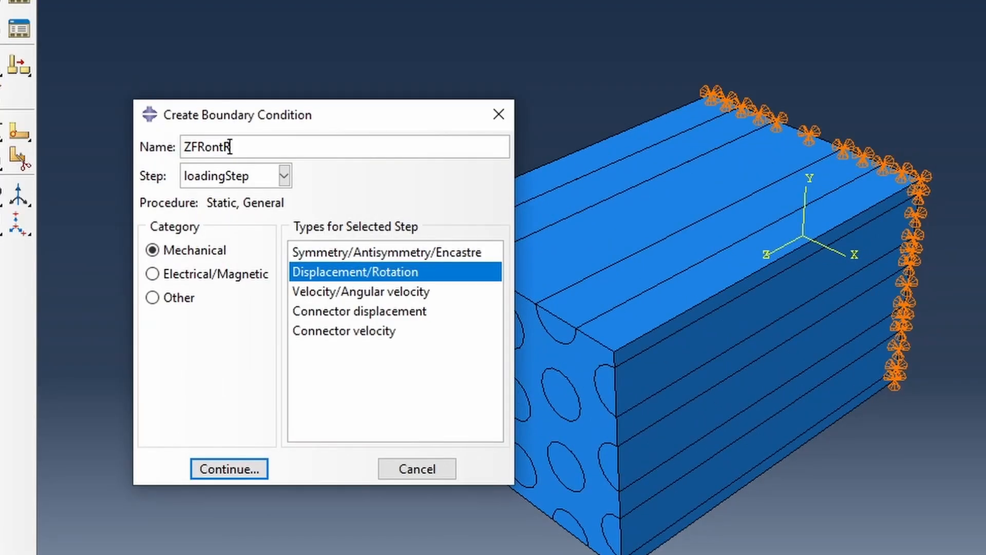
{"action": "left_click", "coordinate": [222, 179]}
{"action": "left_click", "coordinate": [215, 199]}
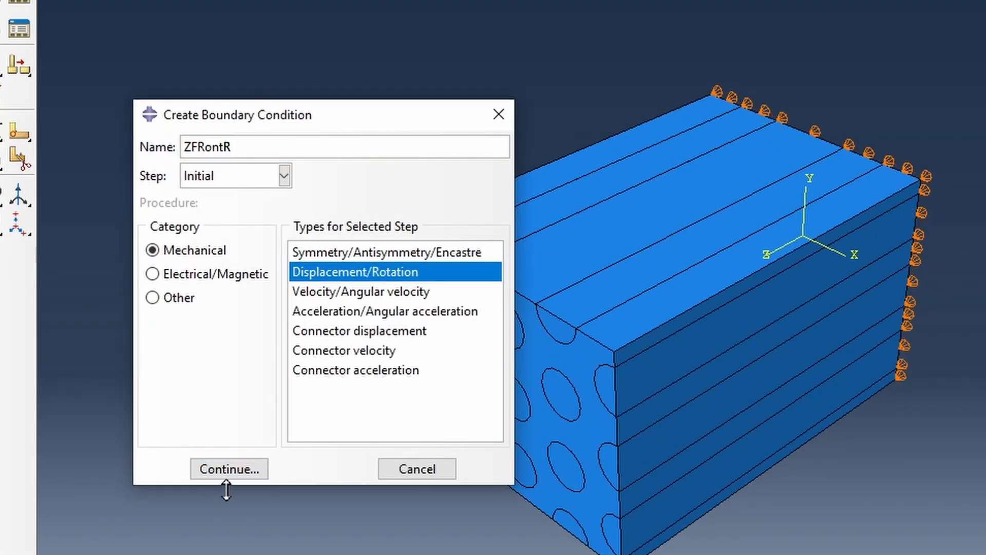
{"action": "left_click", "coordinate": [229, 468]}
{"action": "left_click", "coordinate": [705, 308]}
{"action": "left_click", "coordinate": [738, 466]}
{"action": "left_click", "coordinate": [168, 215]}
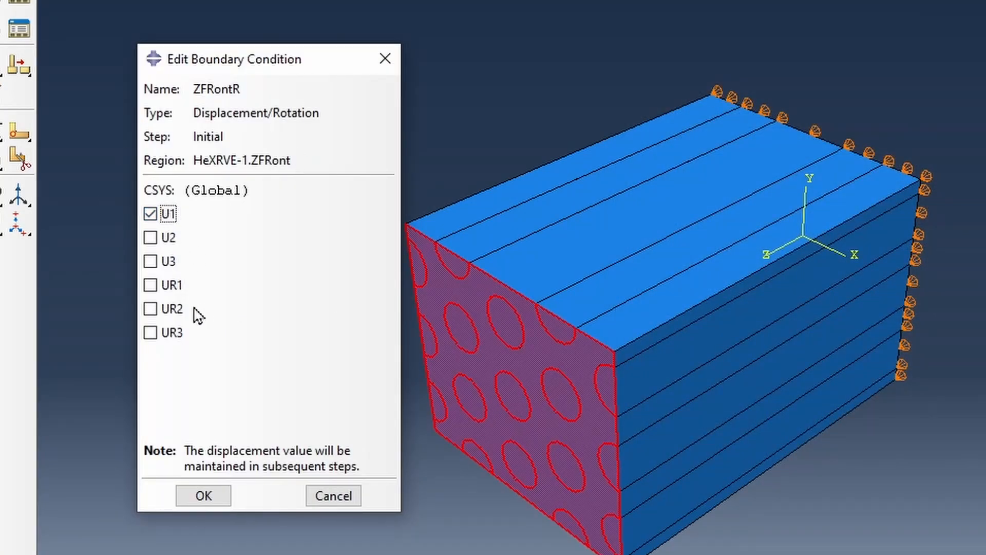
{"action": "left_click", "coordinate": [170, 215]}
{"action": "left_click", "coordinate": [169, 262]}
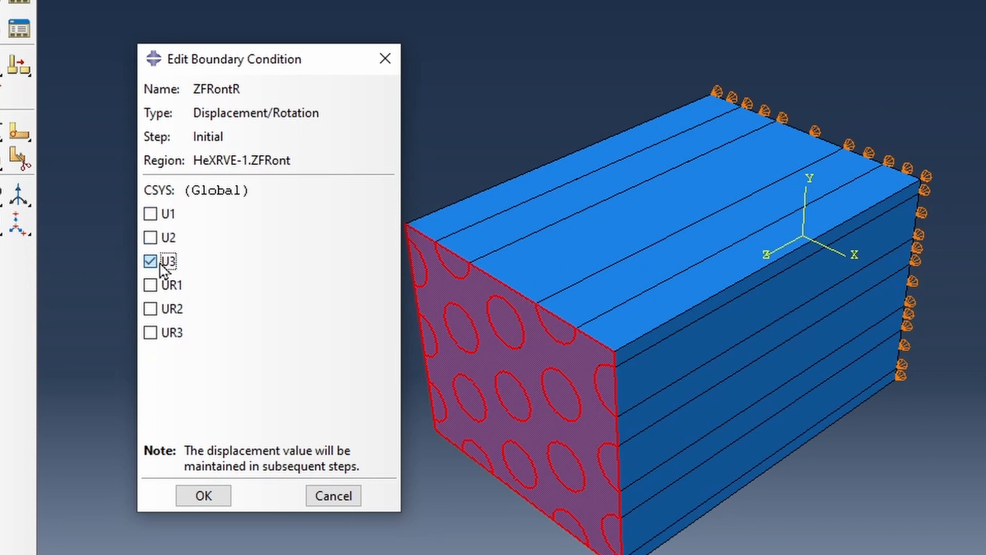
{"action": "left_click", "coordinate": [218, 503]}
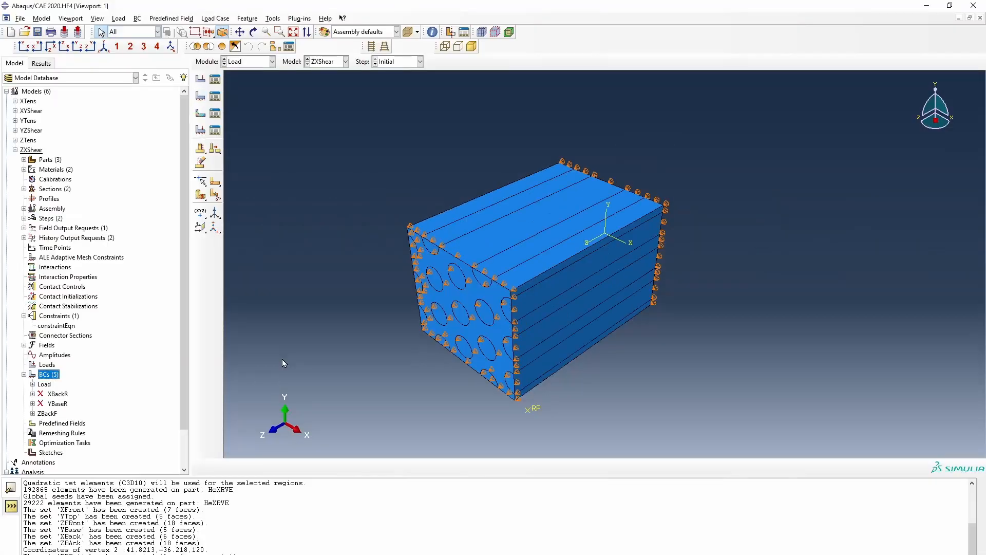
- Open ZXShear's Load boundary condition, check its prescribed displacement, and accept it
{"action": "double_click", "coordinate": [45, 384]}
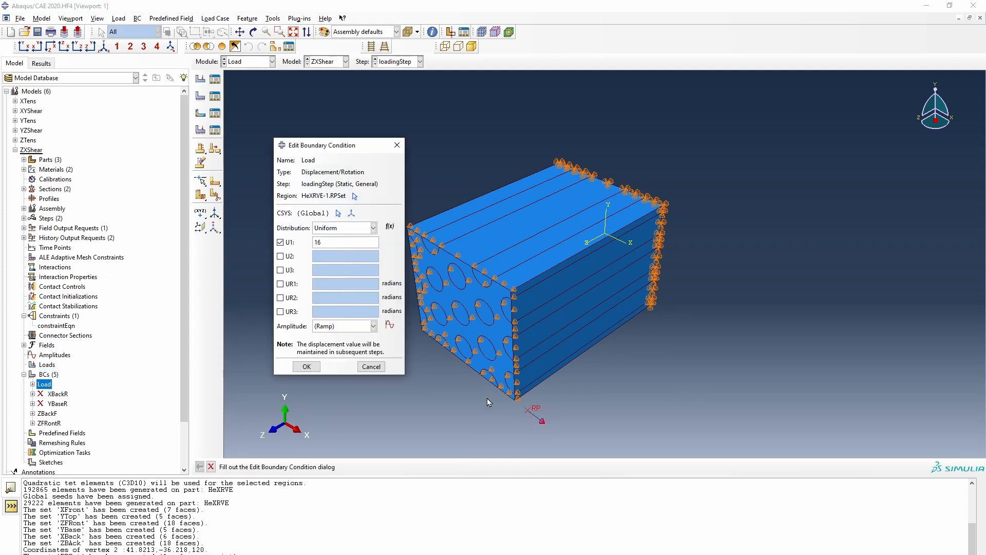
{"action": "left_click", "coordinate": [312, 370]}
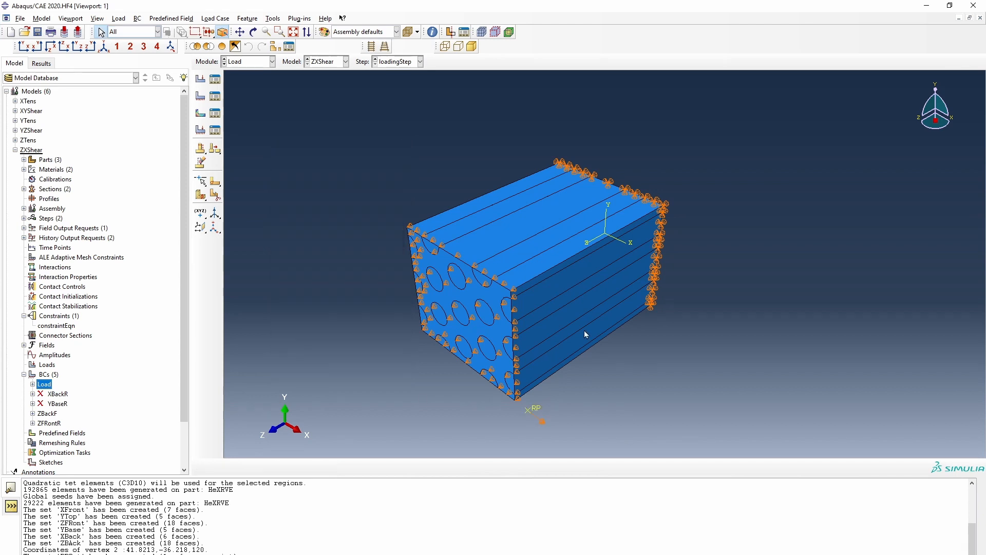
{"action": "scroll", "coordinate": [314, 291], "scroll_direction": "down", "scroll_amount": 3}
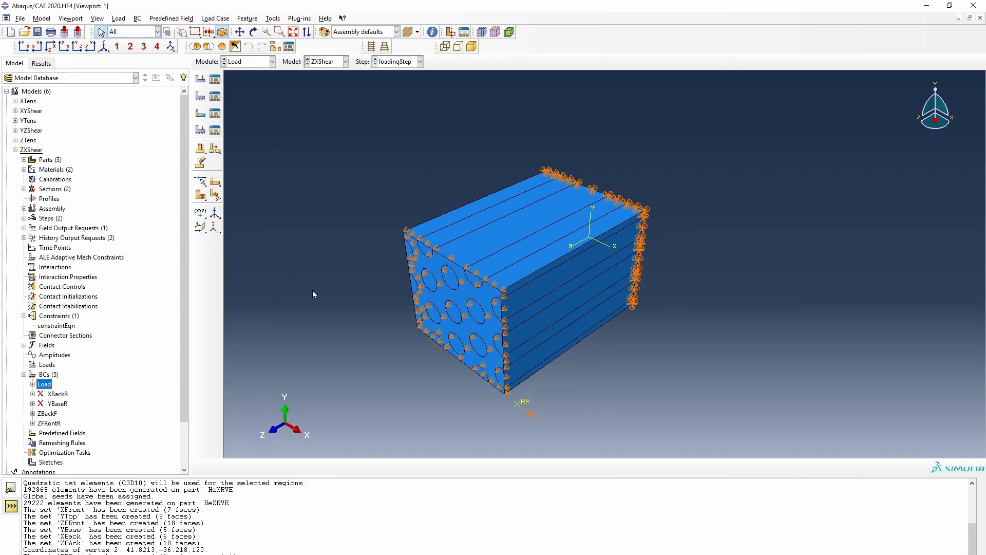
- Create a HexRVE3D analysis job for each of the six load-case models and select all six jobs for submission
{"action": "left_click", "coordinate": [14, 150]}
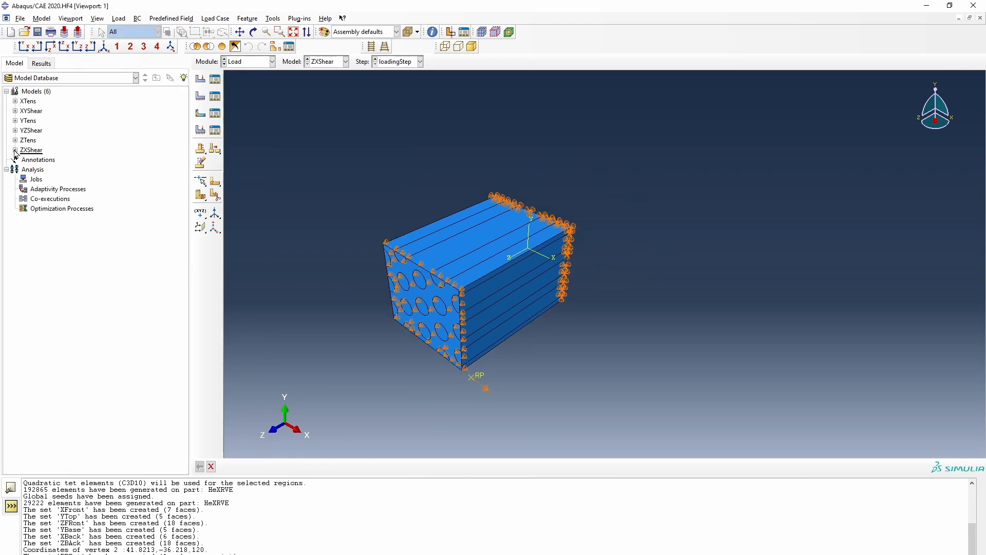
{"action": "double_click", "coordinate": [38, 180]}
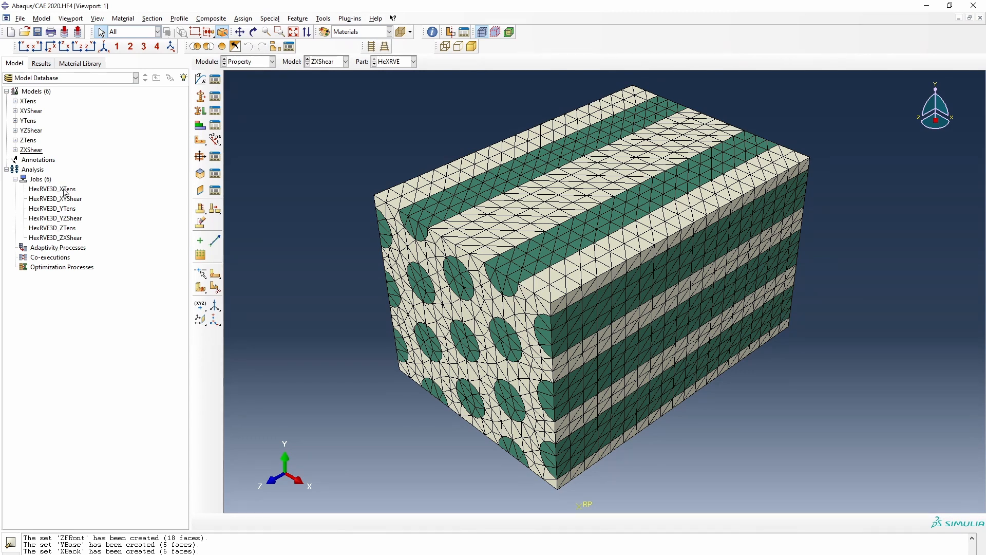
{"action": "left_click", "coordinate": [55, 237], "text": "shift"}
{"action": "right_click", "coordinate": [66, 190]}
{"action": "left_click", "coordinate": [92, 195]}
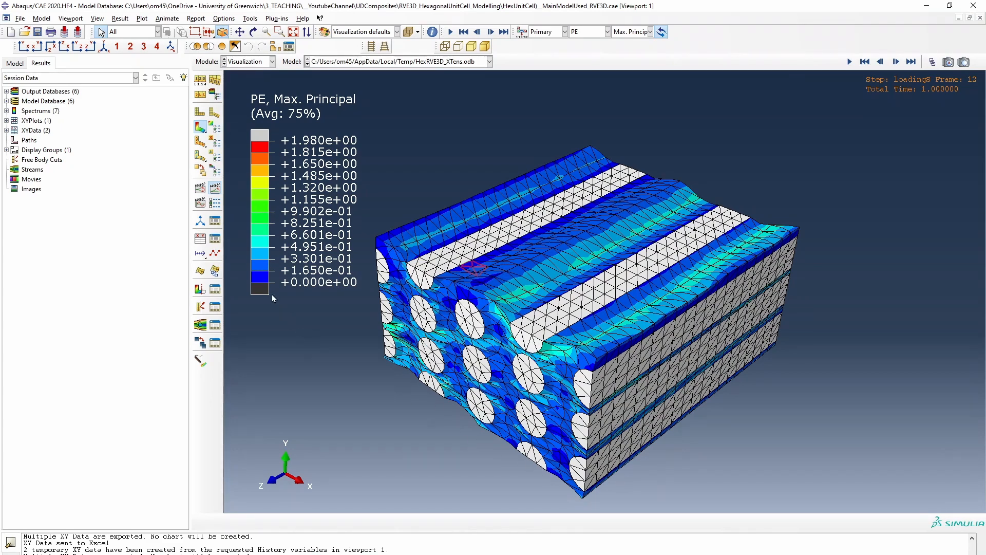
- Animate the PE contours of the HexRVE3D_XTens and HexRVE3D_YTens results and examine the deformed unit cell from several angles
{"action": "left_click", "coordinate": [200, 189]}
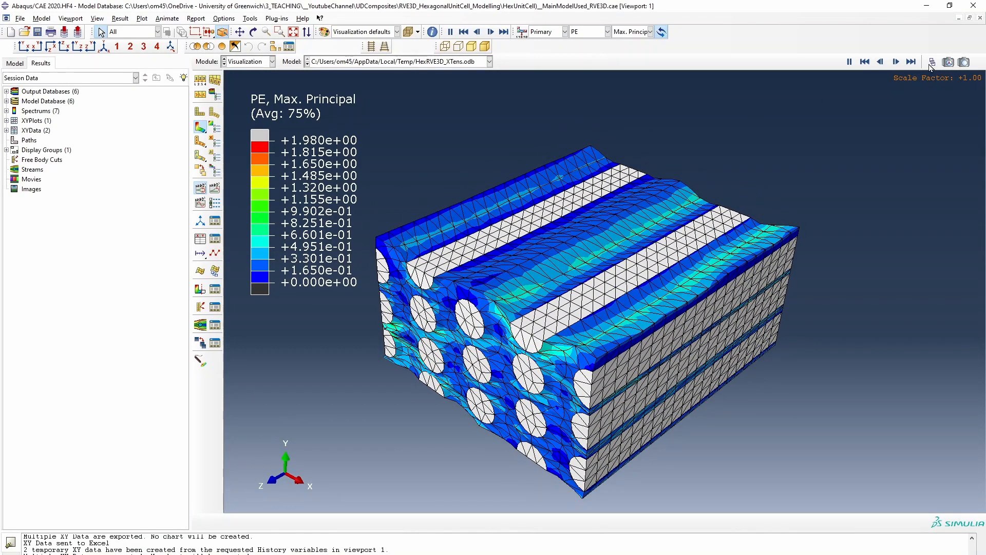
{"action": "left_click", "coordinate": [911, 62]}
{"action": "left_click", "coordinate": [252, 31]}
{"action": "left_click_drag", "start_coordinate": [511, 311], "coordinate": [481, 213]}
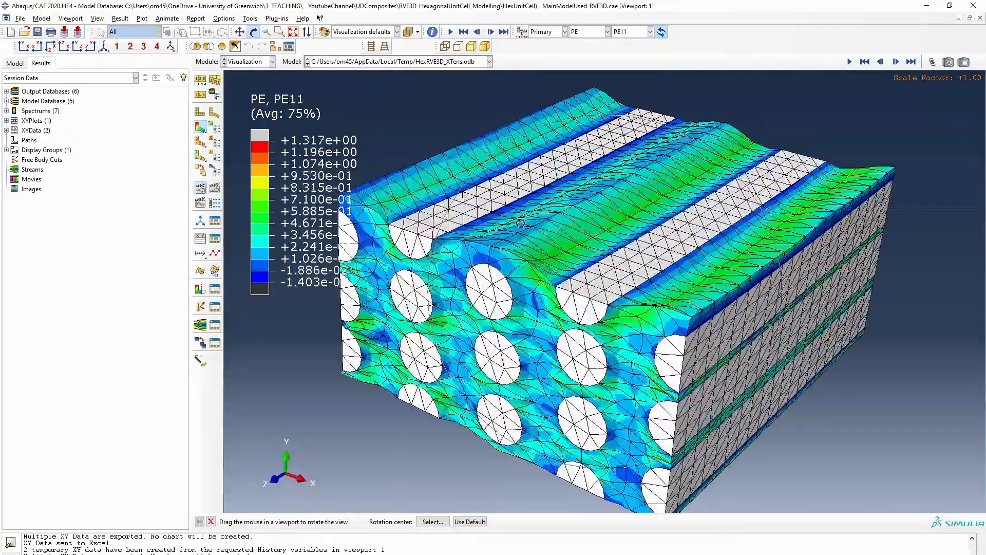
{"action": "left_click_drag", "start_coordinate": [521, 222], "coordinate": [508, 234]}
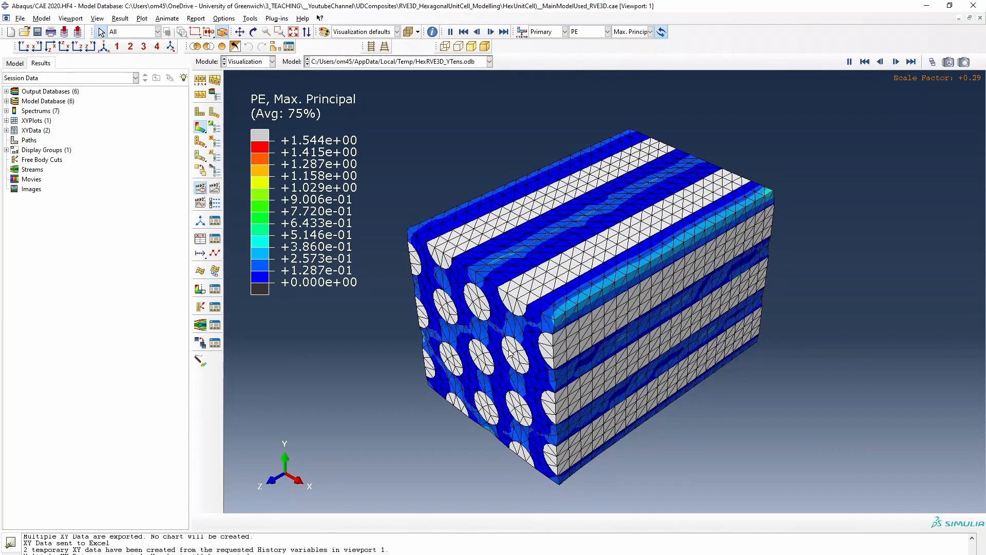
{"action": "left_click", "coordinate": [253, 31]}
{"action": "left_click_drag", "start_coordinate": [580, 332], "coordinate": [637, 334]}
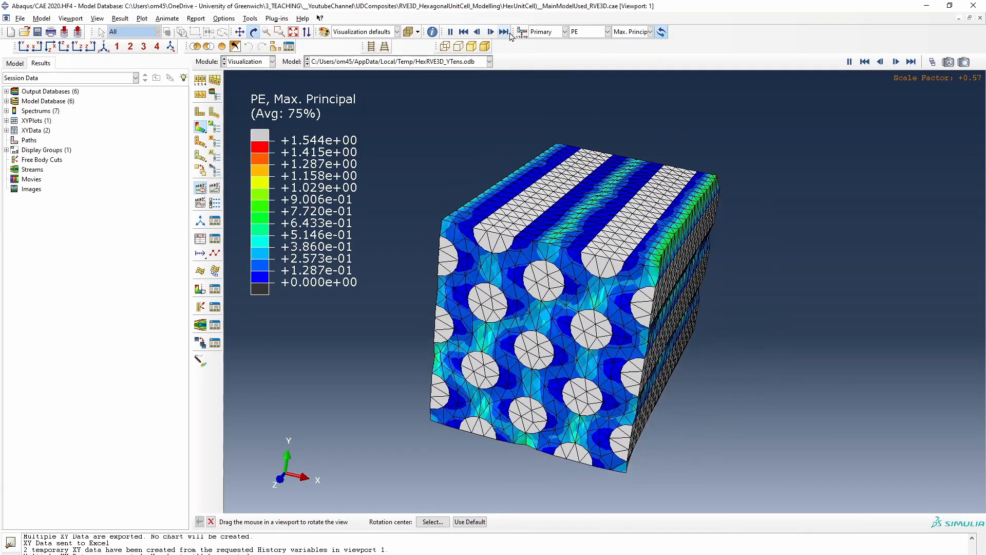
- Stop the YTens animation at its final frame, and play the HexRVE3D_ZTens Mises stress animation through to its last frame
{"action": "left_click", "coordinate": [504, 32]}
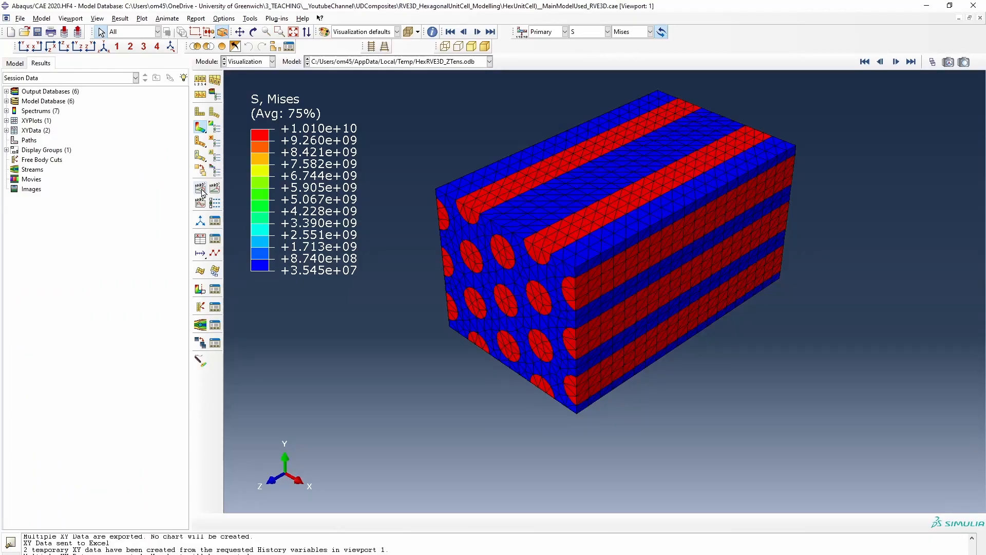
{"action": "left_click", "coordinate": [200, 189]}
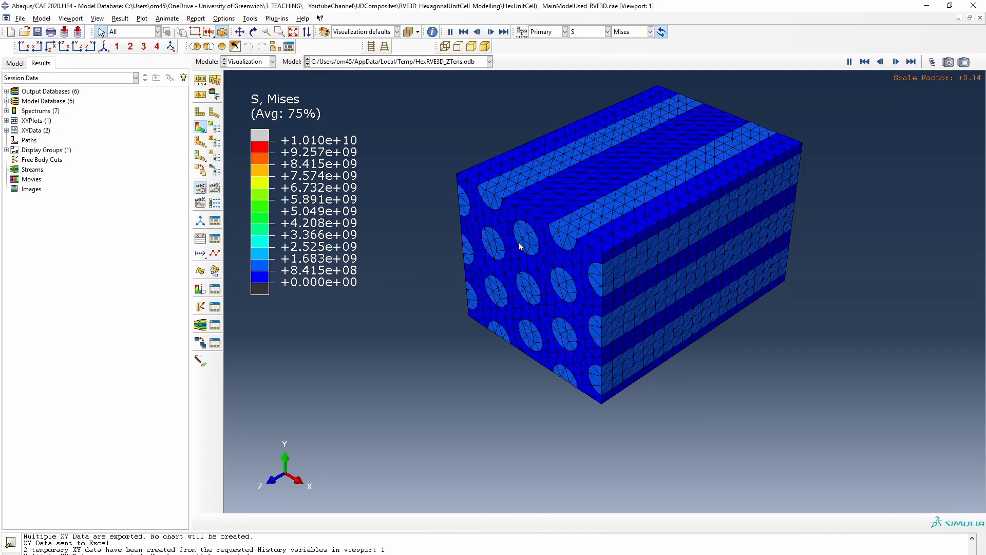
{"action": "left_click", "coordinate": [911, 61]}
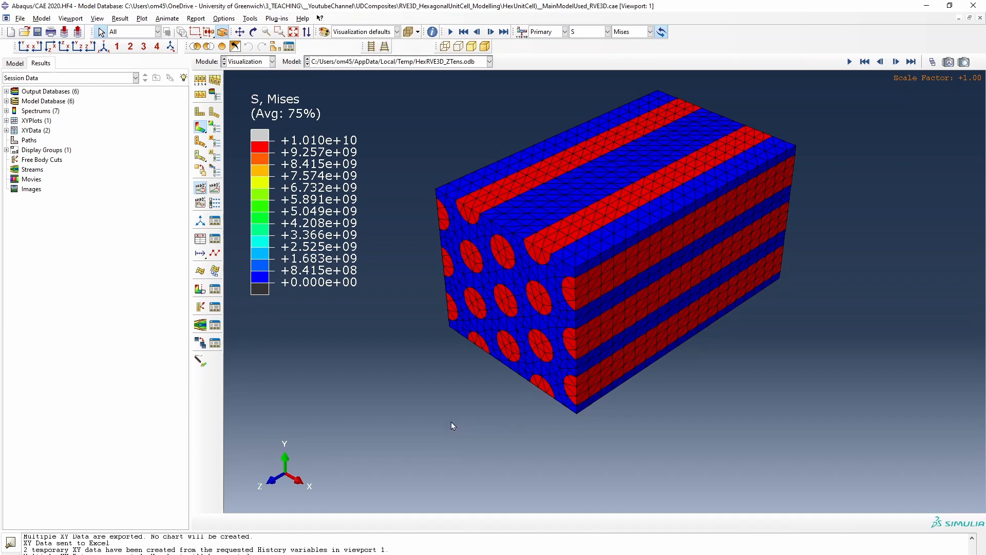
- Load the HexRVE3D_XYShear results and inspect the fully deformed PE contour on the fibre-end face
{"action": "left_click", "coordinate": [442, 61]}
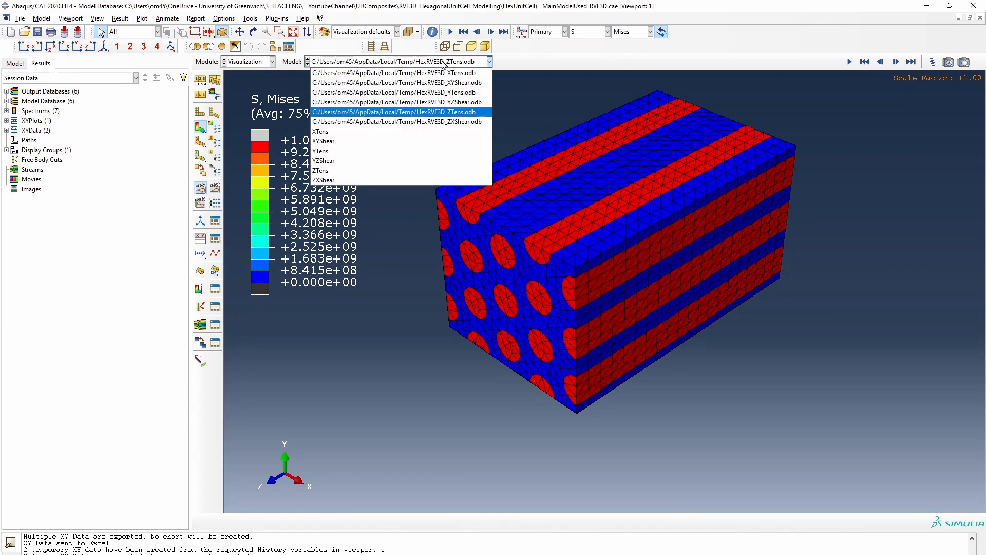
{"action": "left_click", "coordinate": [441, 82]}
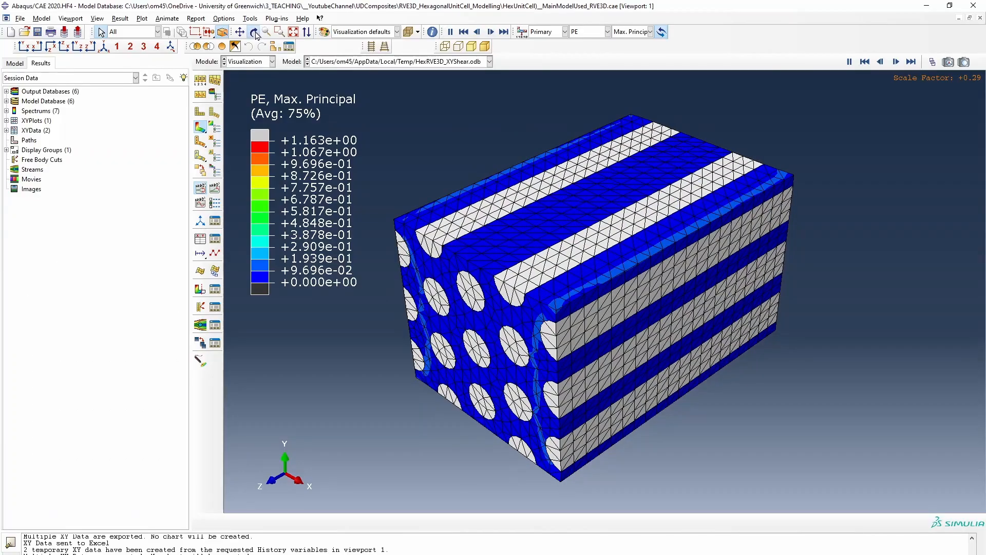
{"action": "left_click", "coordinate": [253, 31]}
{"action": "left_click_drag", "start_coordinate": [528, 334], "coordinate": [627, 240]}
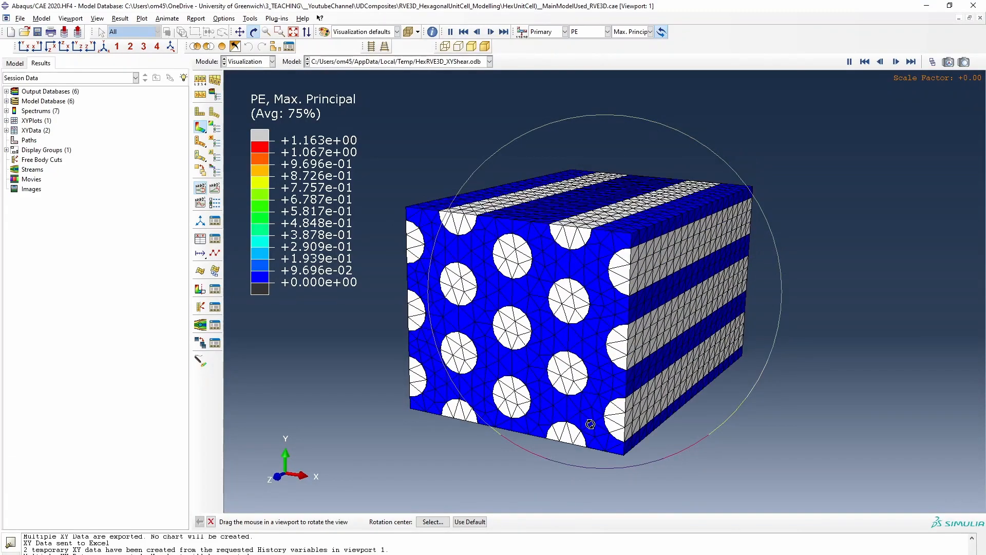
{"action": "left_click", "coordinate": [910, 62]}
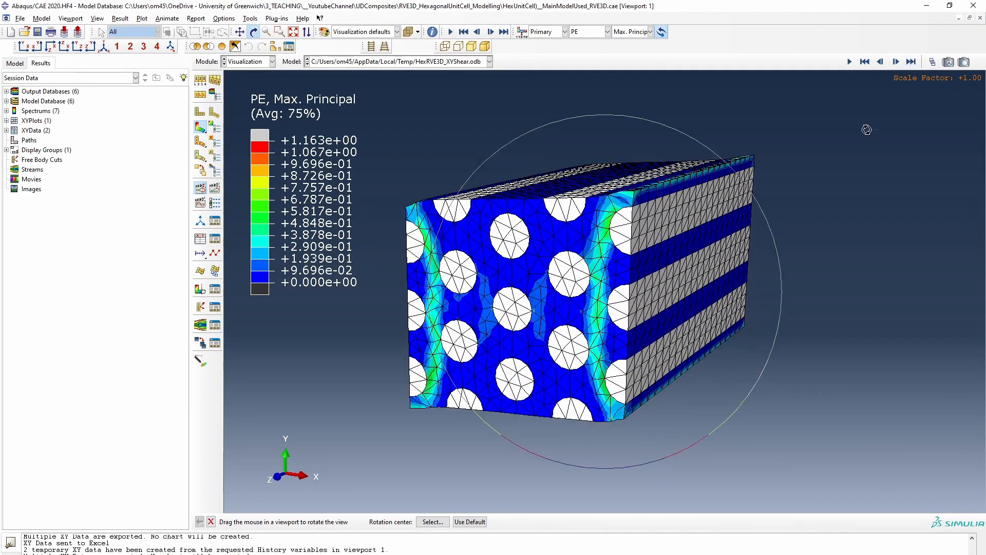
{"action": "left_click_drag", "start_coordinate": [605, 392], "coordinate": [632, 388]}
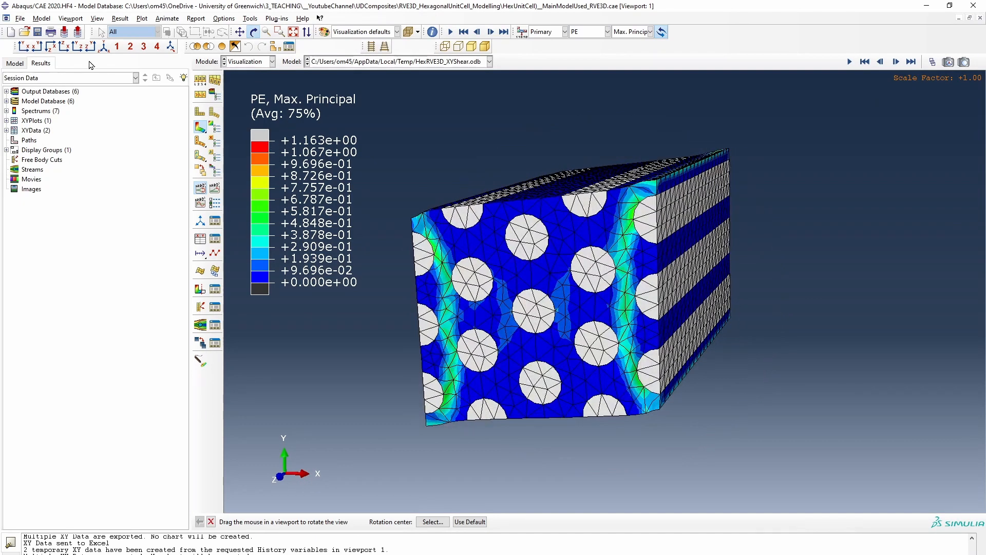
- Examine the XY shear deformation face-on in the XY plane while it animates
{"action": "left_click", "coordinate": [24, 47]}
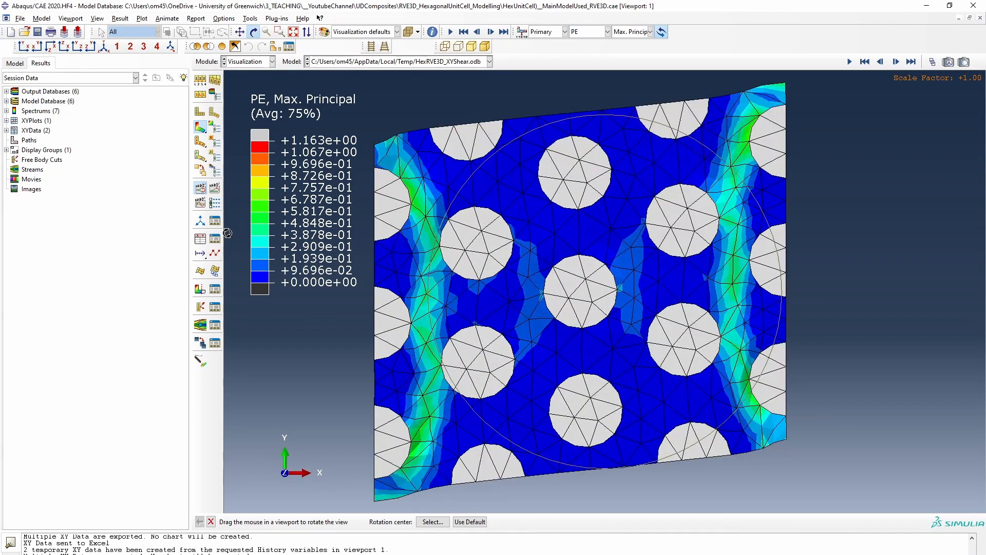
{"action": "left_click", "coordinate": [212, 204]}
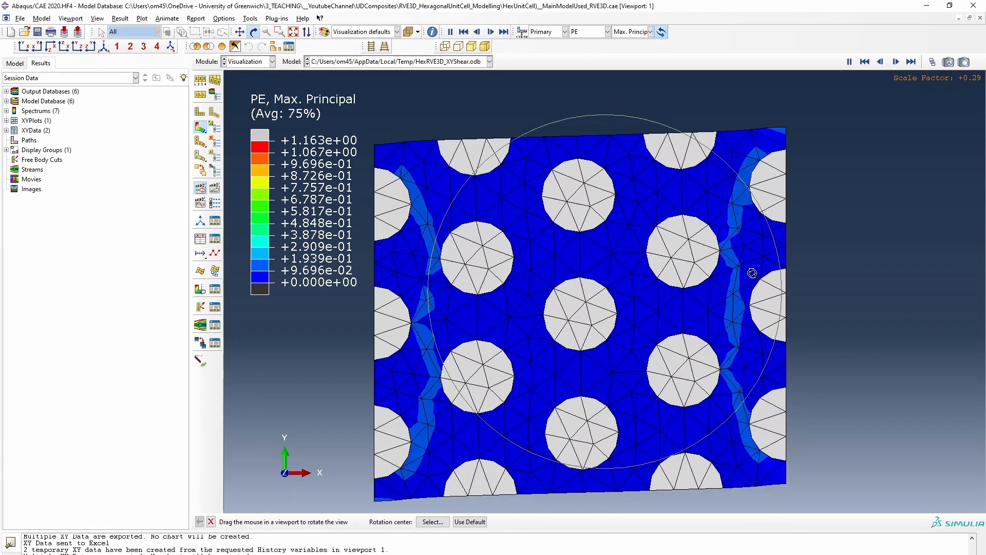
{"action": "right_click", "coordinate": [861, 448]}
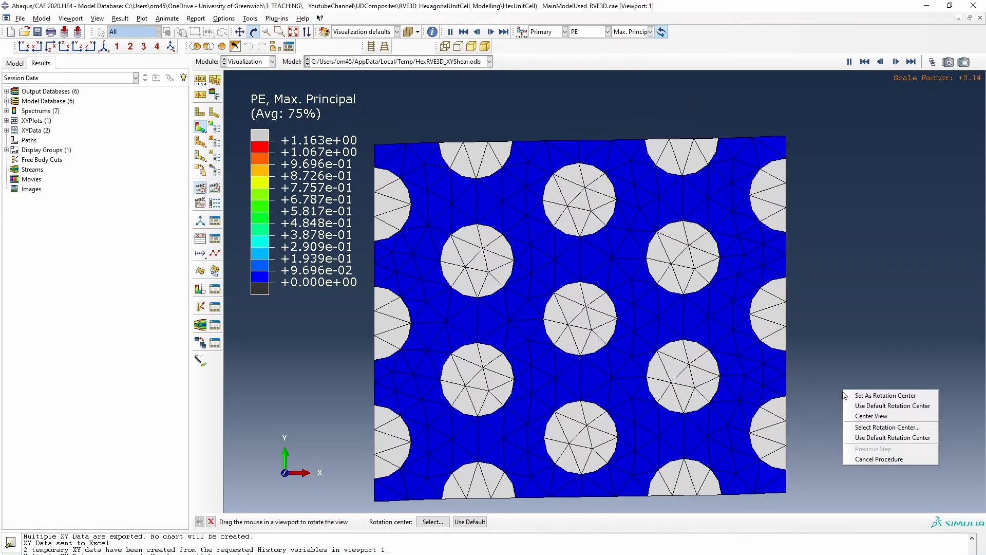
{"action": "left_click", "coordinate": [882, 460]}
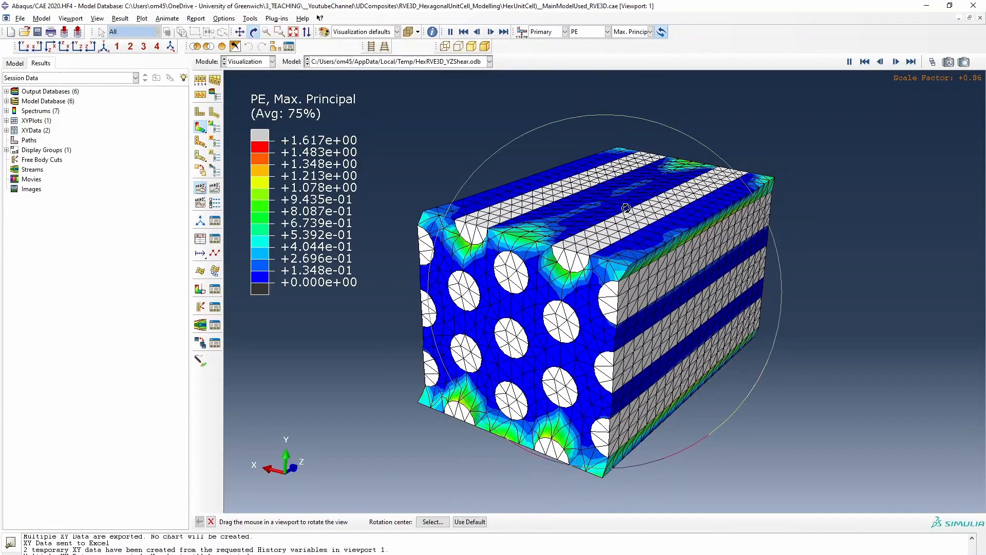
- Examine the HexRVE3D_YZShear PE contour in the YZ plane at its final frame and at an oblique angle
{"action": "left_click_drag", "start_coordinate": [605, 330], "coordinate": [506, 331]}
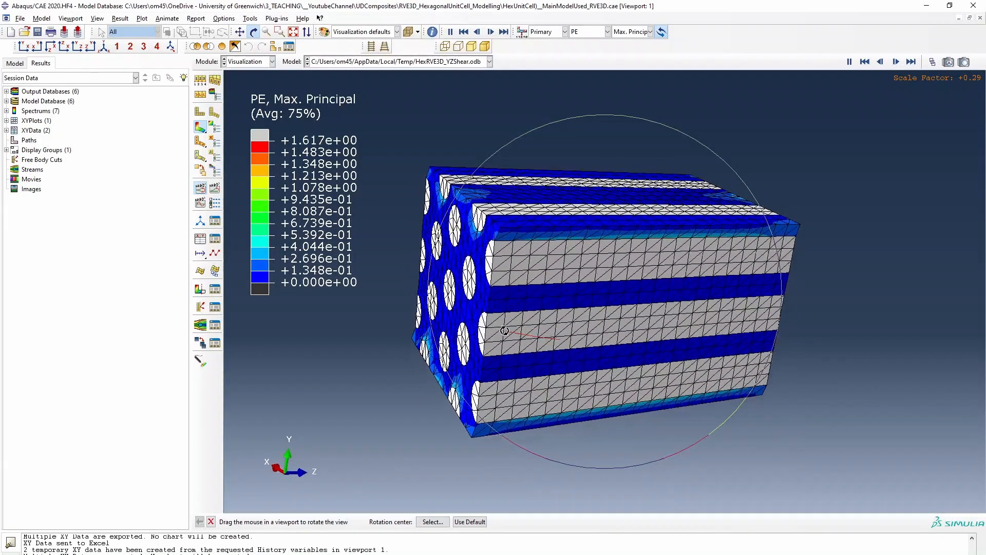
{"action": "left_click", "coordinate": [64, 47]}
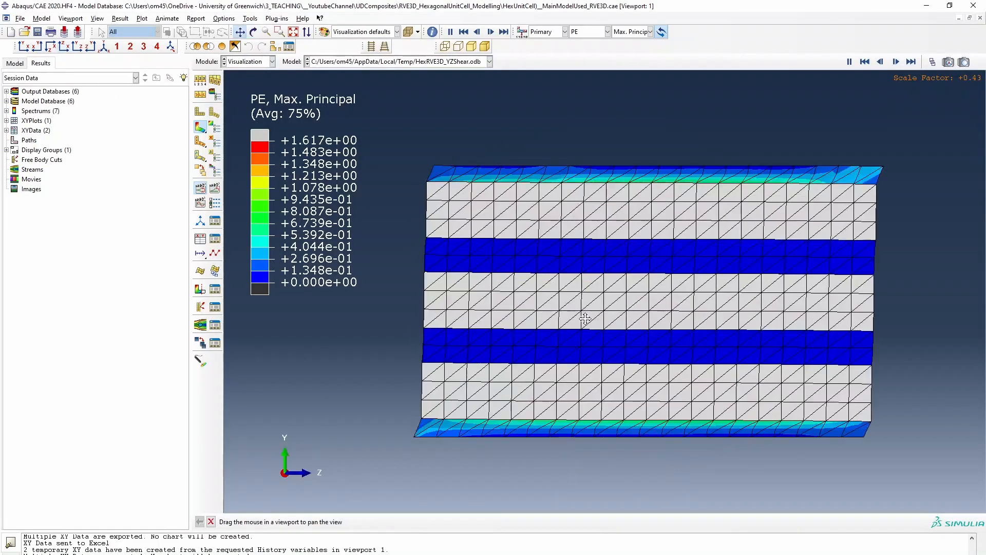
{"action": "left_click", "coordinate": [911, 62]}
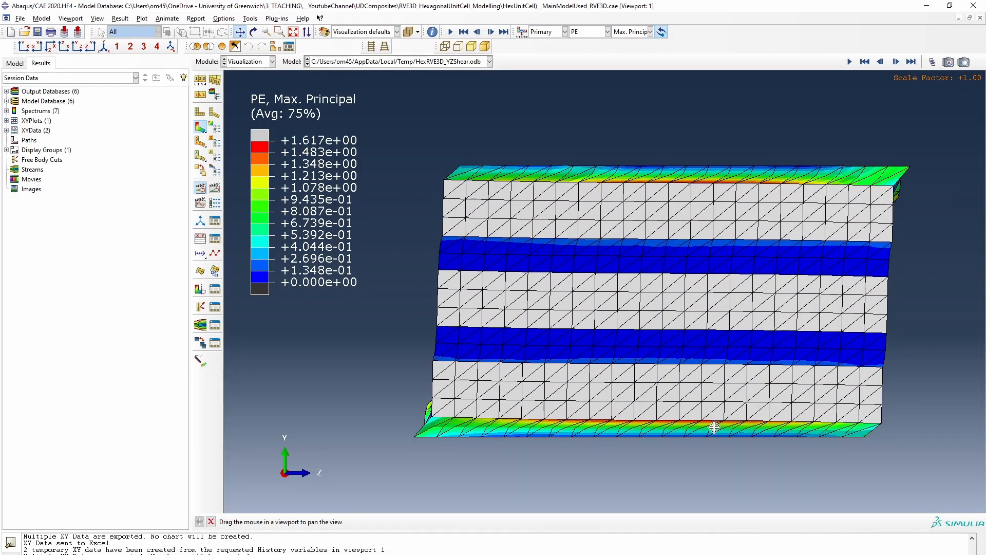
{"action": "left_click_drag", "start_coordinate": [567, 312], "coordinate": [665, 332]}
{"action": "left_click", "coordinate": [254, 32]}
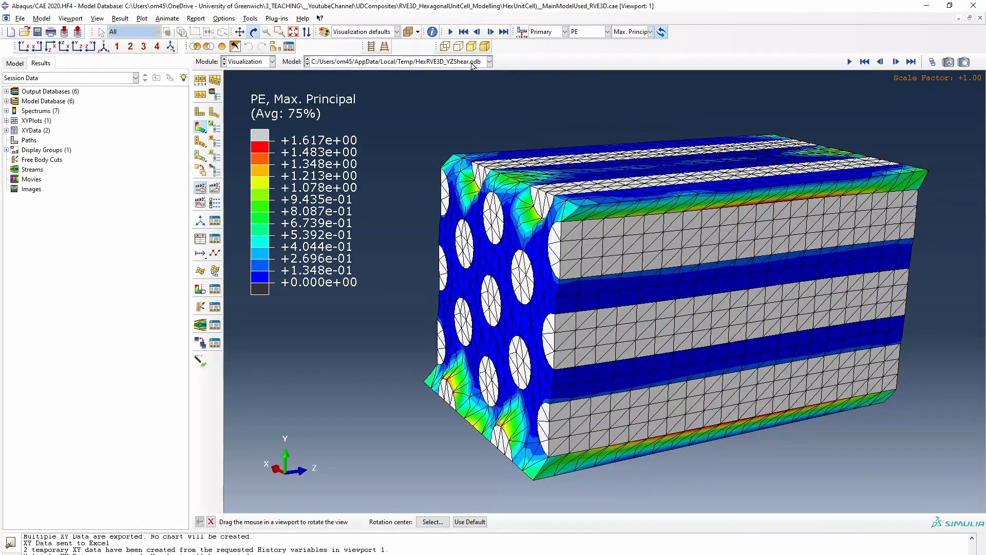
- Load the HexRVE3D_ZXShear results and examine the PE contour in the ZX plane, at the last frame and animated
{"action": "left_click", "coordinate": [472, 63]}
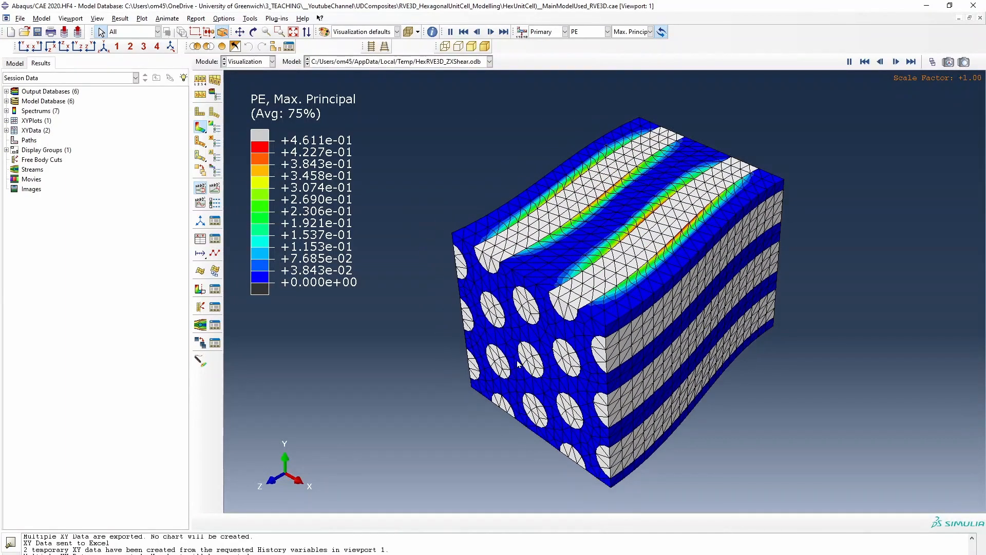
{"action": "left_click", "coordinate": [910, 62]}
{"action": "left_click", "coordinate": [253, 31]}
{"action": "mouse_move", "coordinate": [565, 329]}
{"action": "left_mouse_down"}
{"action": "mouse_move", "coordinate": [558, 377]}
{"action": "mouse_move", "coordinate": [517, 301]}
{"action": "mouse_move", "coordinate": [572, 327]}
{"action": "left_mouse_up"}
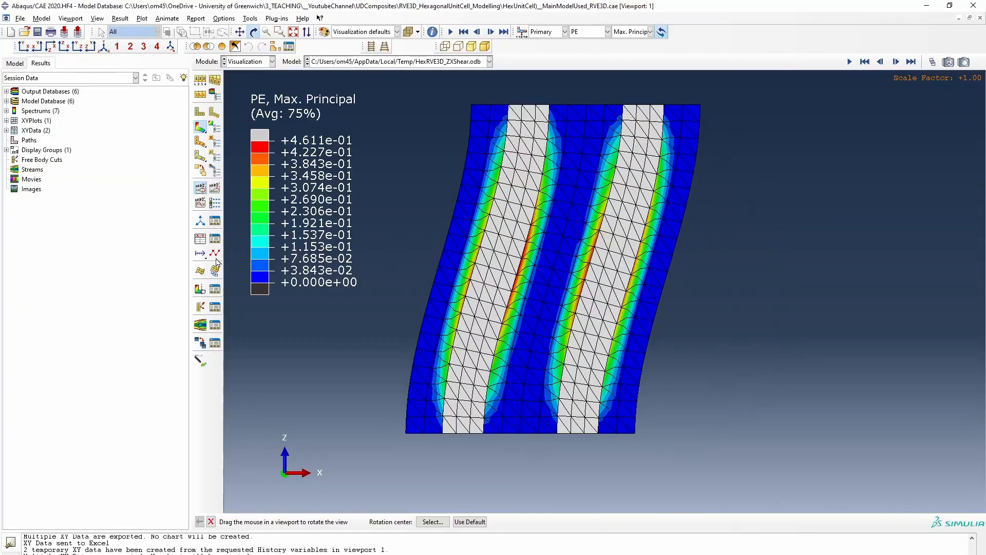
{"action": "left_click", "coordinate": [201, 191]}
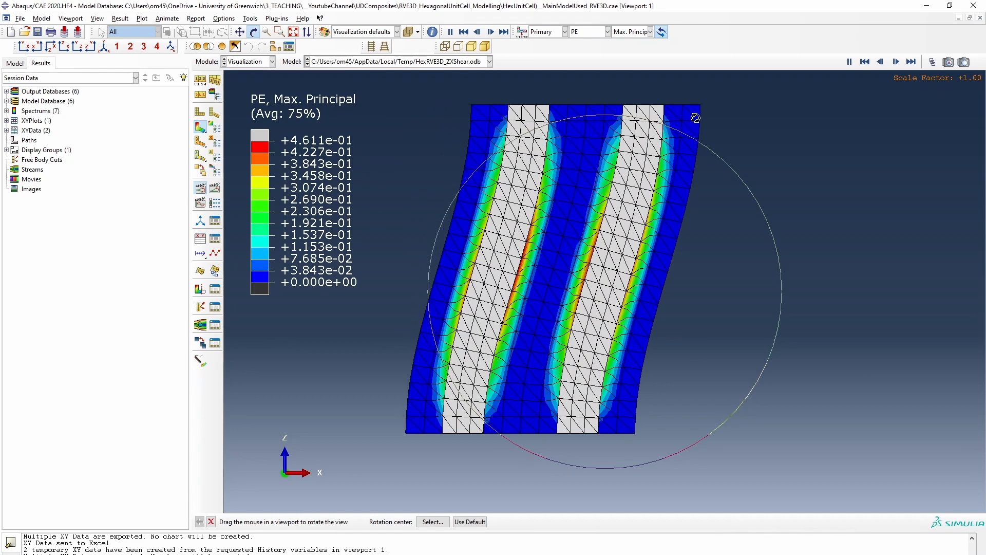
{"action": "right_click", "coordinate": [788, 281]}
{"action": "left_click", "coordinate": [828, 353]}
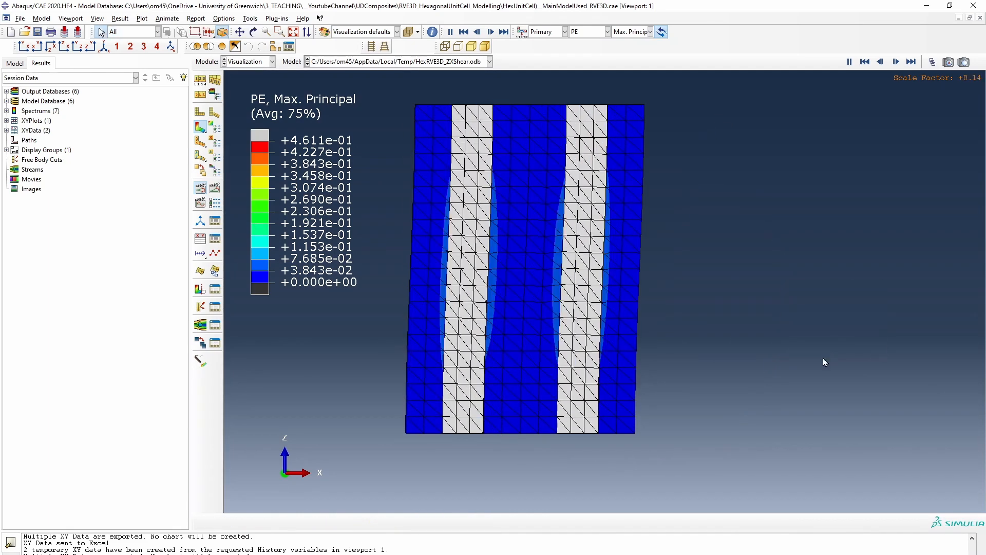
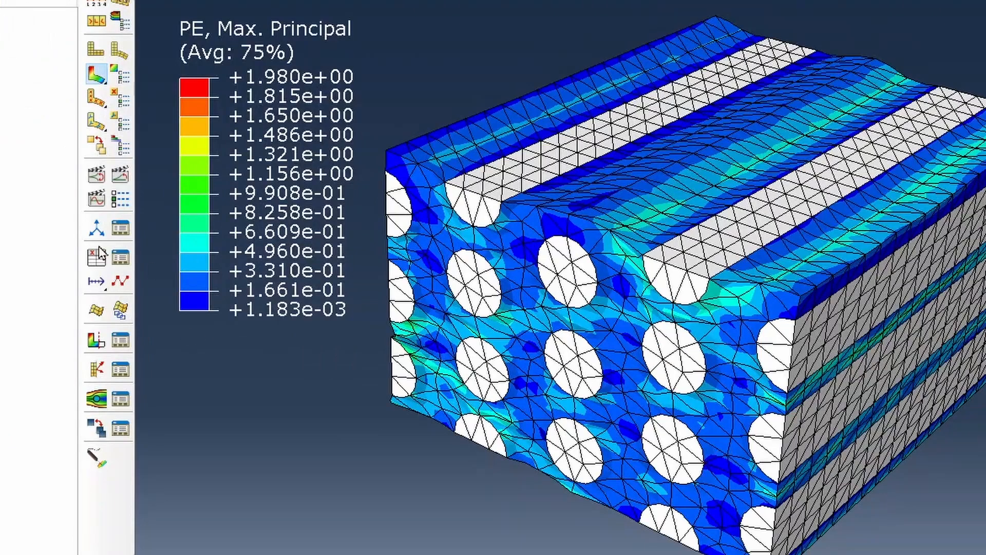
- Plot XY data from ODB history output for reaction force RF1 and displacement U1 of the RPSET node in HexRVE3D_XTens
{"action": "left_click", "coordinate": [98, 260]}
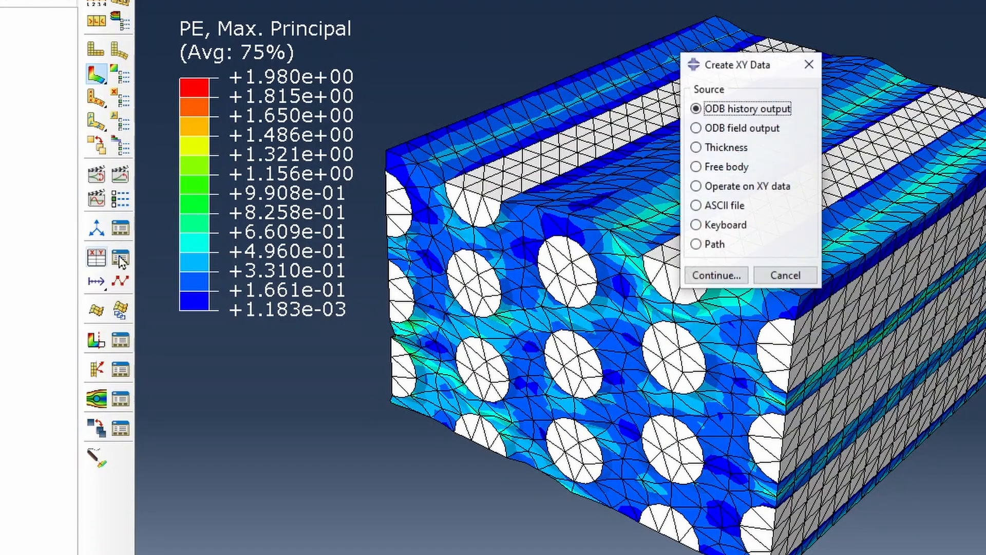
{"action": "left_click", "coordinate": [721, 280]}
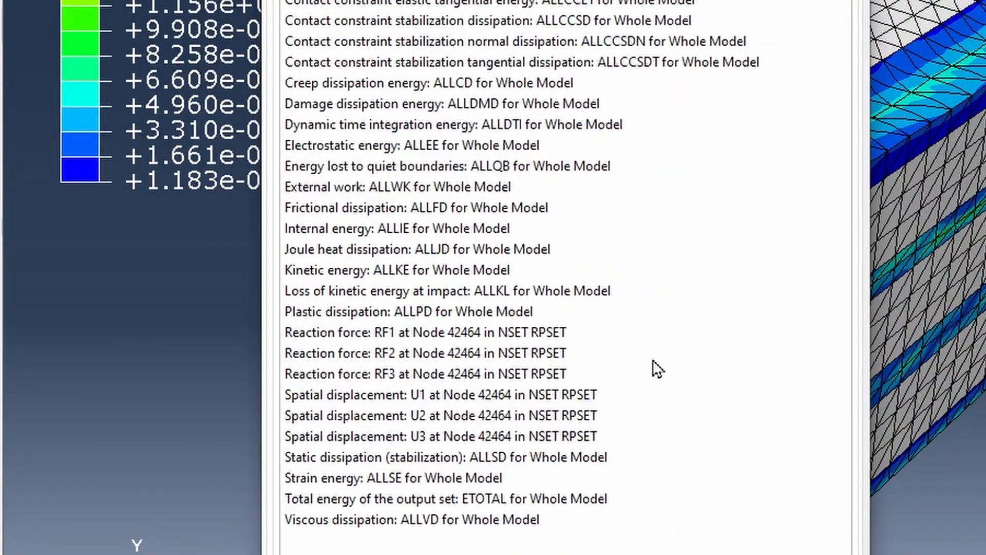
{"action": "left_click", "coordinate": [446, 333]}
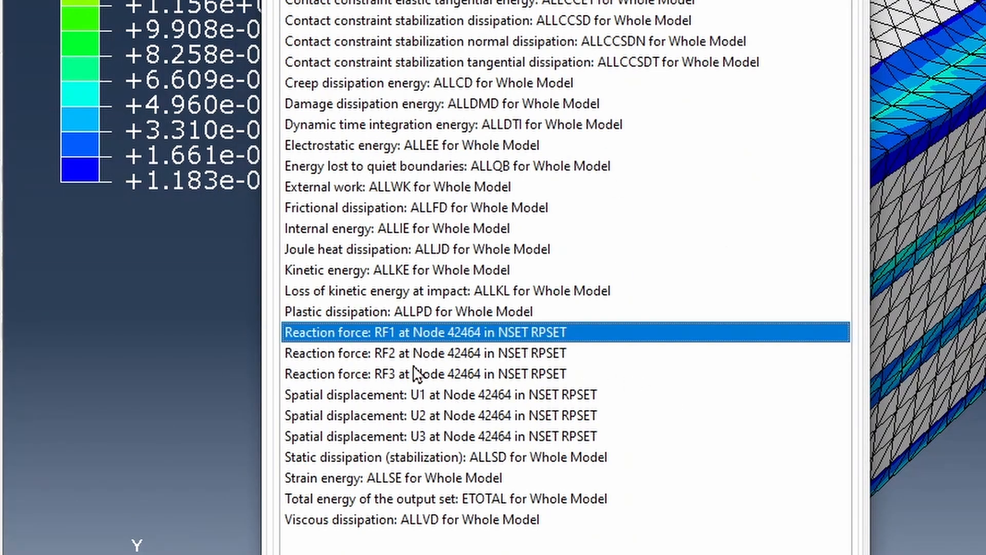
{"action": "left_click", "coordinate": [461, 395], "text": "ctrl"}
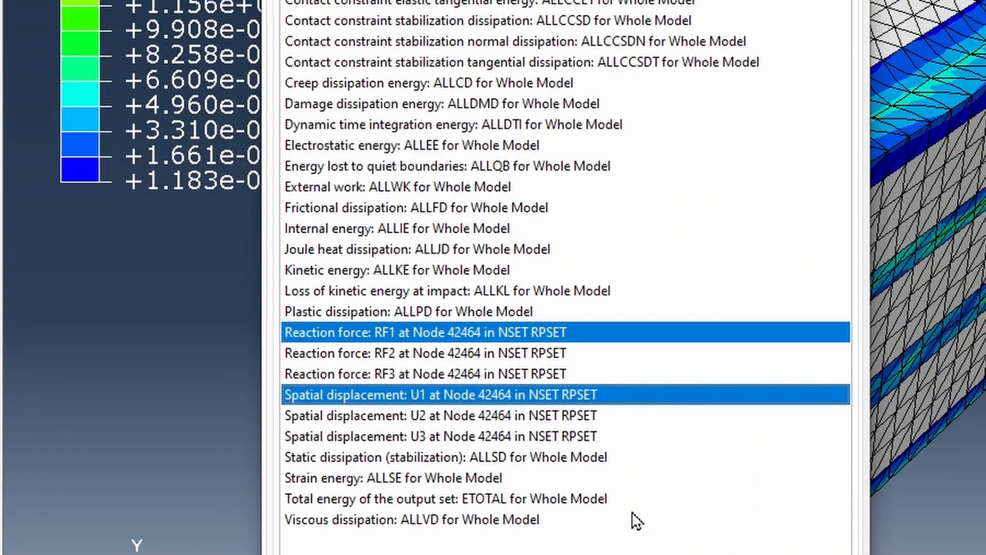
{"action": "left_click", "coordinate": [564, 507]}
{"action": "left_click", "coordinate": [766, 506]}
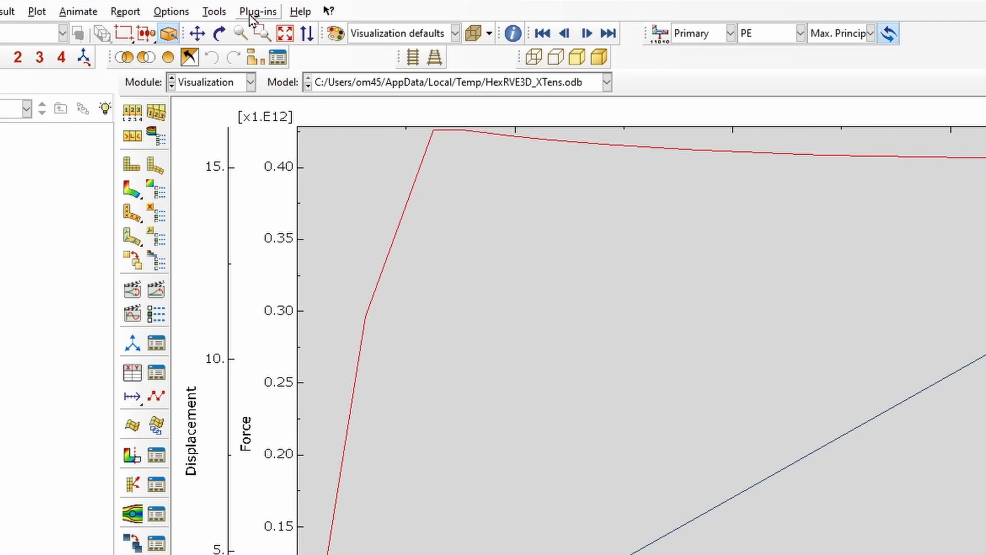
- Export the XY data of the current XY plot from Abaqus/CAE to Excel with Excel Utilities
{"action": "left_click", "coordinate": [277, 18]}
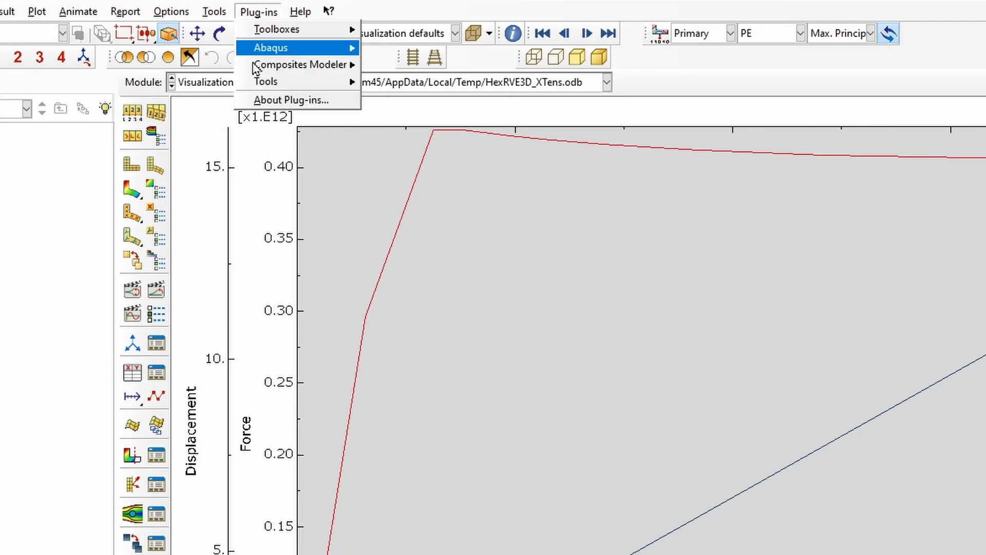
{"action": "mouse_move", "coordinate": [295, 87]}
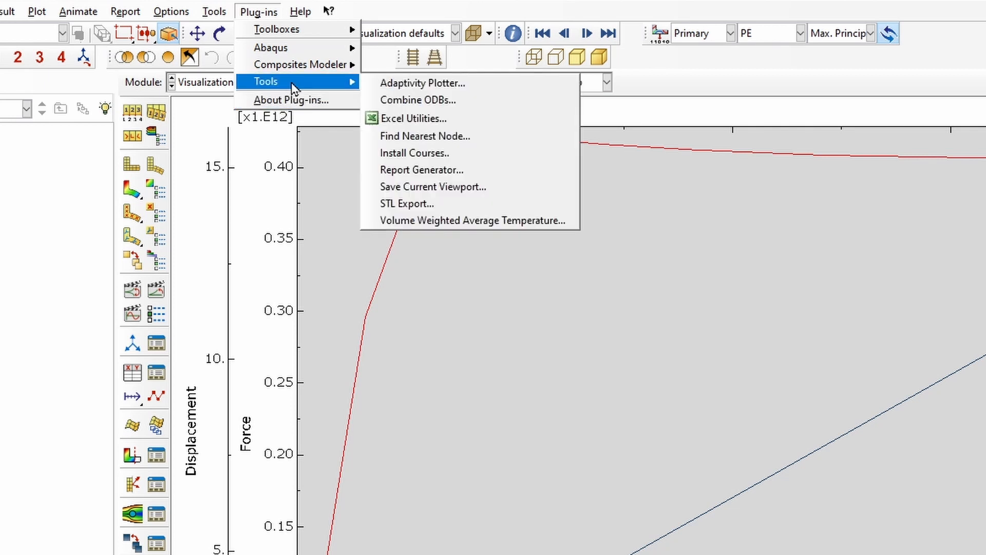
{"action": "left_click", "coordinate": [414, 118]}
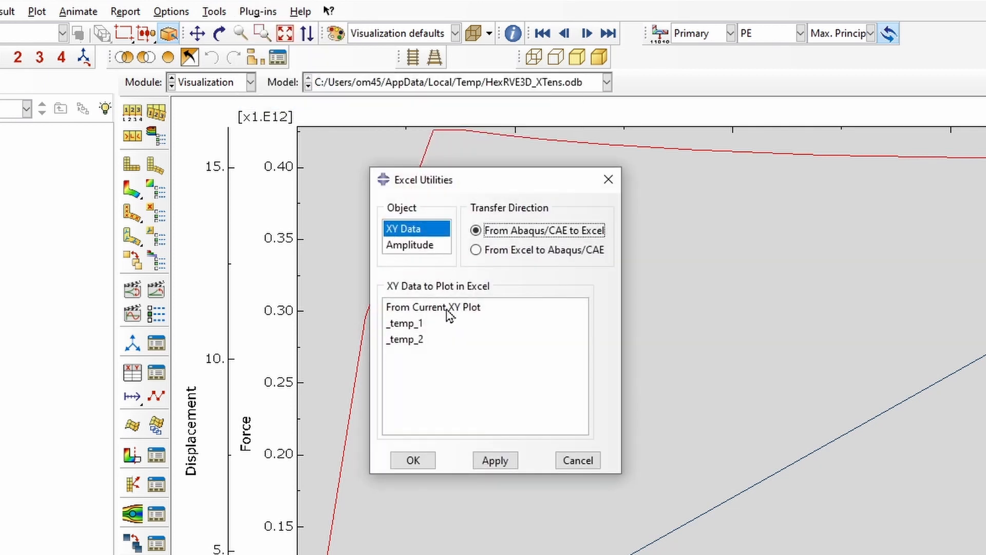
{"action": "left_click", "coordinate": [450, 310]}
{"action": "left_click", "coordinate": [414, 458]}
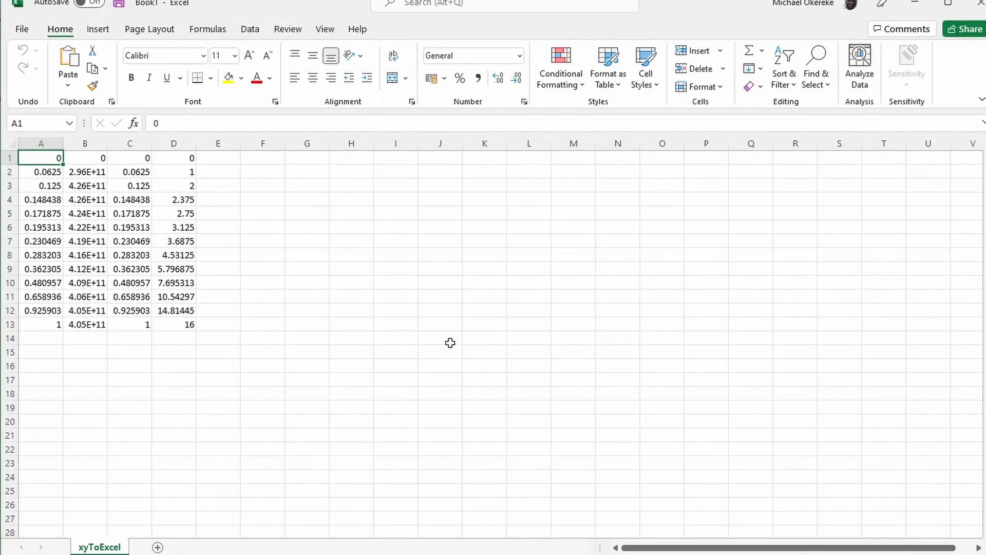
- Copy all the exported data in Excel into the XTension worksheet's time, rfX and uX table starting at cell A9
{"action": "key", "text": "ctrl+a"}
{"action": "key", "text": "ctrl+c"}
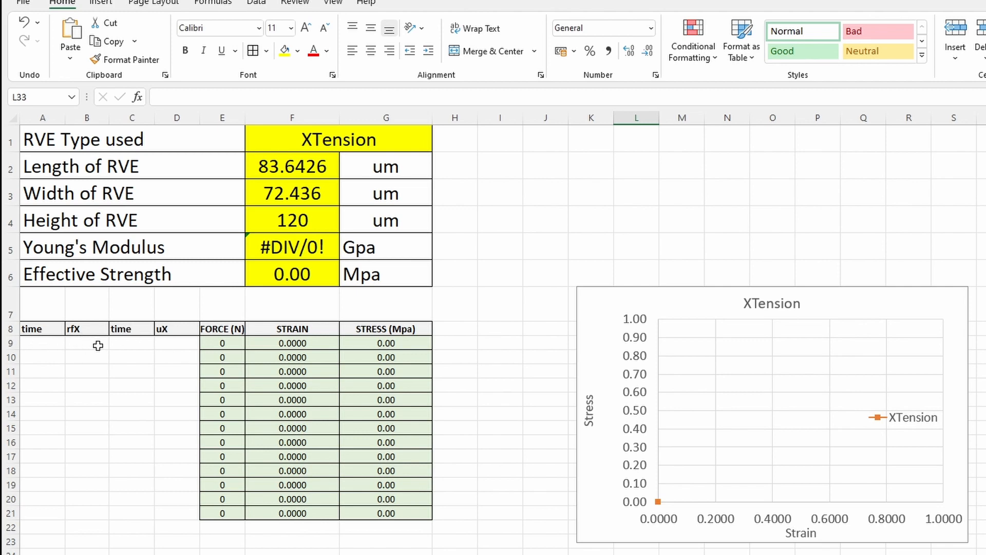
{"action": "left_click", "coordinate": [41, 343]}
{"action": "key", "text": "ctrl+v"}
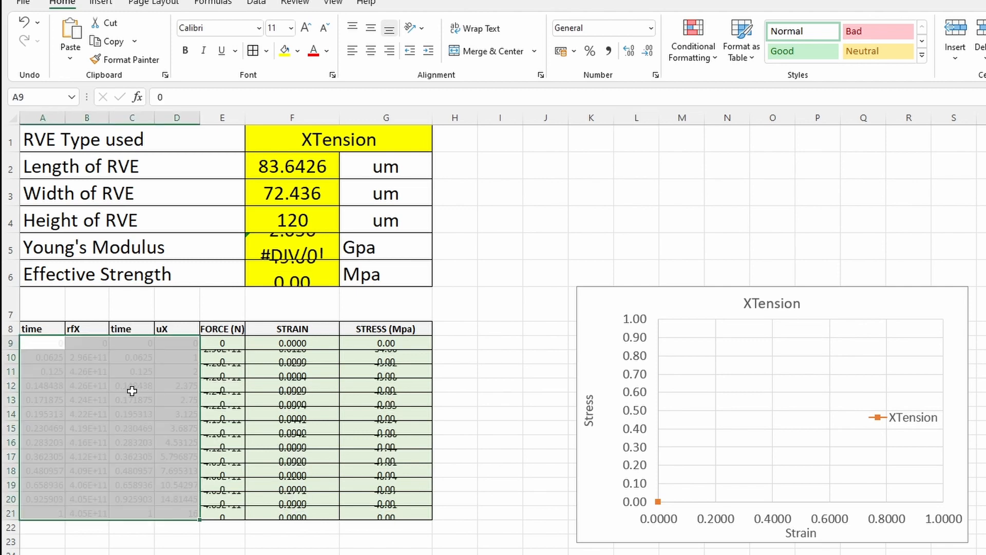
{"action": "key", "text": "Escape"}
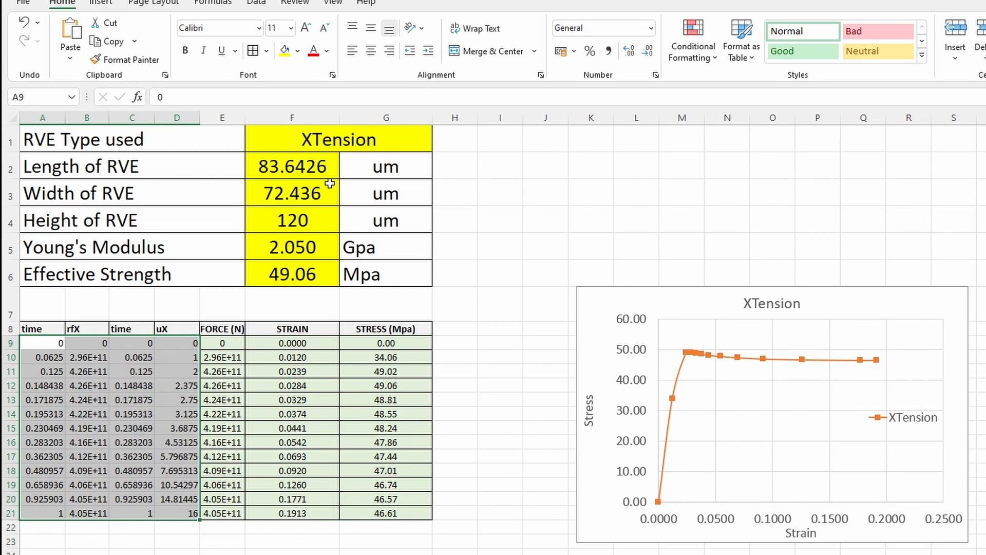
- Review the RVE length, width and height, Young's modulus and effective strength cells in the XTension worksheet
{"action": "left_click", "coordinate": [285, 170]}
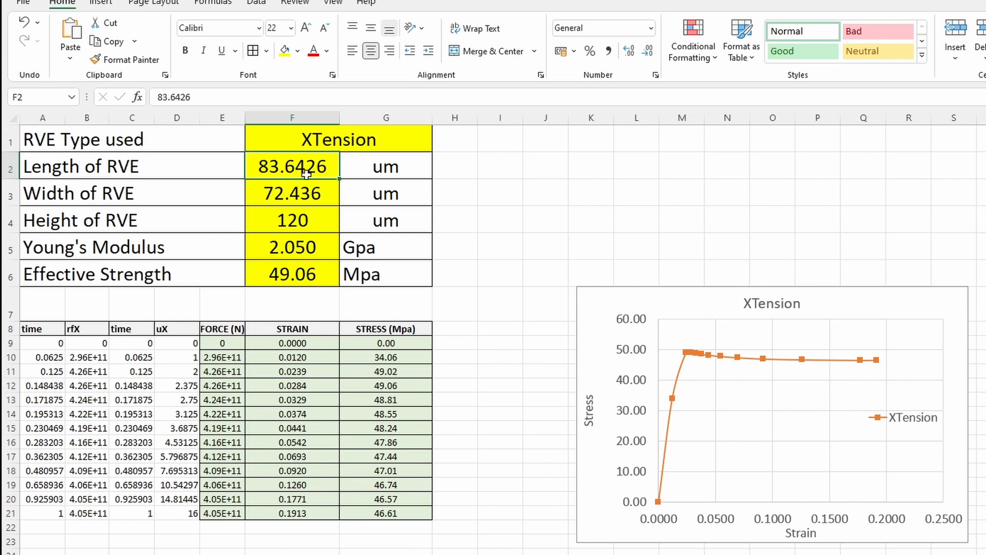
{"action": "left_click", "coordinate": [295, 202]}
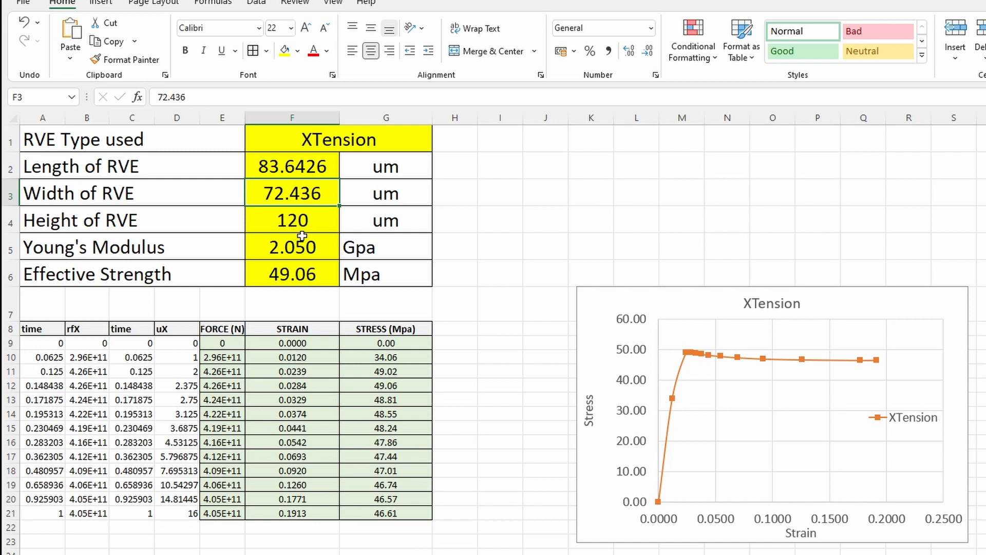
{"action": "left_click", "coordinate": [306, 223]}
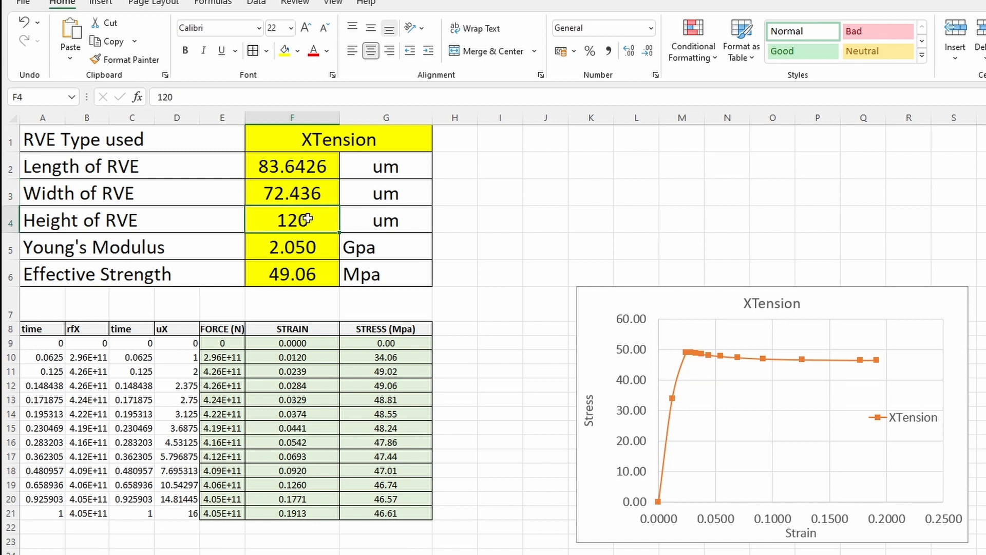
{"action": "left_click", "coordinate": [314, 264]}
{"action": "left_click", "coordinate": [314, 258]}
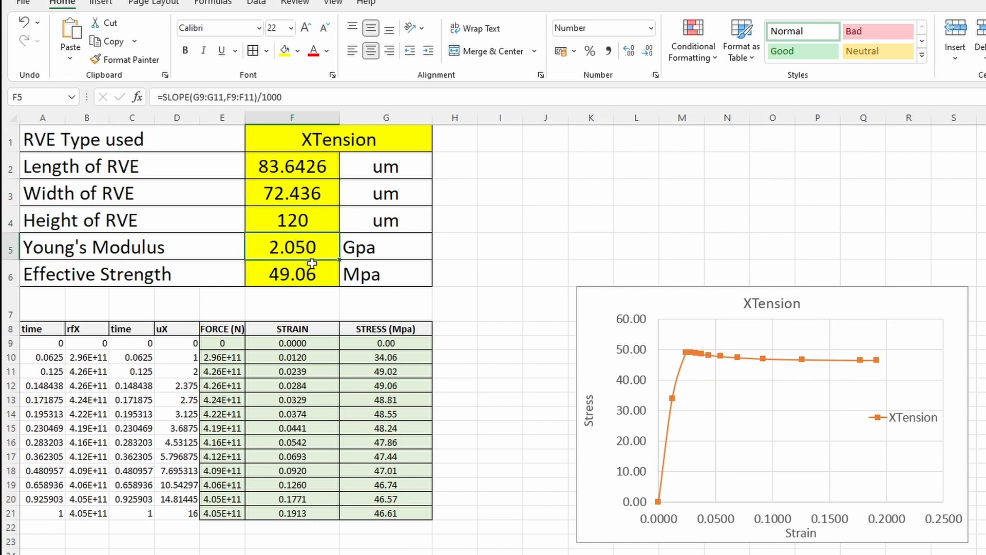
{"action": "left_click", "coordinate": [292, 274]}
{"action": "left_click", "coordinate": [302, 247]}
- Inspect the force formula in E9 and the strain formula in F9 of the XTension worksheet
{"action": "left_click", "coordinate": [212, 344]}
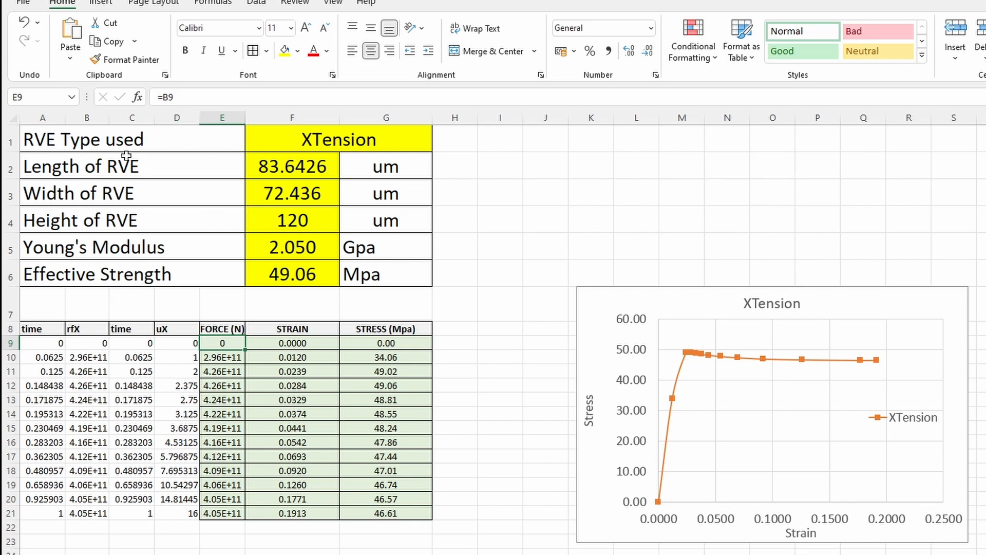
{"action": "left_click_drag", "start_coordinate": [162, 97], "coordinate": [169, 97]}
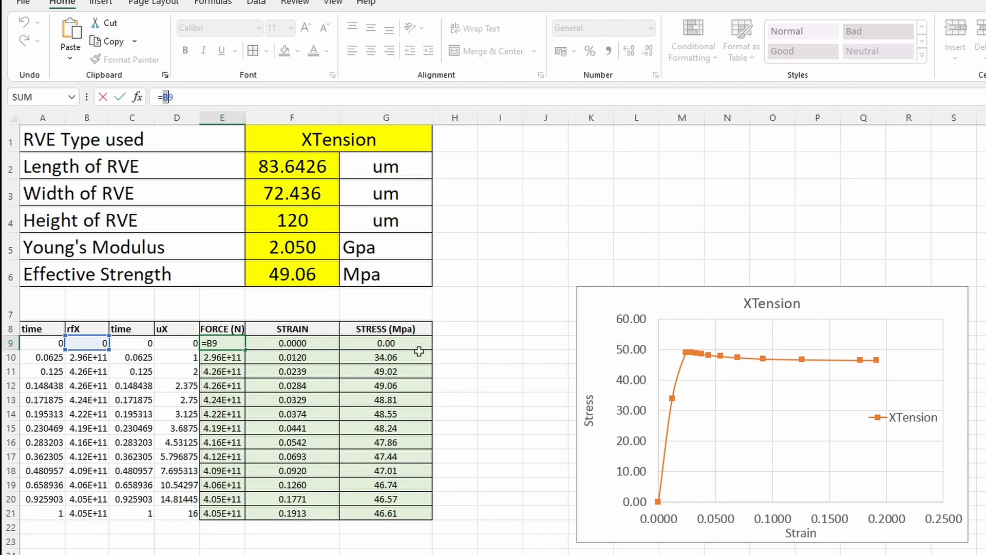
{"action": "key", "text": "Return"}
{"action": "left_click", "coordinate": [296, 343]}
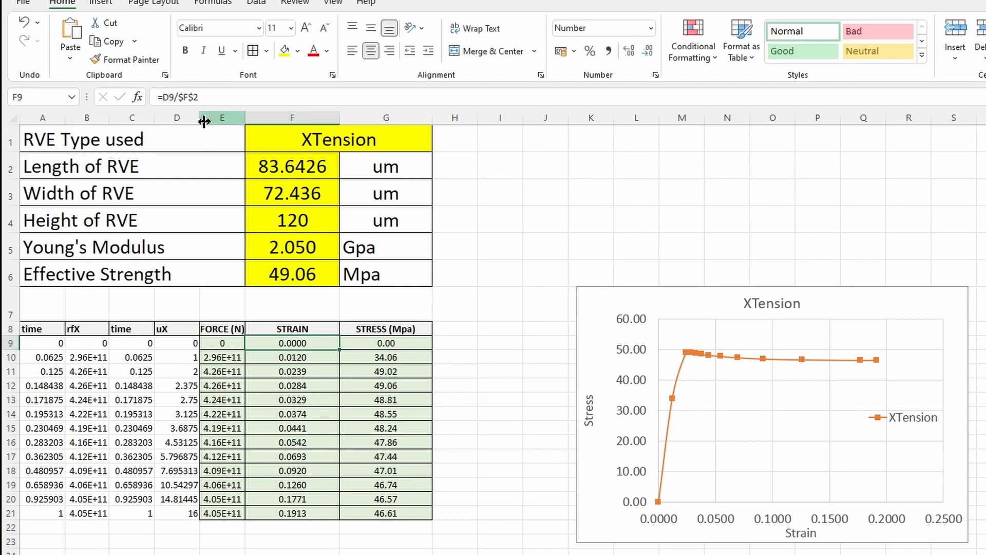
{"action": "left_click", "coordinate": [189, 98]}
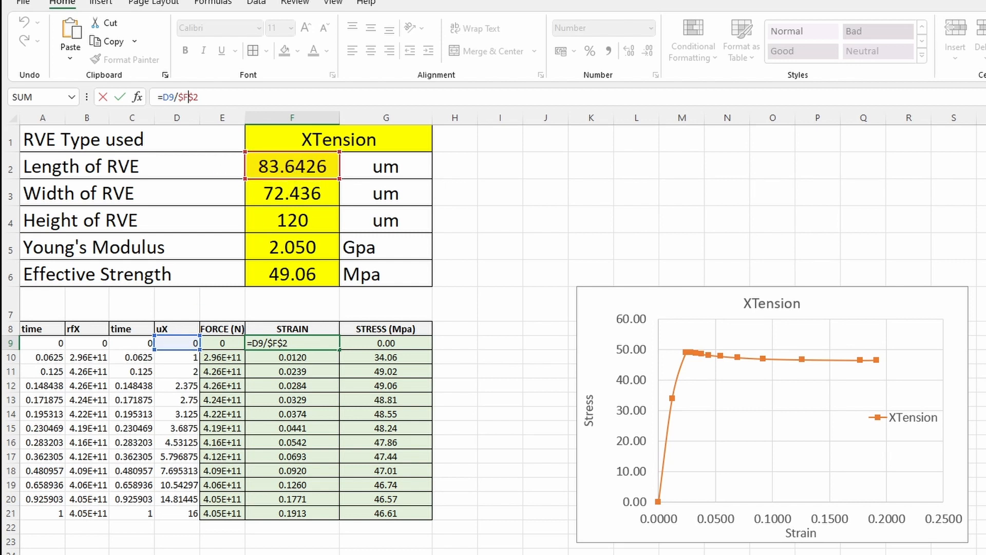
{"action": "key", "text": "Return"}
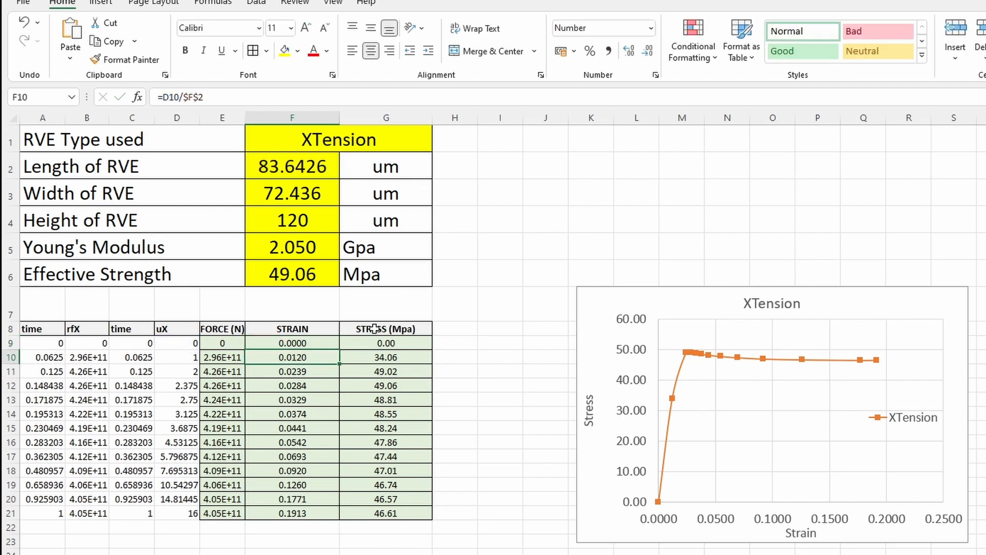
- Inspect the stress formula in G9 against the loaded face of the Abaqus model, and highlight the XTension force, strain and stress results
{"action": "left_click", "coordinate": [385, 344]}
{"action": "key", "text": "F2"}
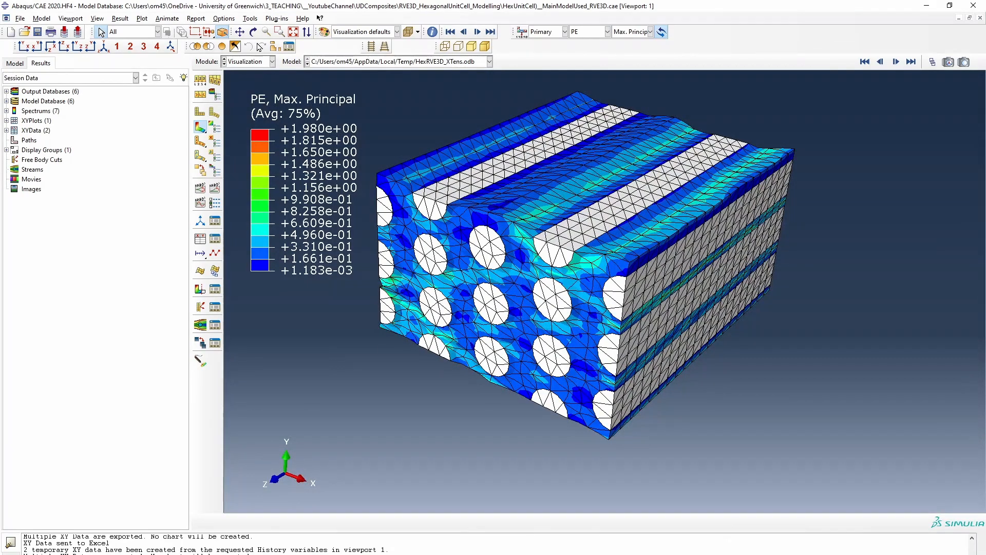
{"action": "left_click", "coordinate": [254, 31]}
{"action": "left_click_drag", "start_coordinate": [648, 344], "coordinate": [675, 346]}
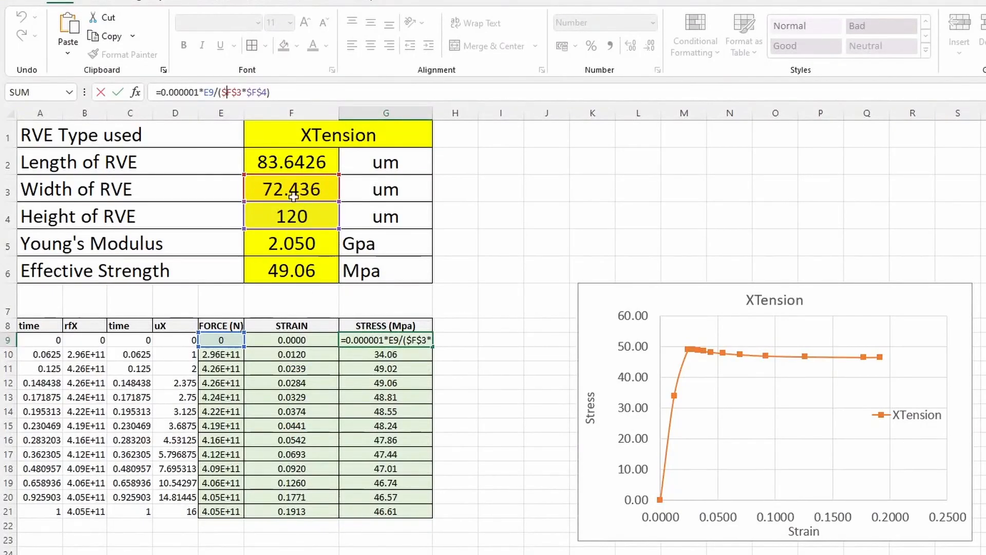
{"action": "left_click", "coordinate": [455, 353]}
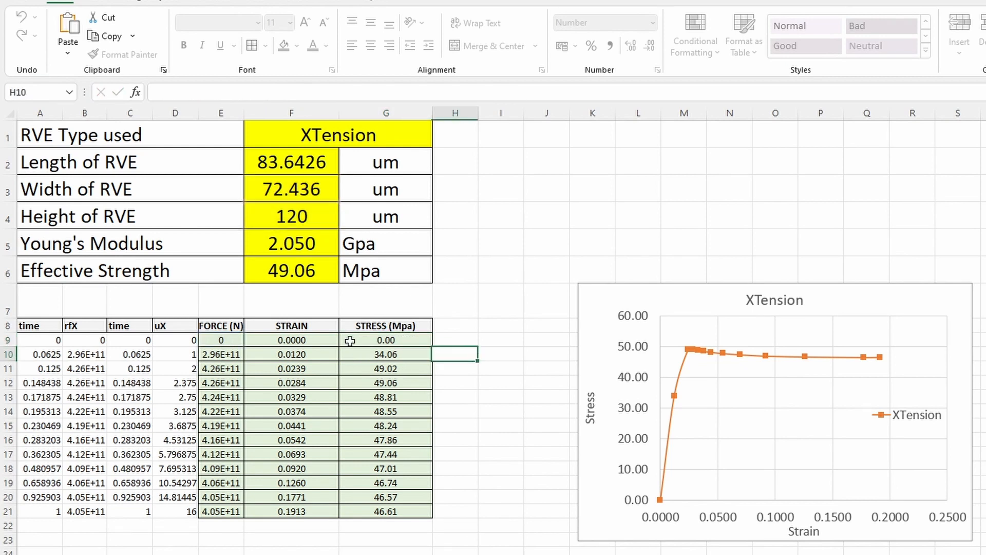
{"action": "left_click_drag", "start_coordinate": [236, 340], "coordinate": [384, 339]}
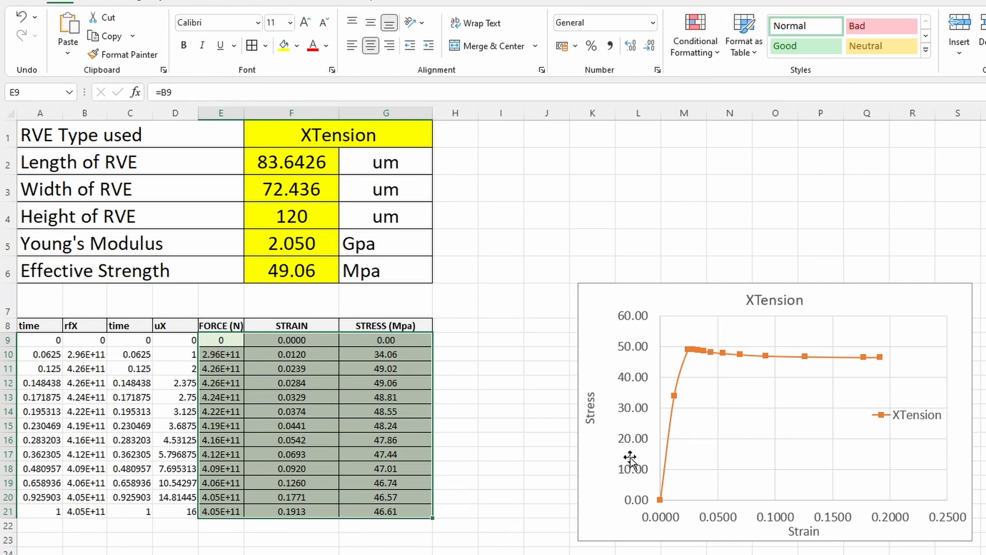
- Plot XY data from the HexRVE3D_XYShear ODB history output for reaction force RF2 and displacement U2 of the RPSET node in Abaqus/CAE
{"action": "left_click", "coordinate": [386, 554]}
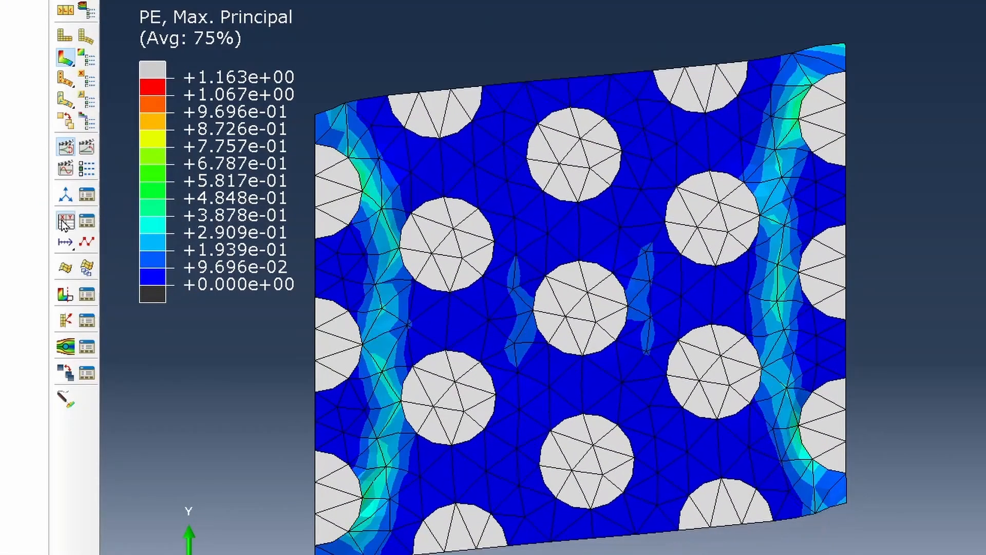
{"action": "left_click", "coordinate": [201, 239]}
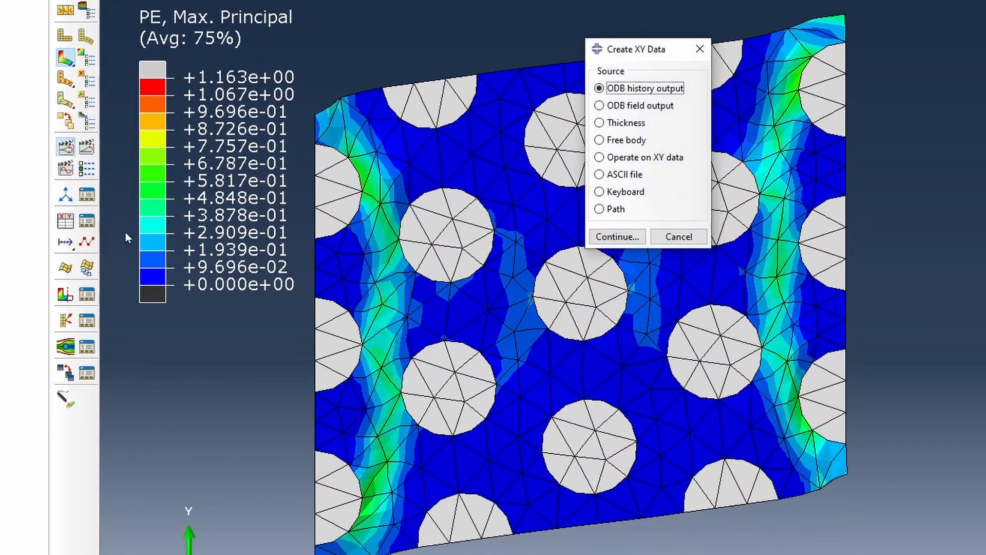
{"action": "left_click", "coordinate": [617, 236]}
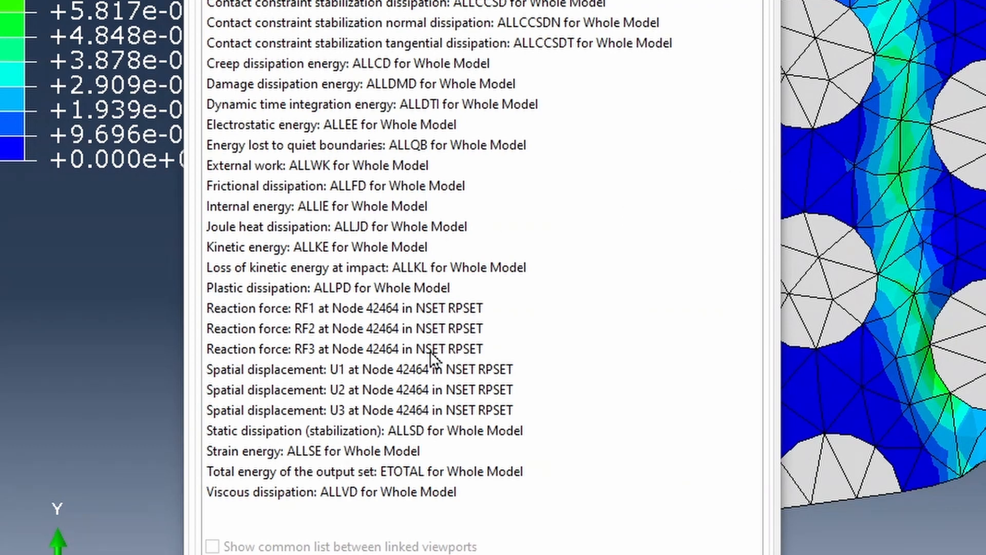
{"action": "left_click", "coordinate": [350, 331]}
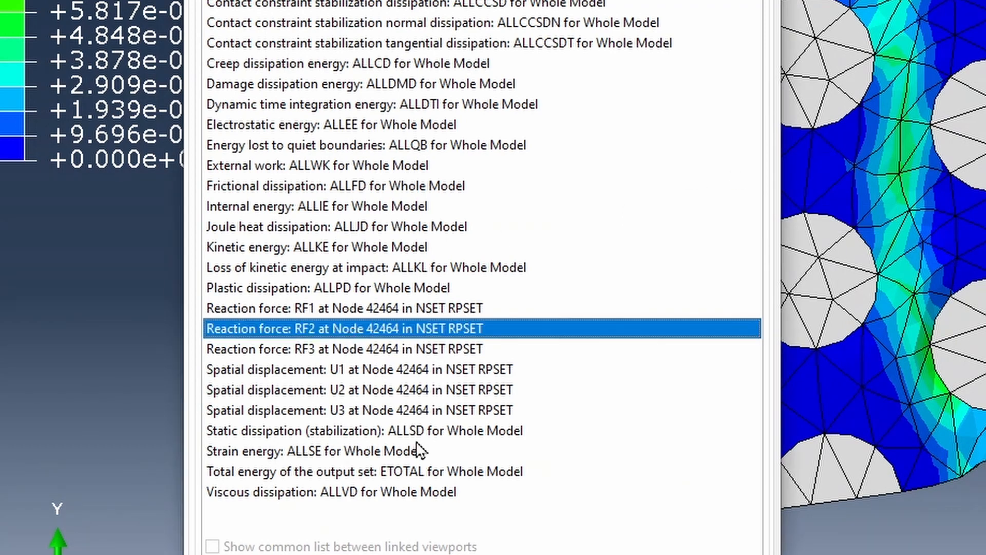
{"action": "left_click", "coordinate": [396, 391], "text": "ctrl"}
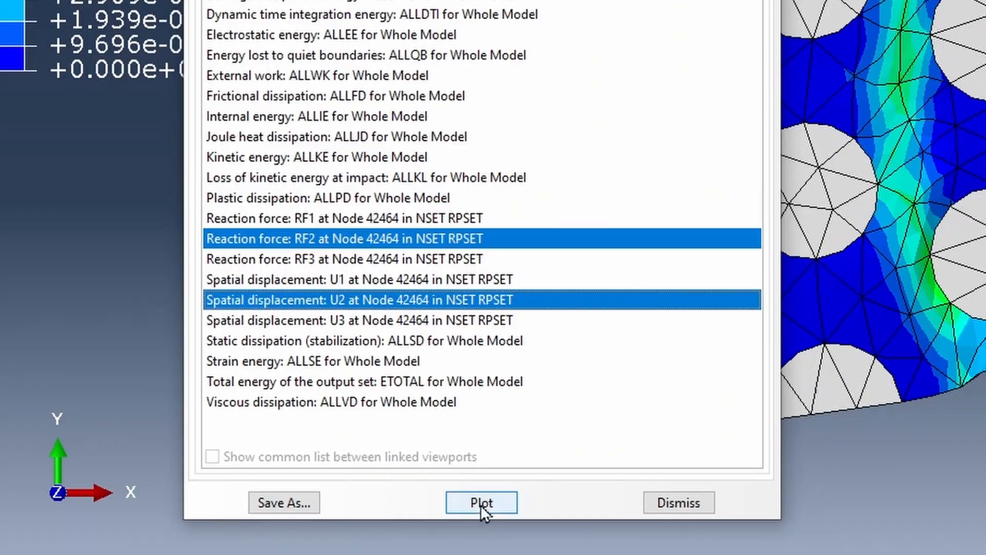
{"action": "left_click", "coordinate": [480, 502]}
{"action": "left_click", "coordinate": [588, 480]}
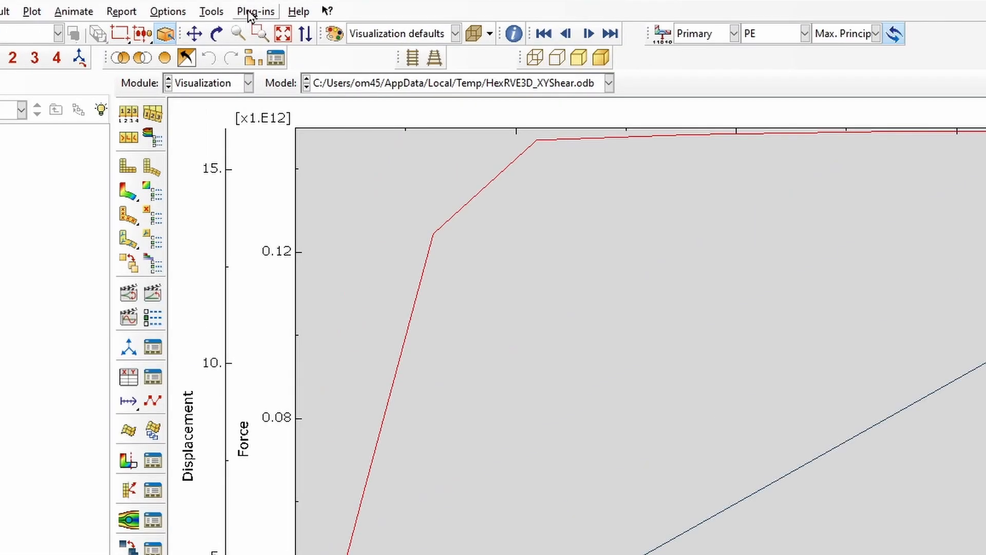
- Export the plotted XY data with Excel Utilities and copy it into the XYShear worksheet's time, rfY and uY table starting at A9
{"action": "left_click", "coordinate": [277, 18]}
{"action": "mouse_move", "coordinate": [290, 61]}
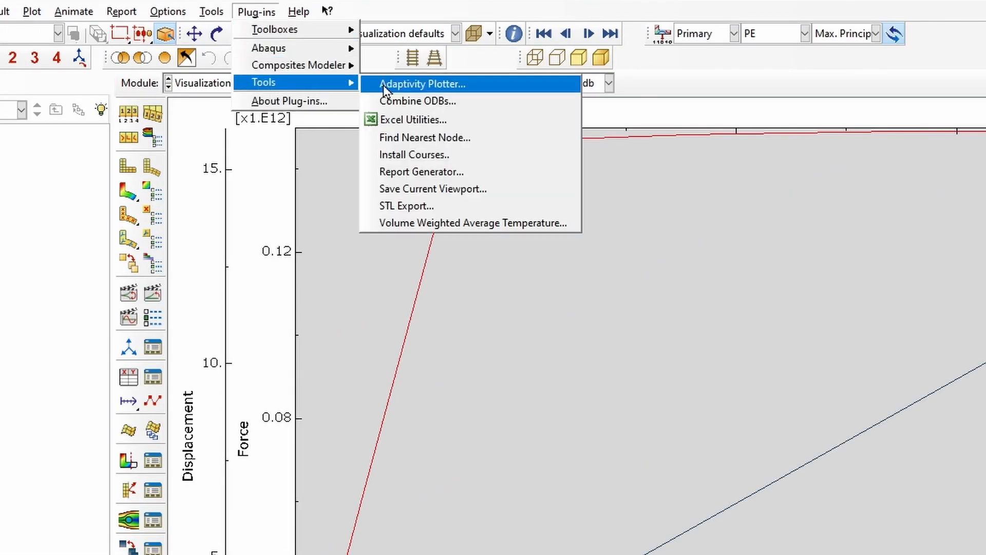
{"action": "left_click", "coordinate": [405, 119]}
{"action": "left_click", "coordinate": [458, 311]}
{"action": "left_click", "coordinate": [414, 466]}
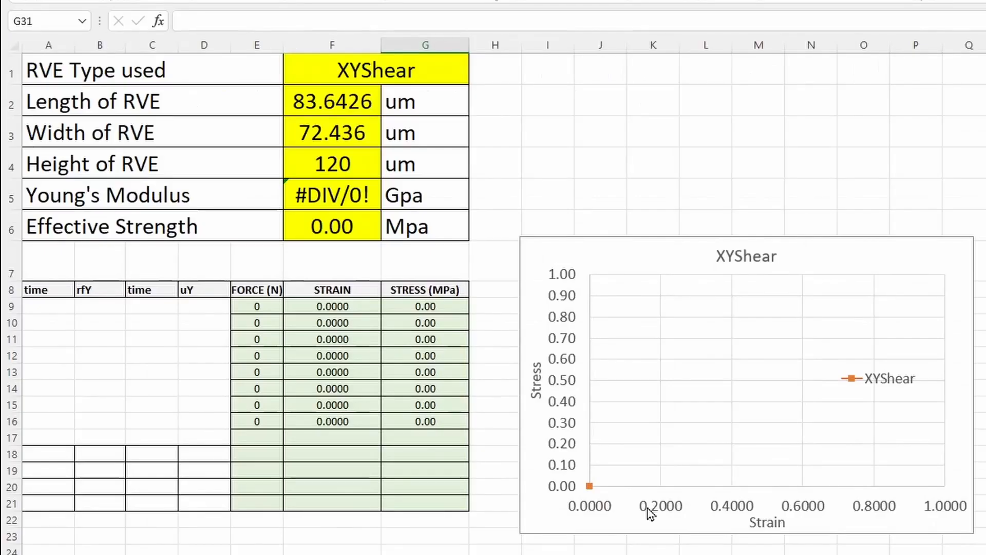
{"action": "left_click", "coordinate": [61, 315]}
{"action": "type", "text": "0\t0\t0\t0 0.0625\t6.29E+10\t0.0625\t1 0.125\t1.24E+11\t0.125\t2 0.21875\t1.47E+11\t0.21875\t3.5 0.359375\t1.48E+11\t0.359375\t5.75 0.570313\t1.49E+11\t0.570313\t9.125 0.886719\t1.48E+11\t0.886719\t14.1875 1\t1.48E+11\t1\t16"}
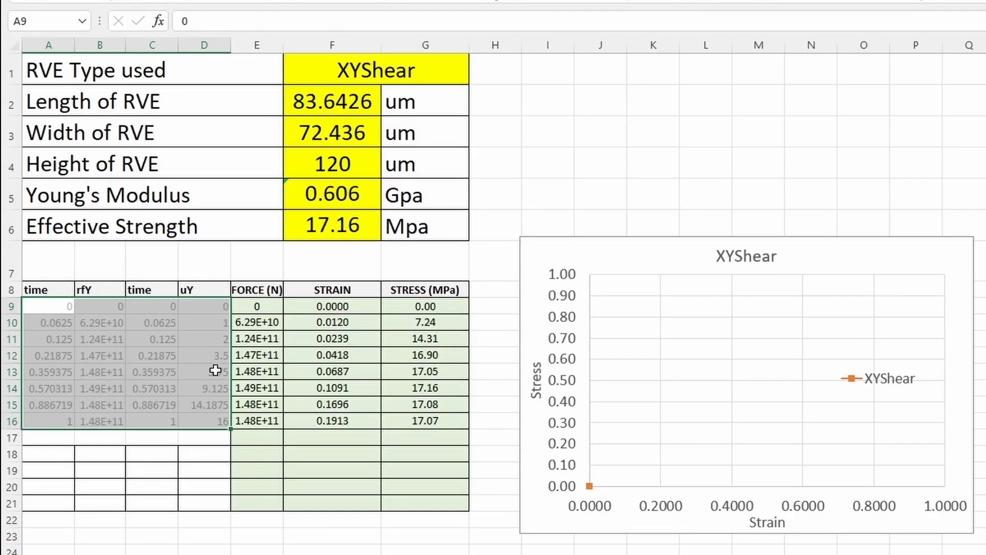
- Review the RVE dimensions, Young's modulus and effective strength cells in the XYShear worksheet
{"action": "left_click", "coordinate": [316, 98]}
{"action": "left_click", "coordinate": [326, 129]}
{"action": "left_click", "coordinate": [327, 161]}
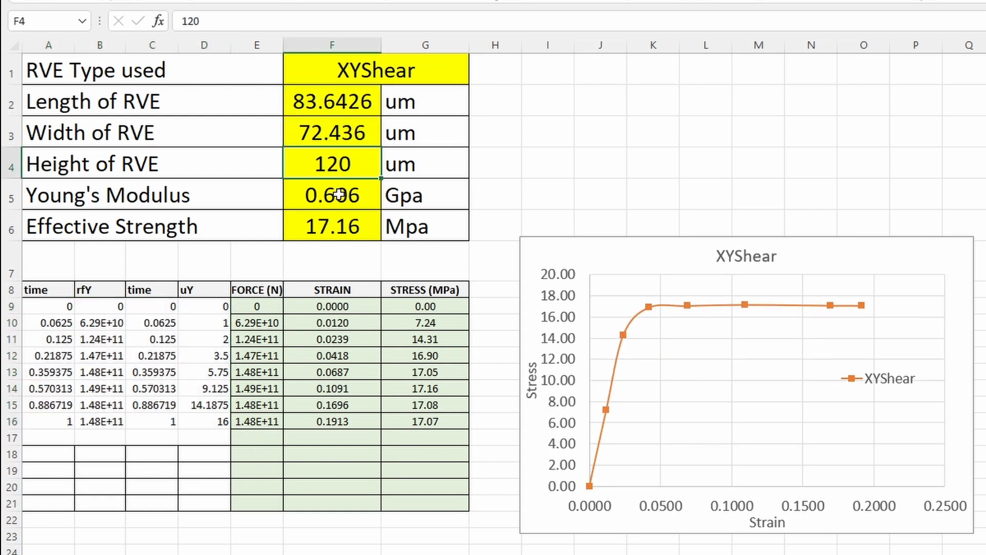
{"action": "left_click", "coordinate": [339, 200]}
{"action": "left_click", "coordinate": [334, 226]}
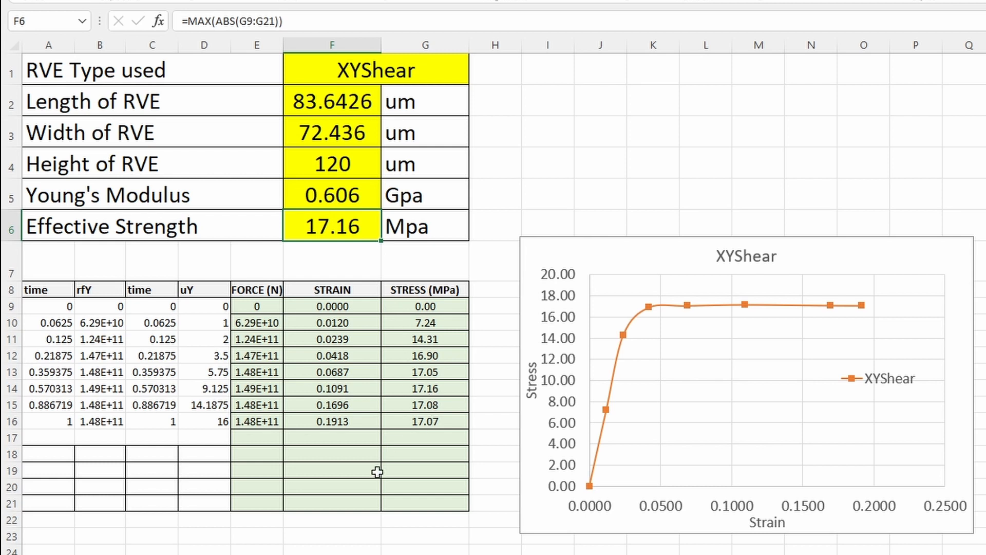
{"action": "left_click", "coordinate": [331, 548]}
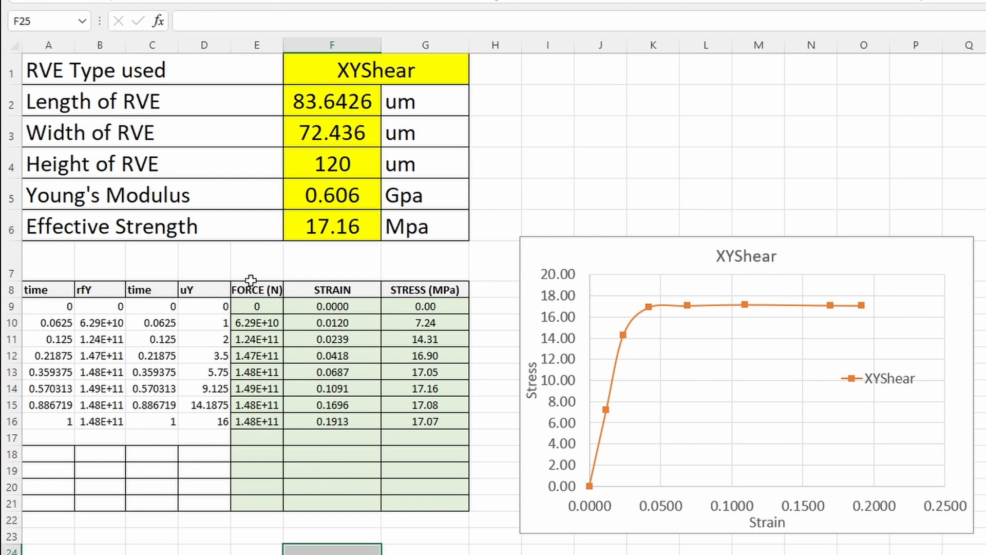
- Inspect the shear strain formula in F9 of the XYShear worksheet and its reference to the RVE length
{"action": "left_click", "coordinate": [348, 306]}
{"action": "left_click", "coordinate": [206, 21]}
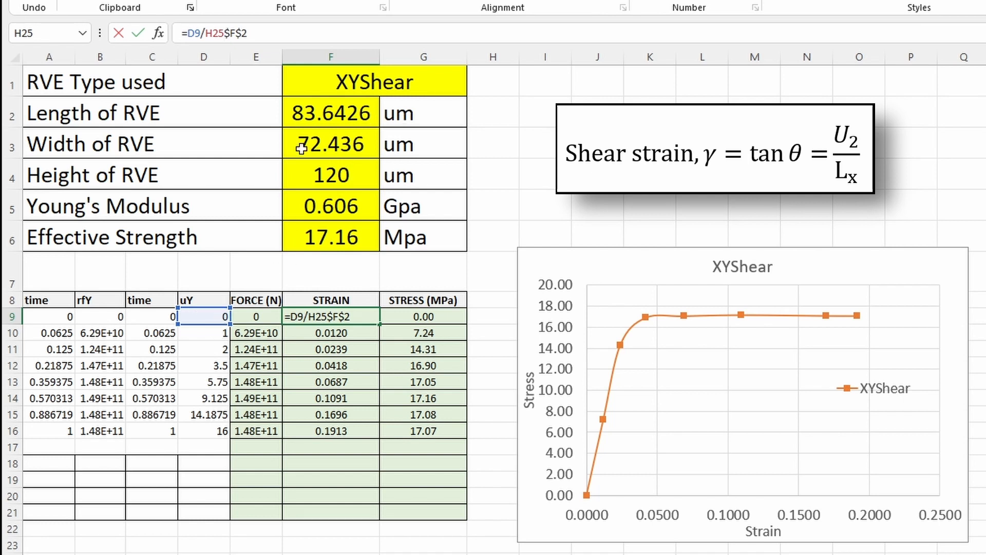
{"action": "left_click", "coordinate": [321, 119]}
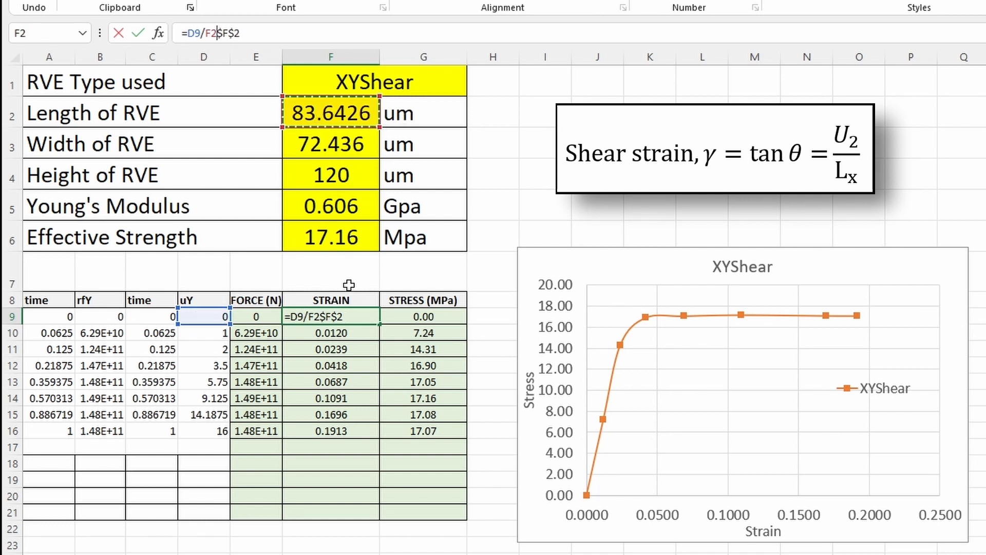
{"action": "key", "text": "ctrl+Return"}
- Inspect the shear stress formula in G9 of the XYShear worksheet against the sheared face of the Abaqus model
{"action": "left_click", "coordinate": [421, 316]}
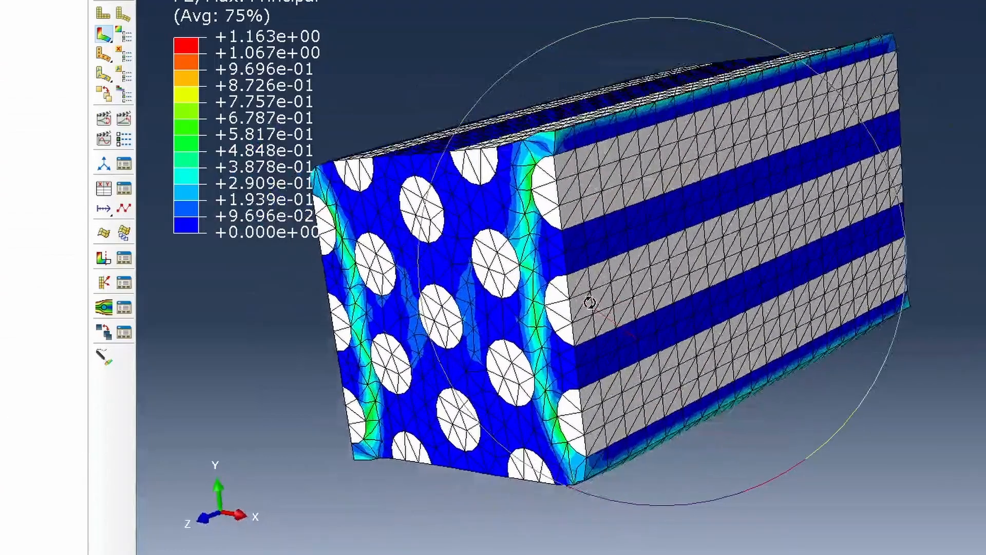
{"action": "left_click_drag", "start_coordinate": [590, 302], "coordinate": [691, 352]}
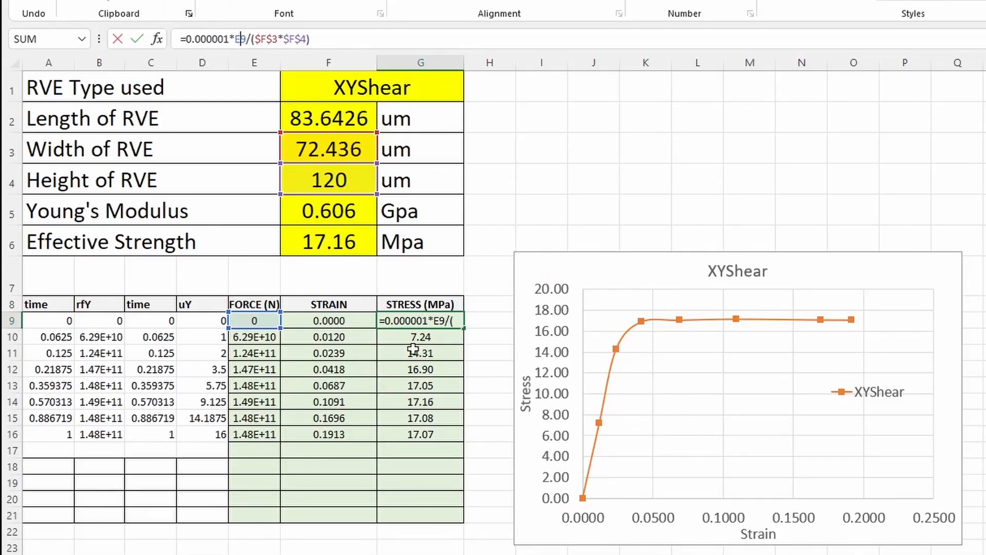
{"action": "key", "text": "Return"}
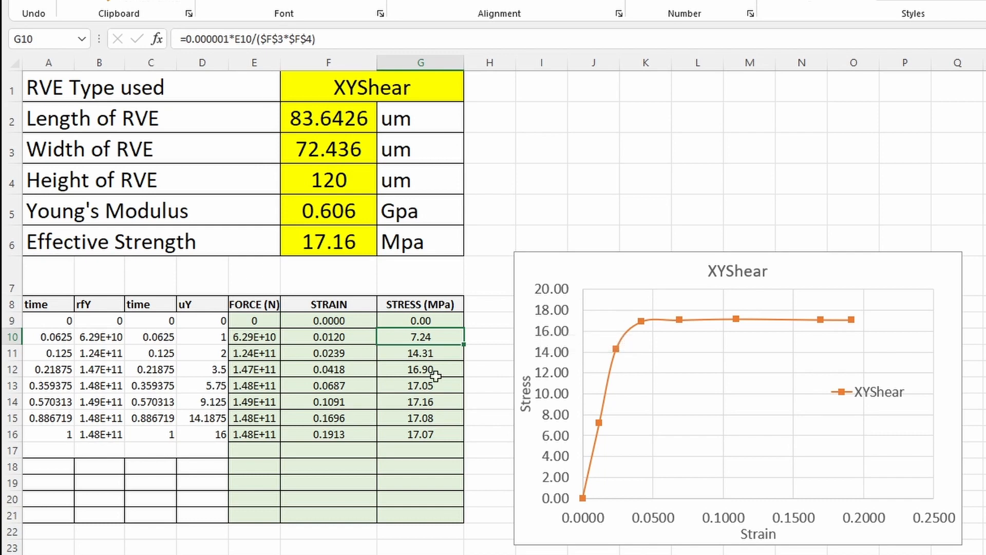